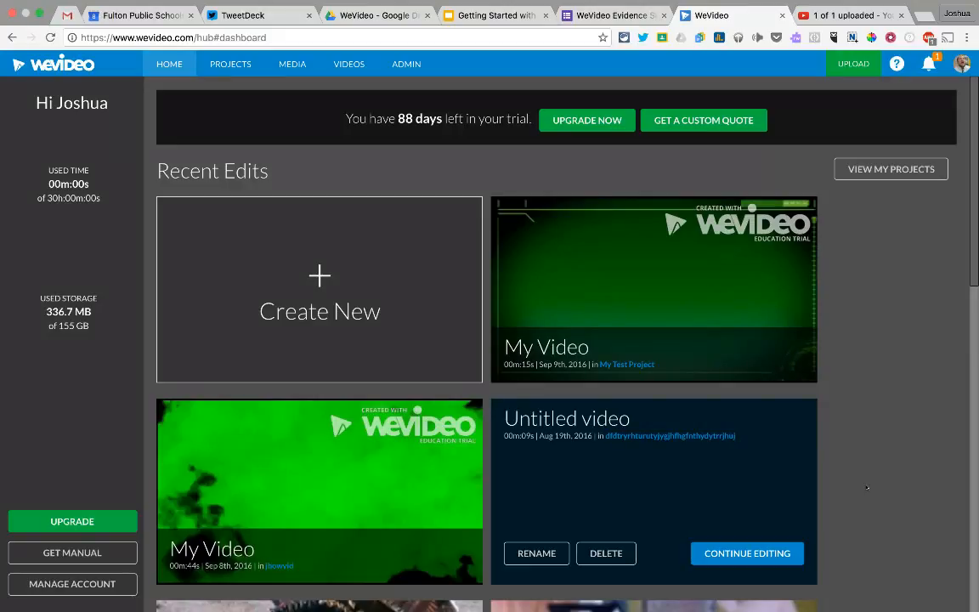
Step: Open the My Video edit in the My Test Project project for editing
left_click(232, 65)
left_click(237, 472)
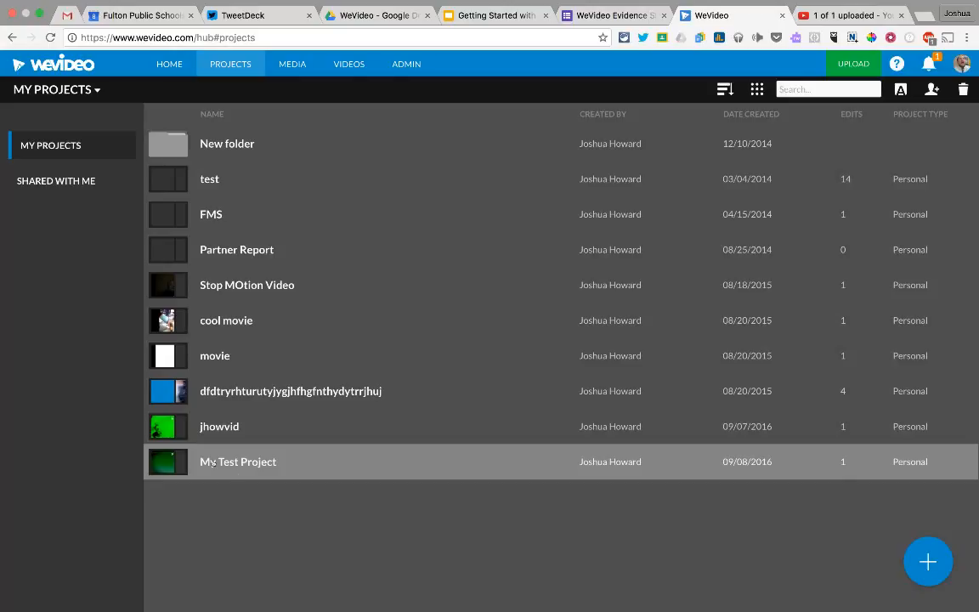
double_click(211, 463)
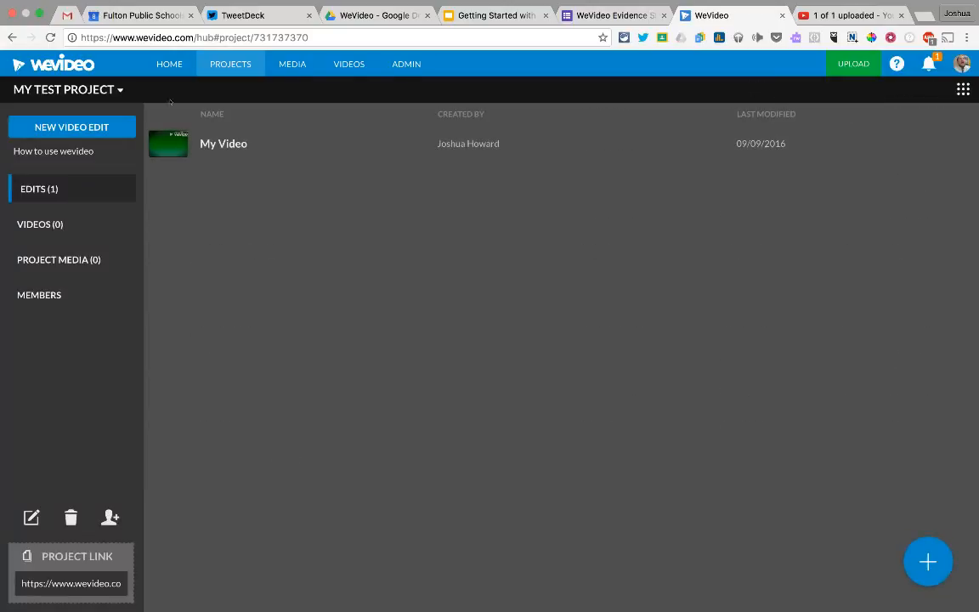
double_click(212, 147)
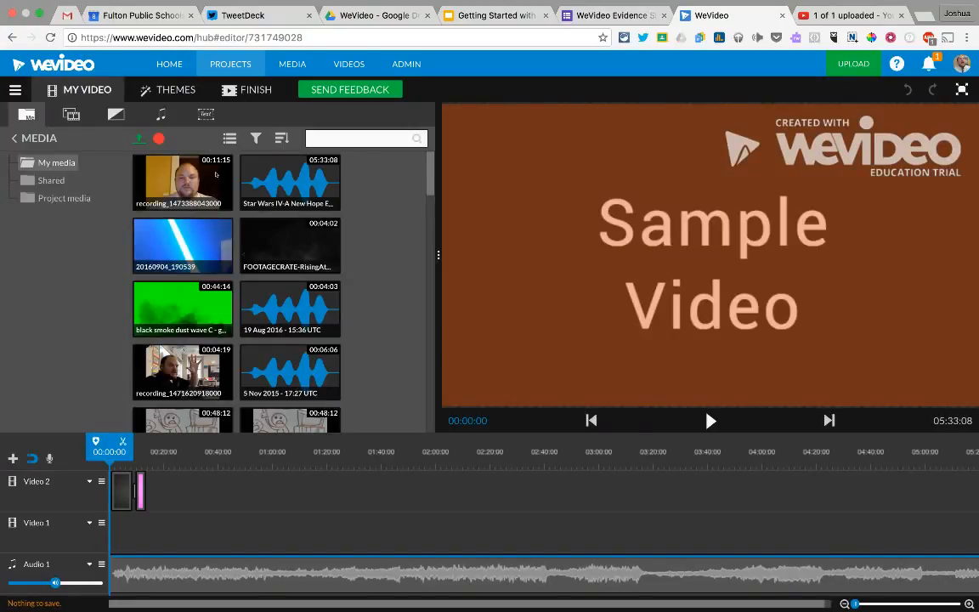
Step: Clear the timeline by deleting the Audio 1 soundtrack and both clips on the Video 2 track
left_click(374, 571)
key("Delete")
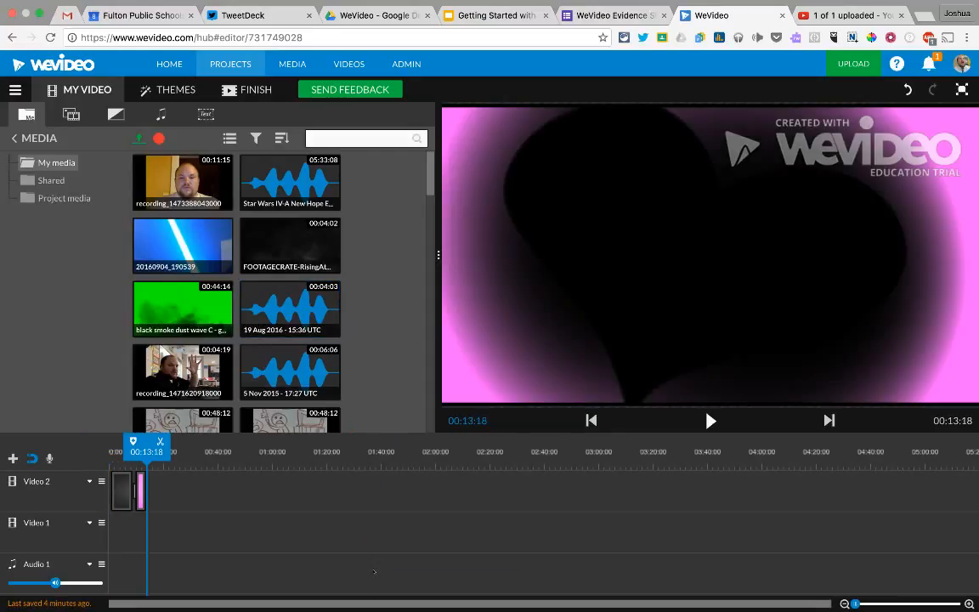
left_click(138, 501)
key("Delete")
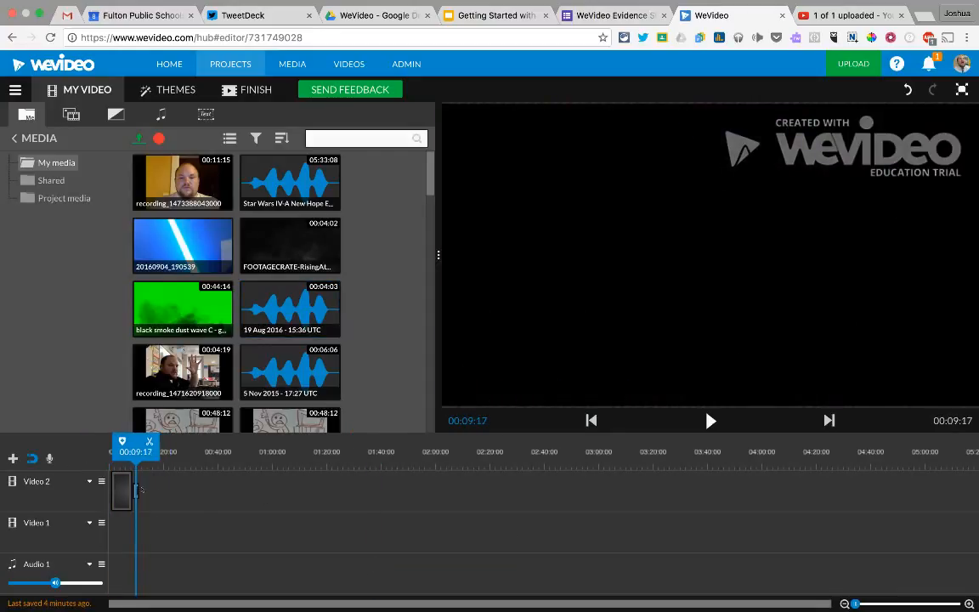
left_click(129, 492)
key("Delete")
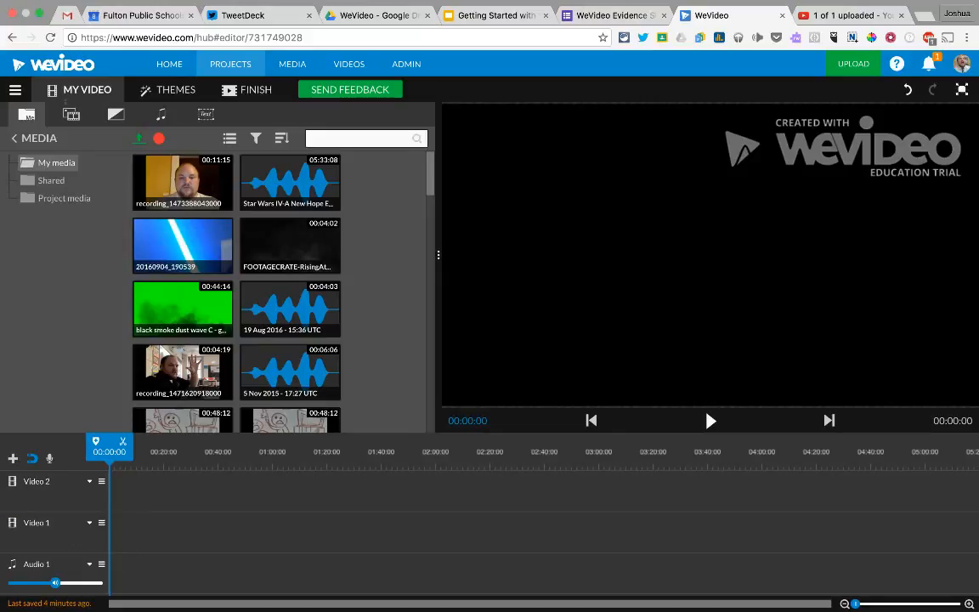
Step: Switch the video editor to Storyboard mode
left_click(15, 90)
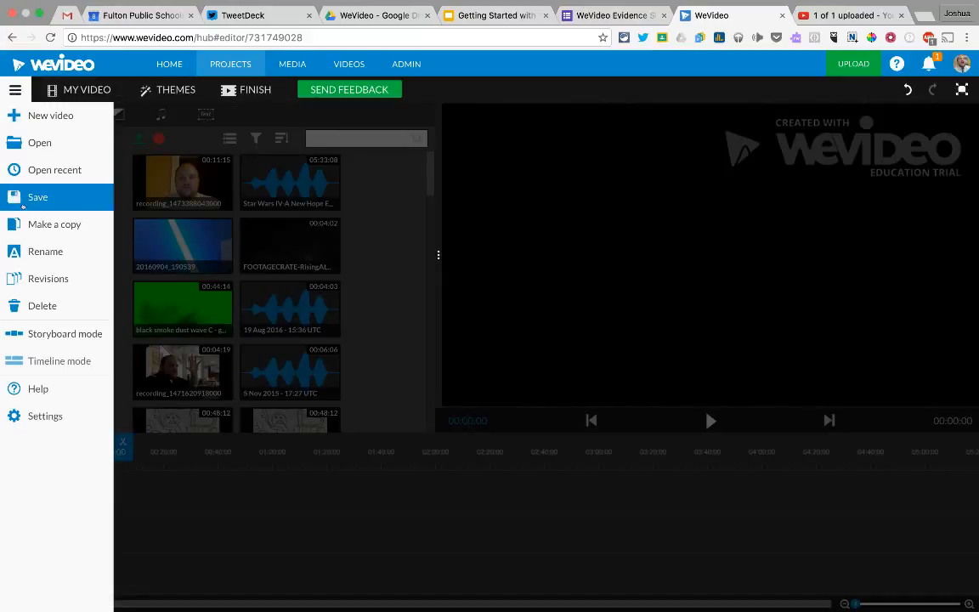
left_click(68, 333)
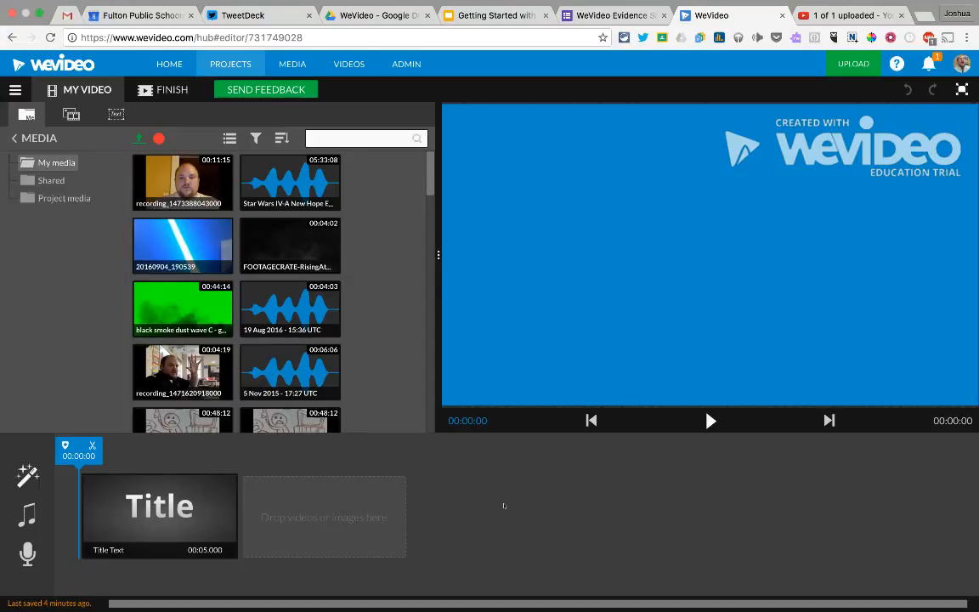
left_click(182, 507)
left_click(533, 510)
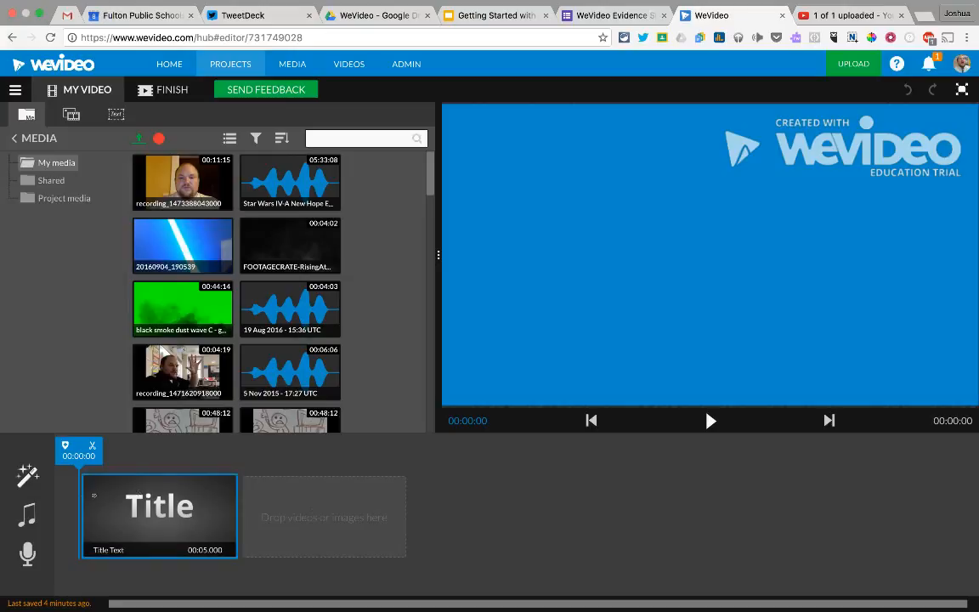
Step: Apply the Noir theme to the video and preview the opening title
mouse_move(28, 474)
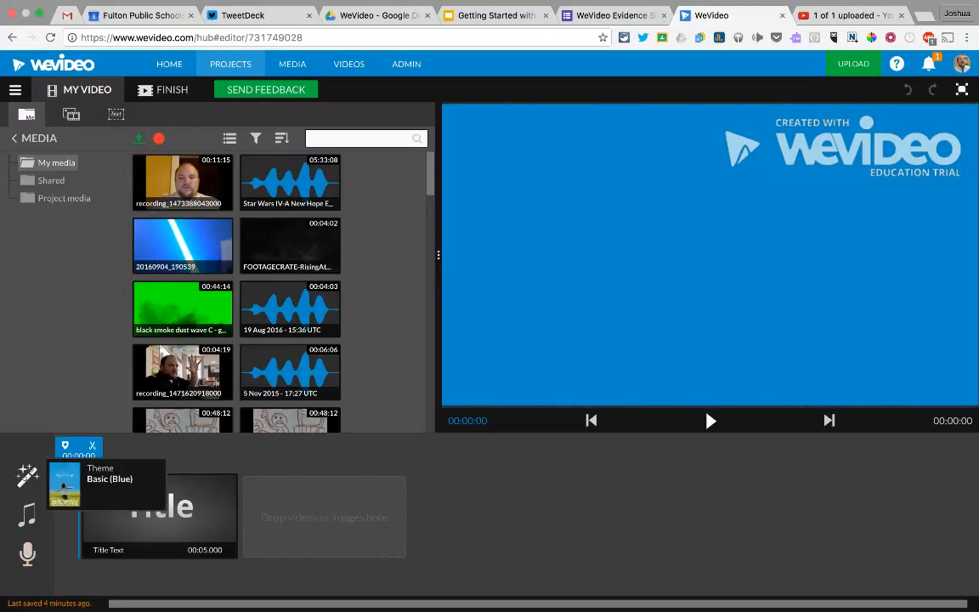
left_click(64, 485)
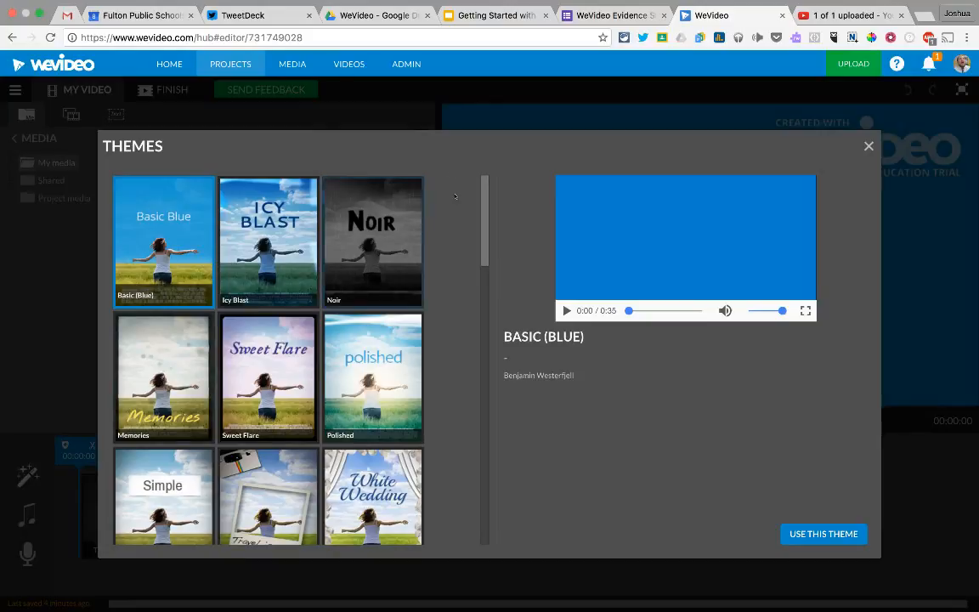
left_click(396, 221)
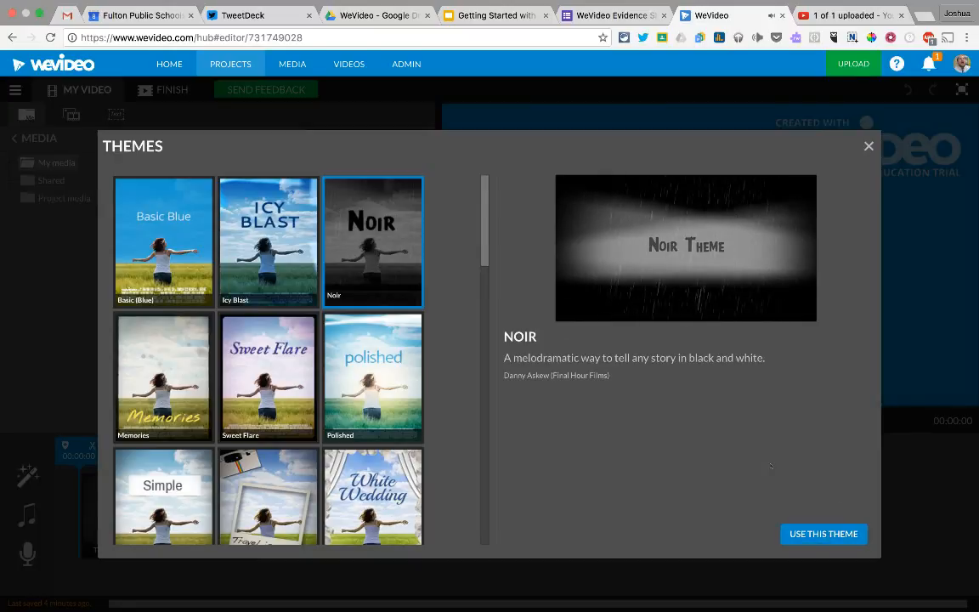
left_click(823, 534)
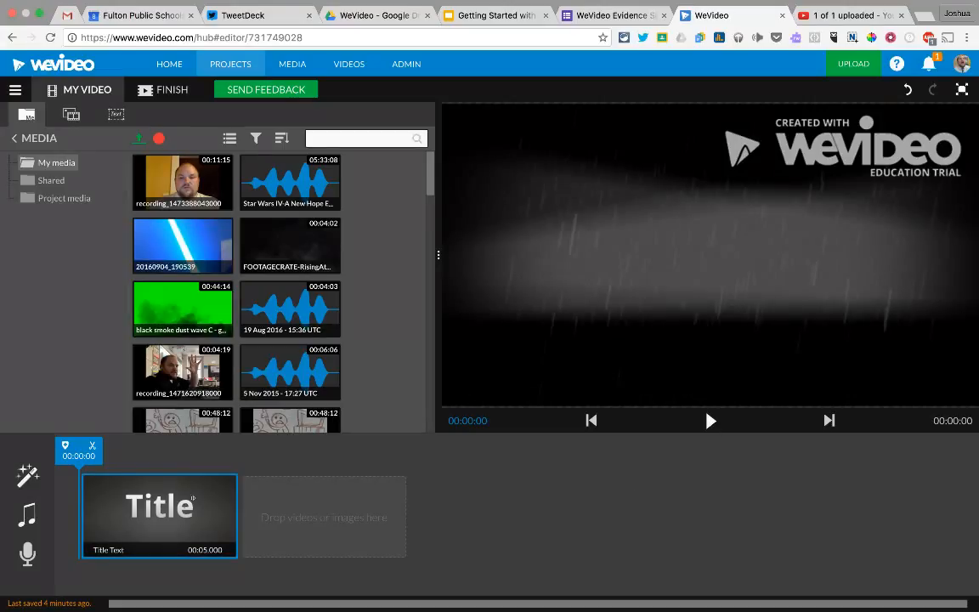
left_click(711, 421)
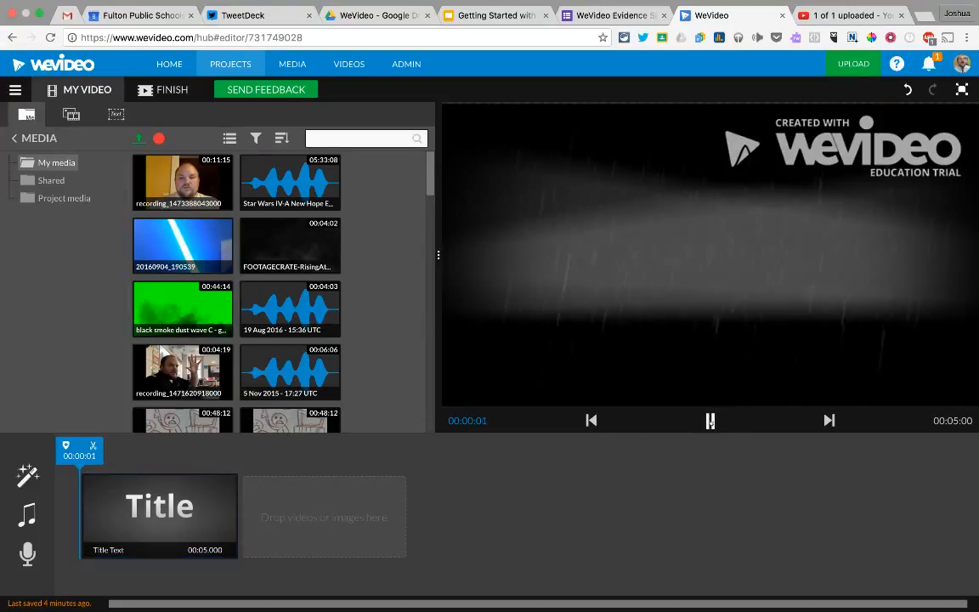
left_click(711, 421)
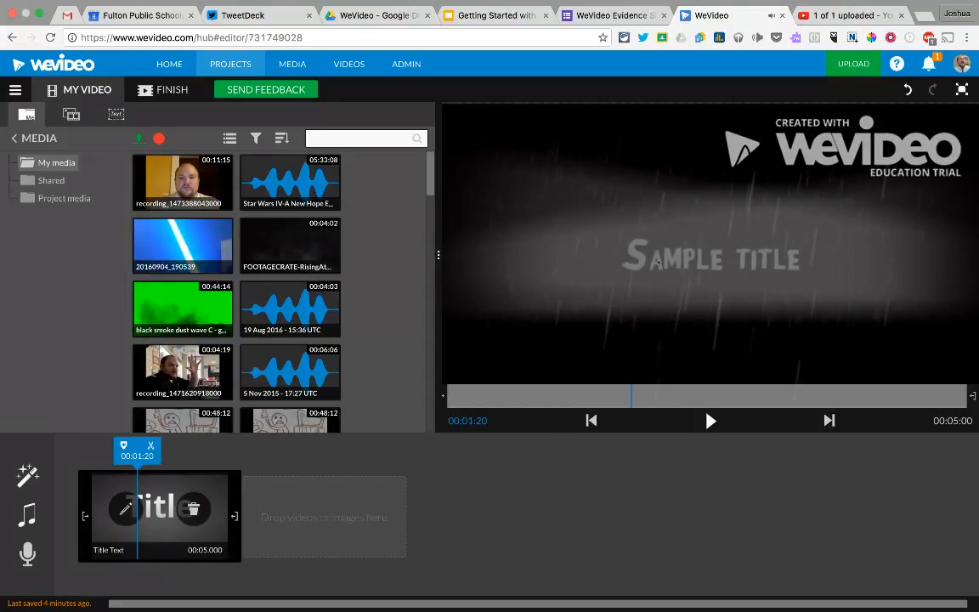
Step: Change the title clip's text to "My Movie"
left_click(125, 509)
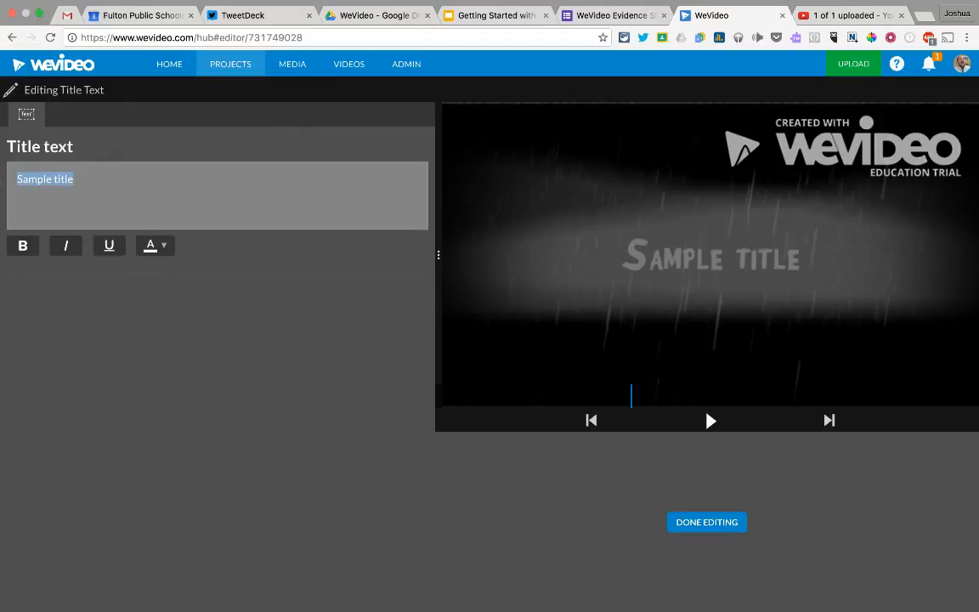
type("My Movie")
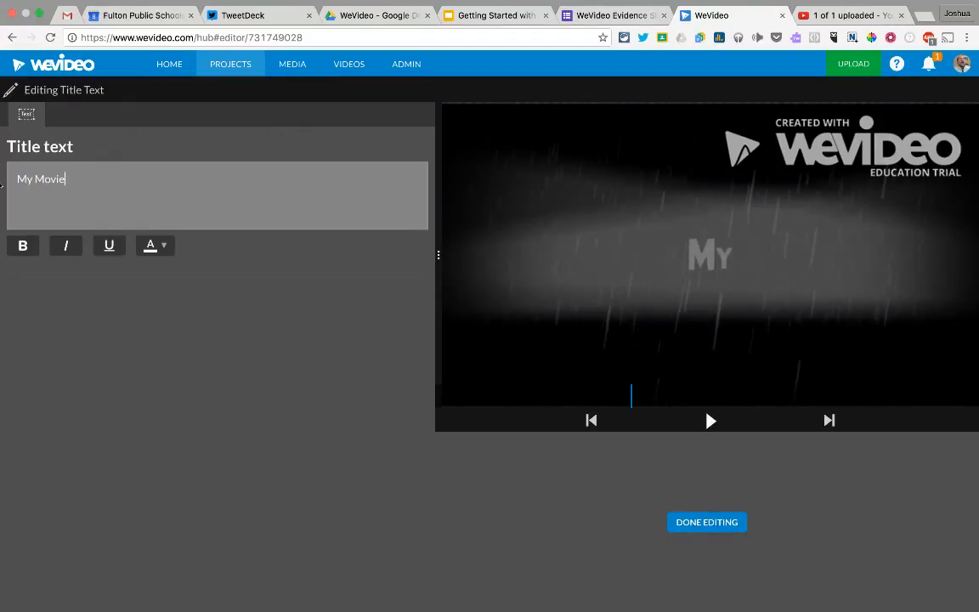
left_click(706, 522)
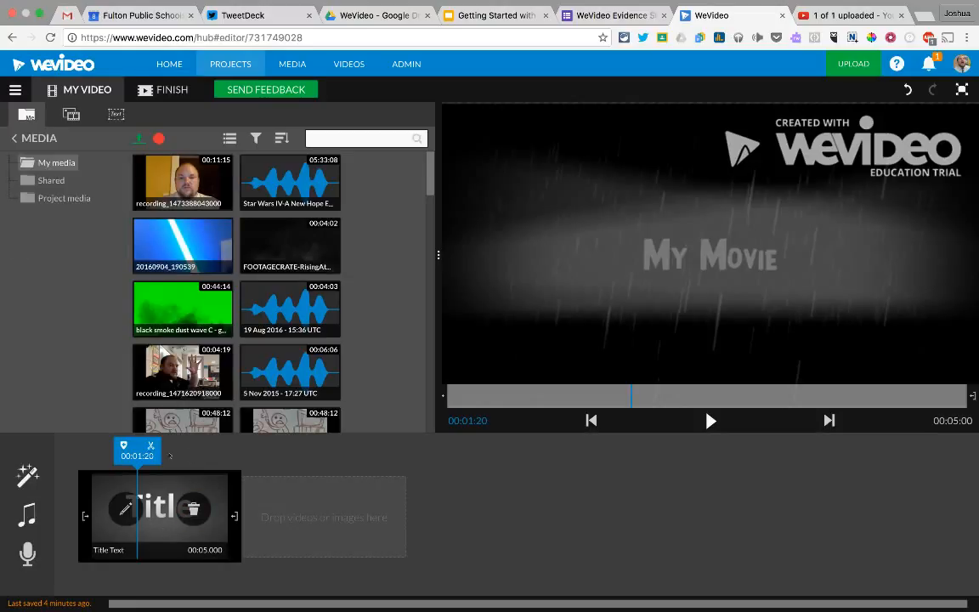
Step: Set the title clip's text to "My New Project Noir Movie" and preview it from the start of the video
left_click_drag(131, 448, 58, 452)
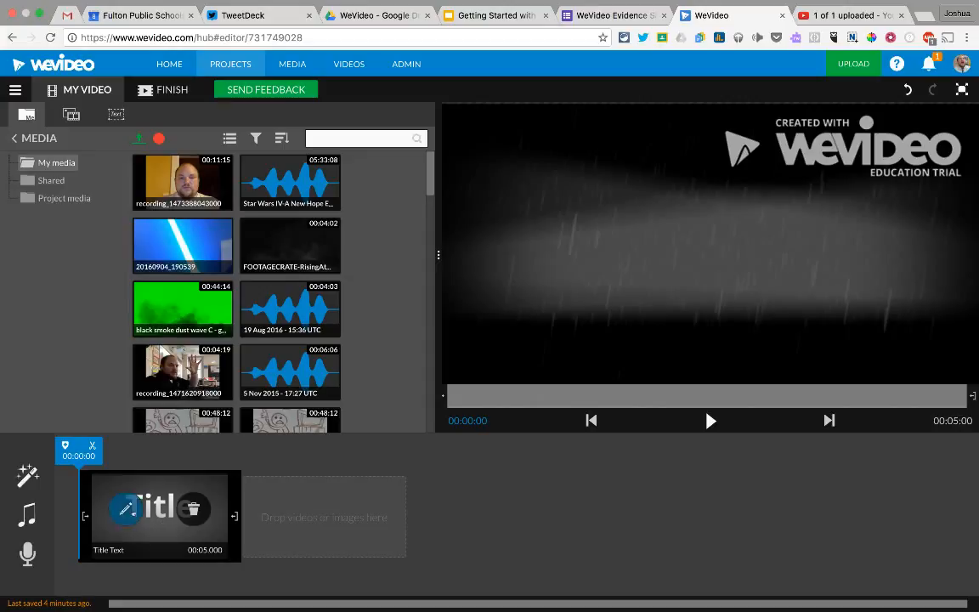
left_click(126, 508)
left_click_drag(80, 181, 2, 176)
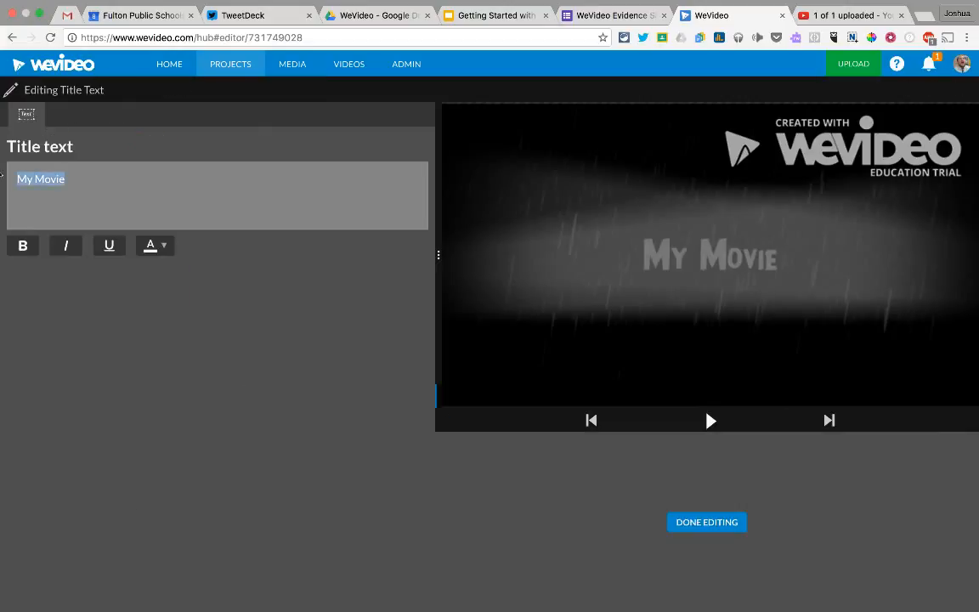
type("My N")
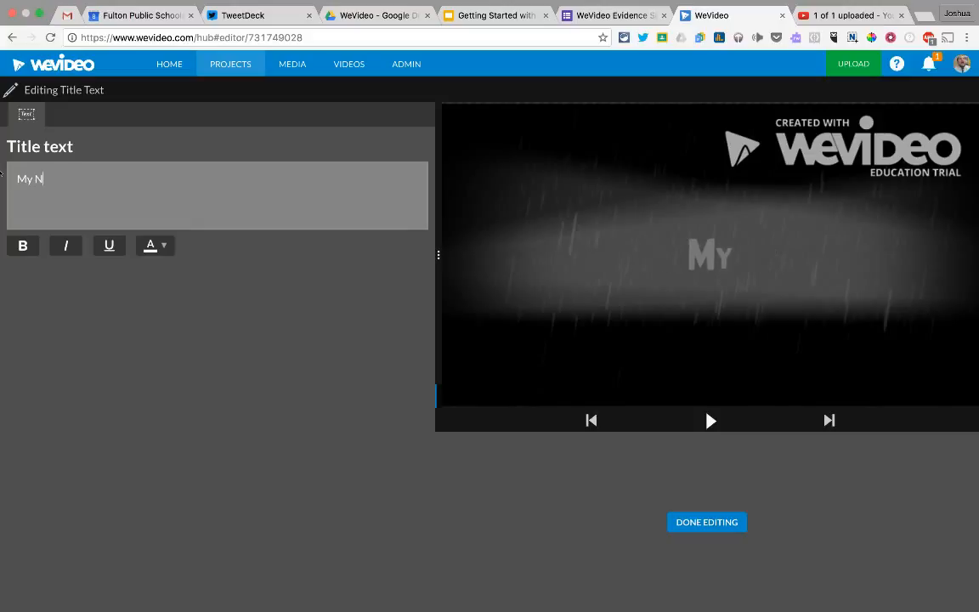
type("ew Projec")
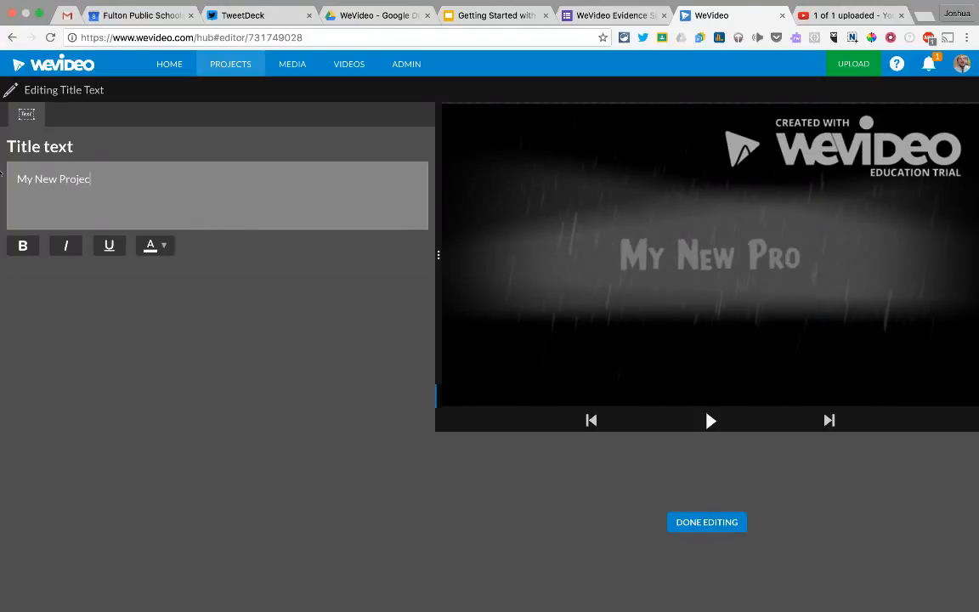
type("t Noir Movie")
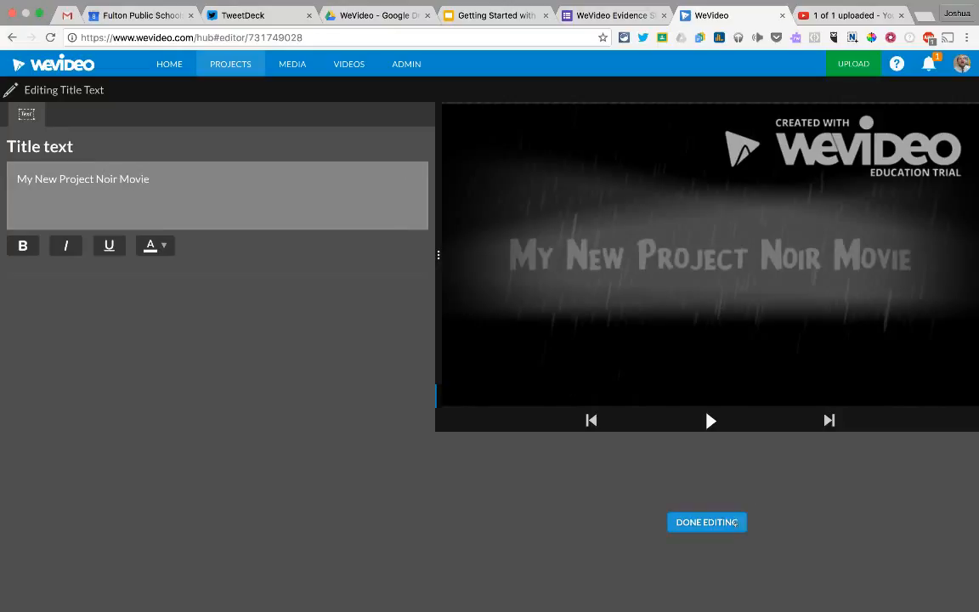
left_click(707, 522)
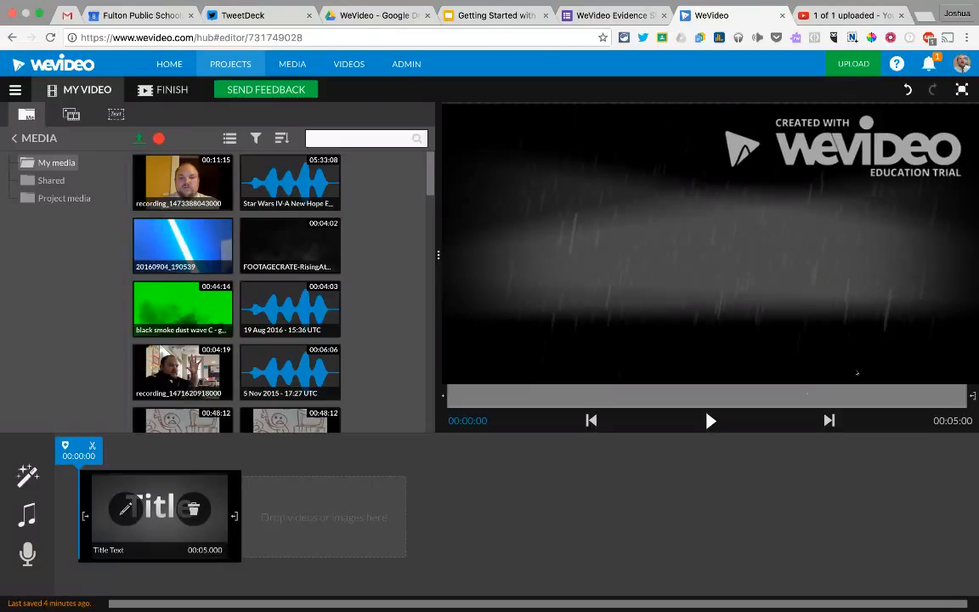
left_click(710, 420)
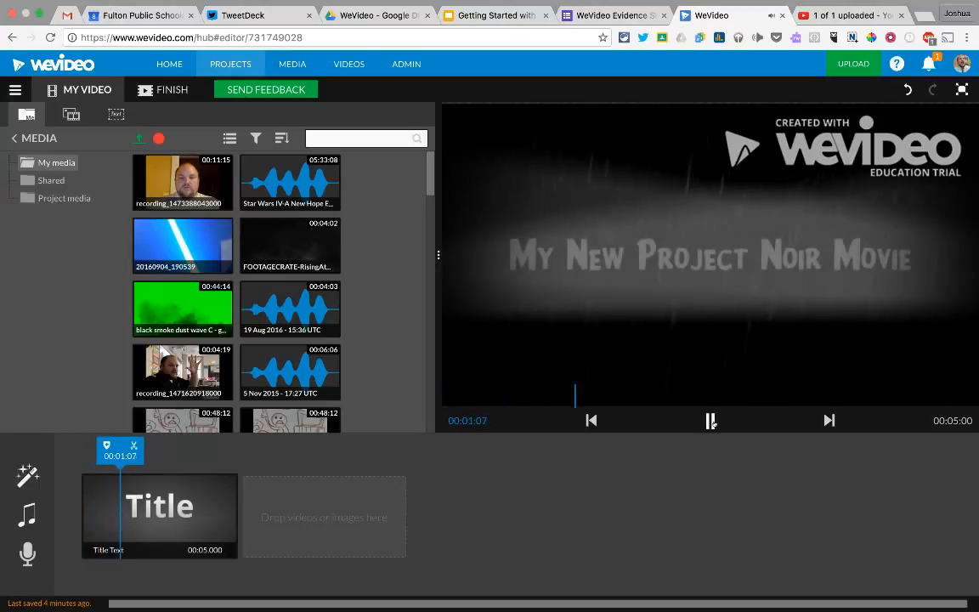
left_click(710, 421)
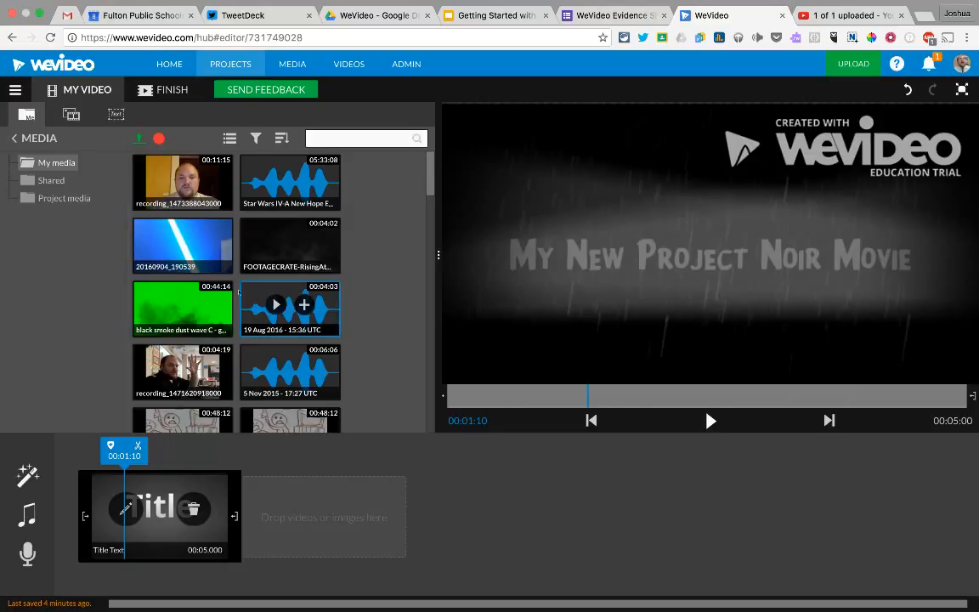
left_click_drag(192, 224, 281, 497)
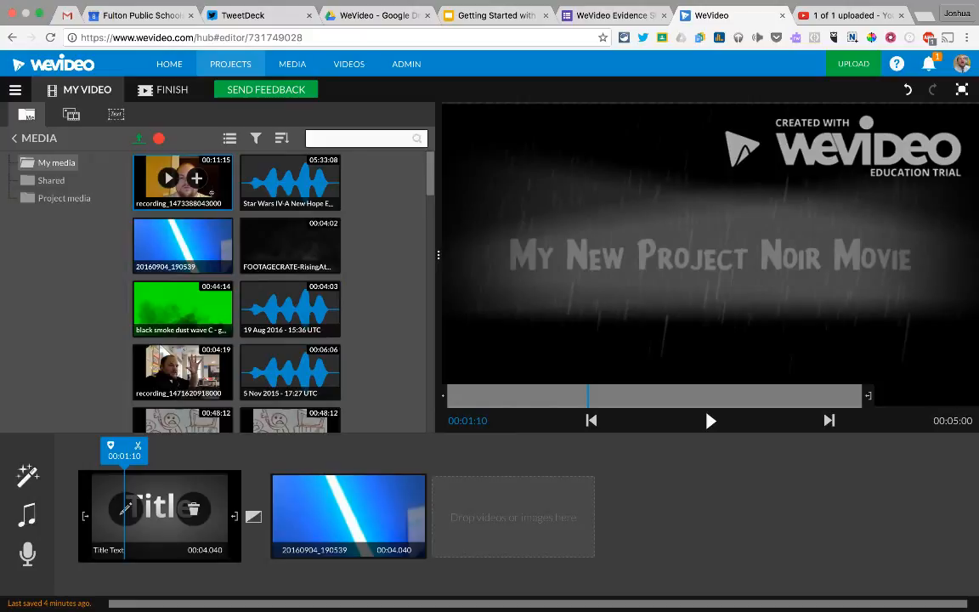
left_click_drag(210, 192, 530, 525)
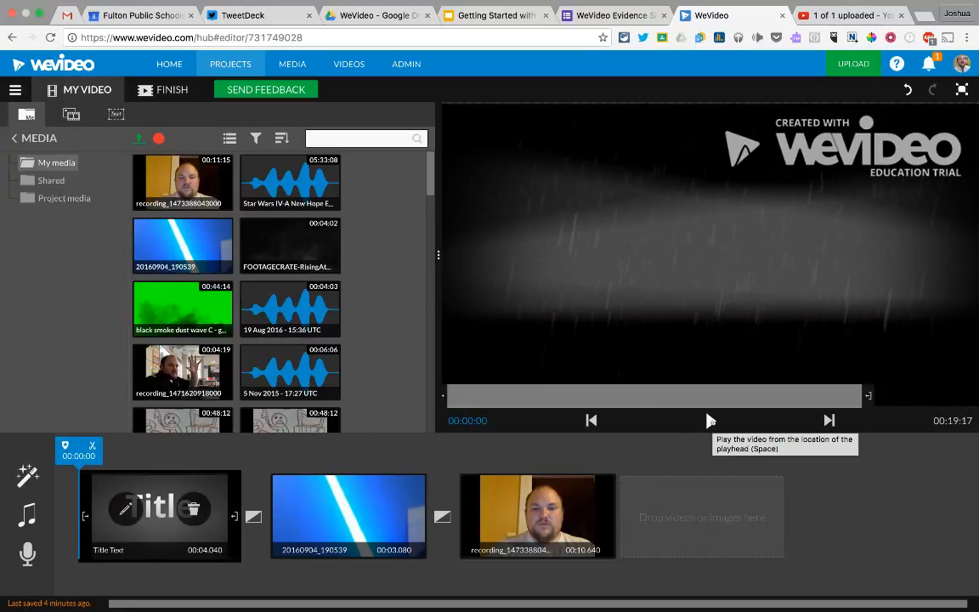
left_click(711, 421)
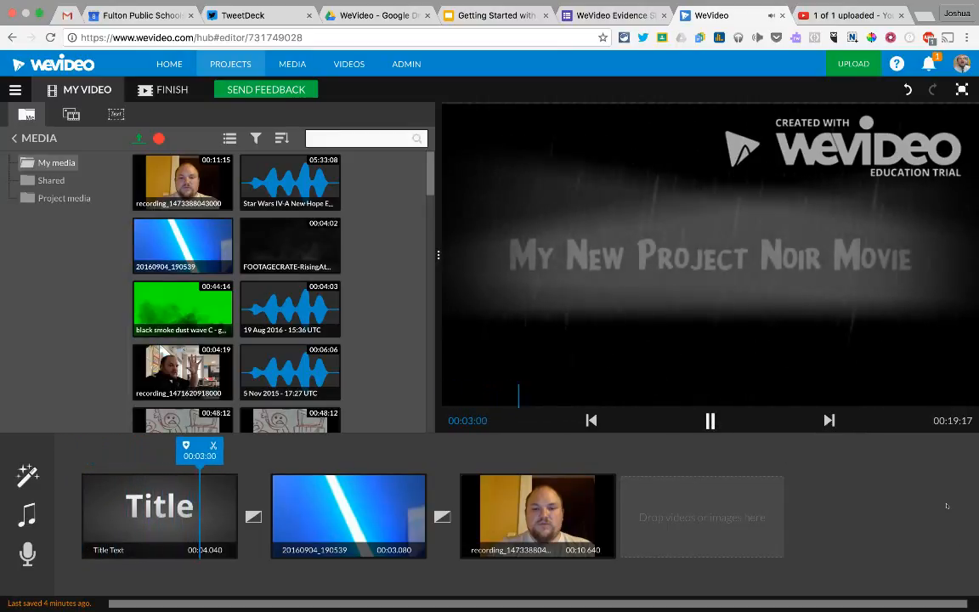
key("XF86AudioRaiseVolume")
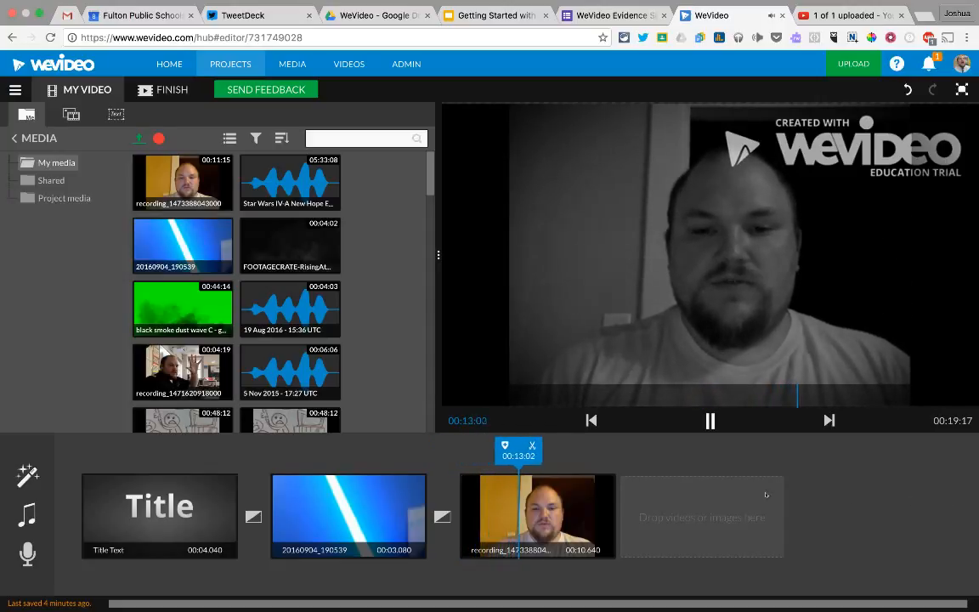
left_click(711, 421)
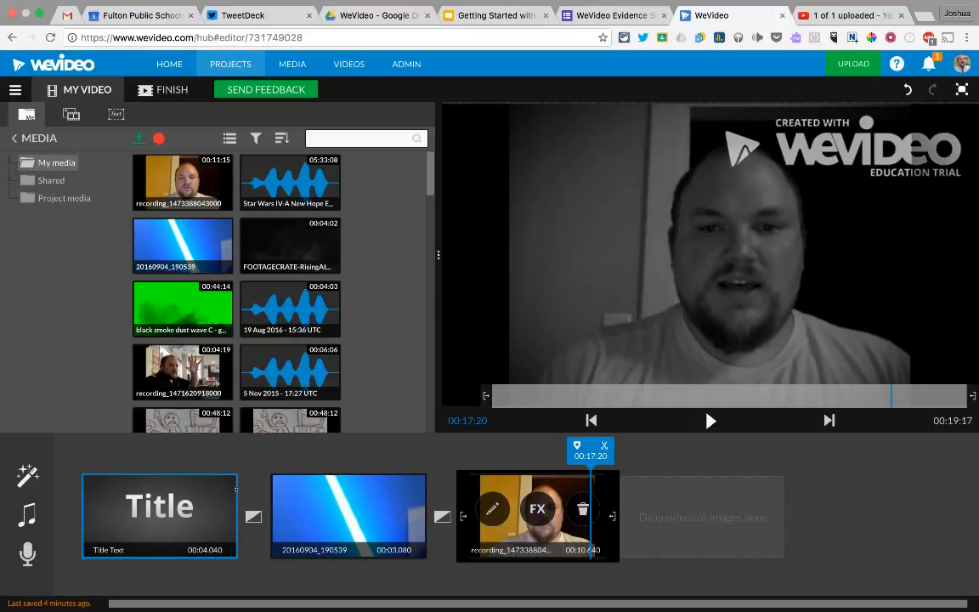
Step: Set the free music track "Pop - Mega Music" as the background audio and preview the video from the start
left_click(28, 515)
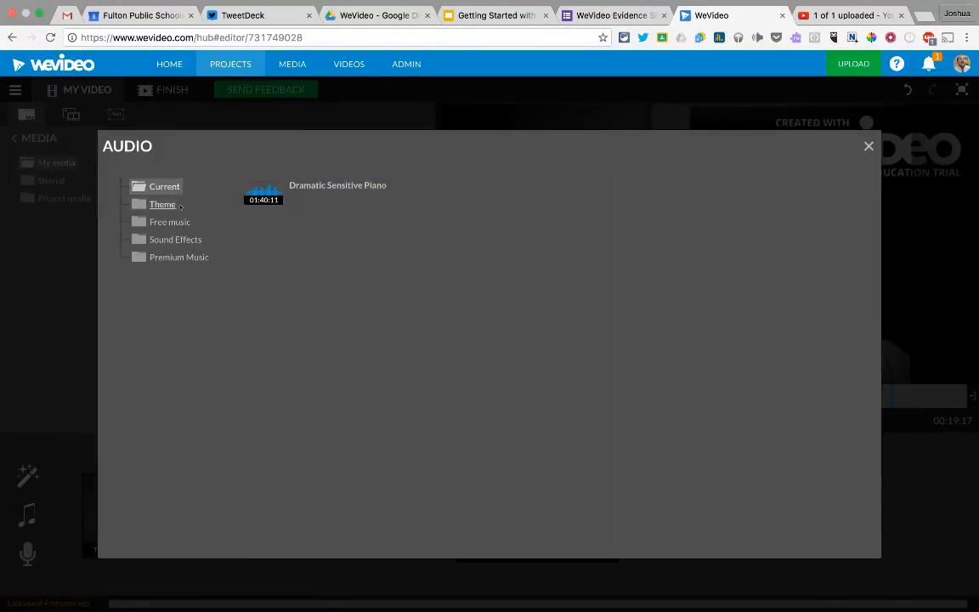
left_click(867, 146)
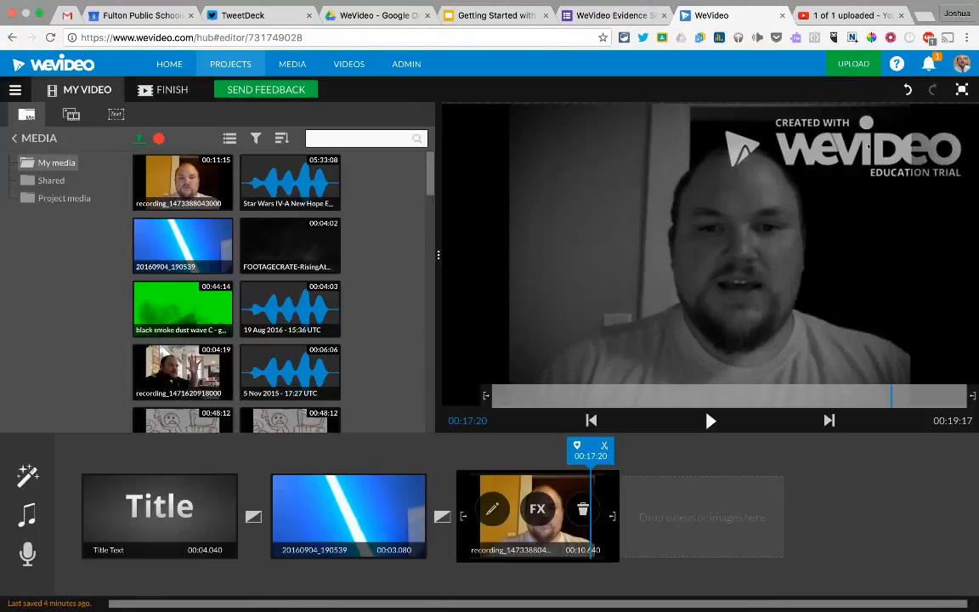
left_click(27, 514)
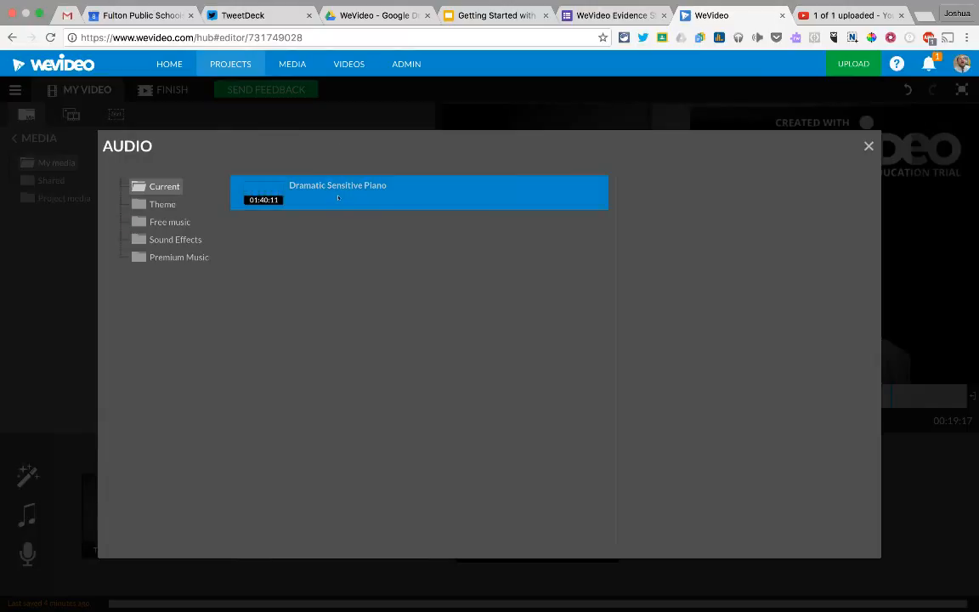
left_click(153, 222)
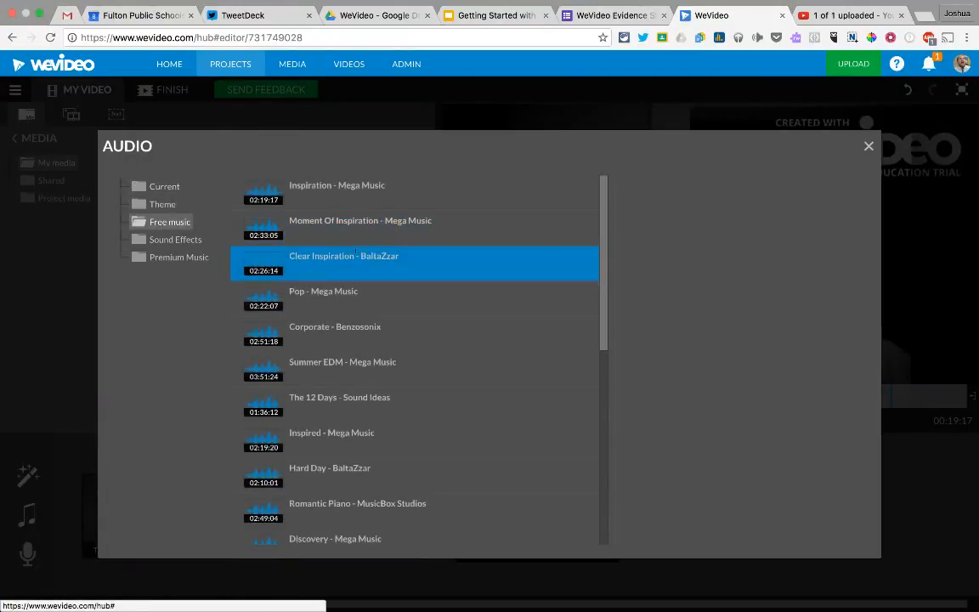
left_click(340, 297)
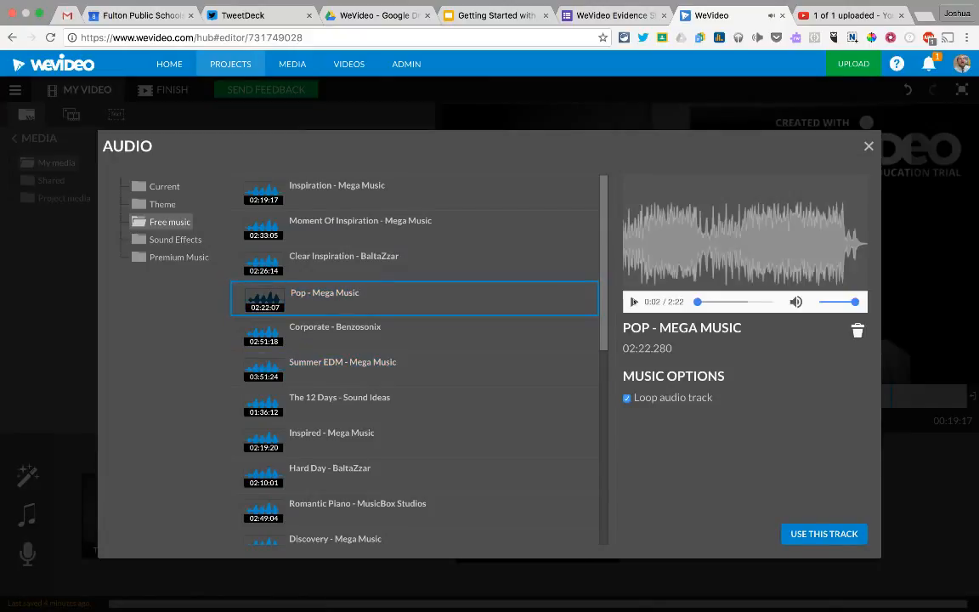
left_click(824, 534)
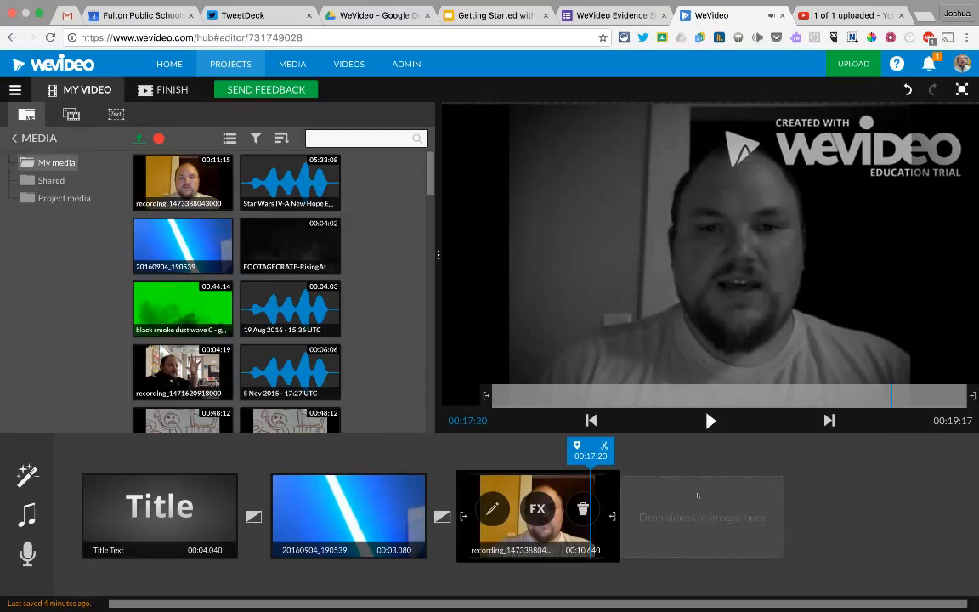
left_click_drag(591, 455, 61, 422)
left_click(711, 421)
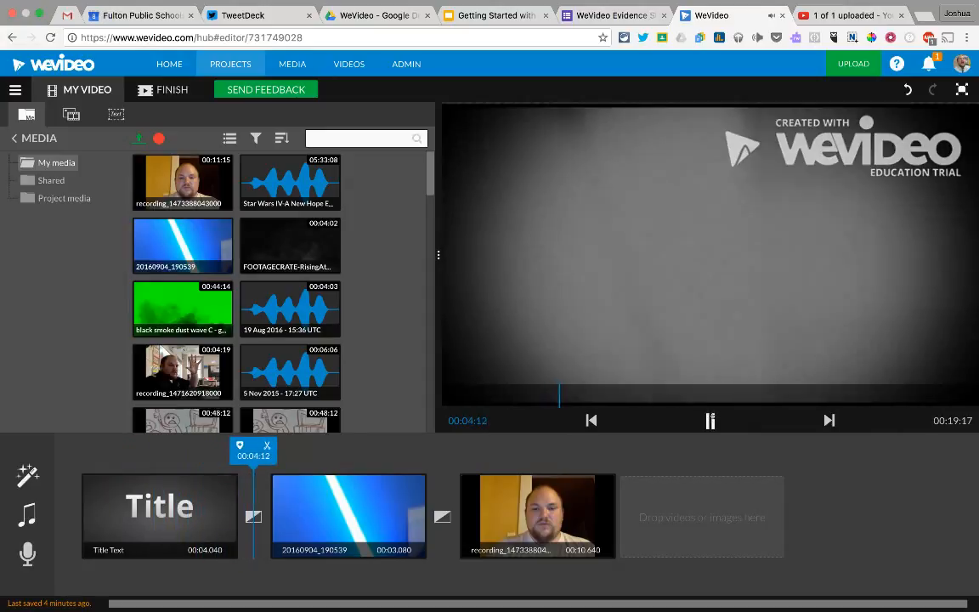
left_click(711, 421)
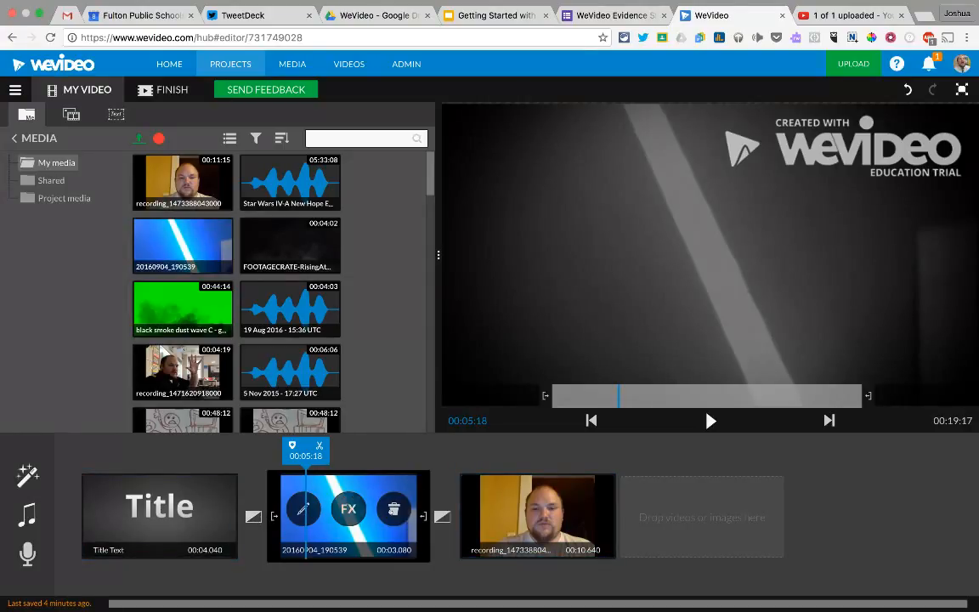
scroll(265, 306, "down", 10)
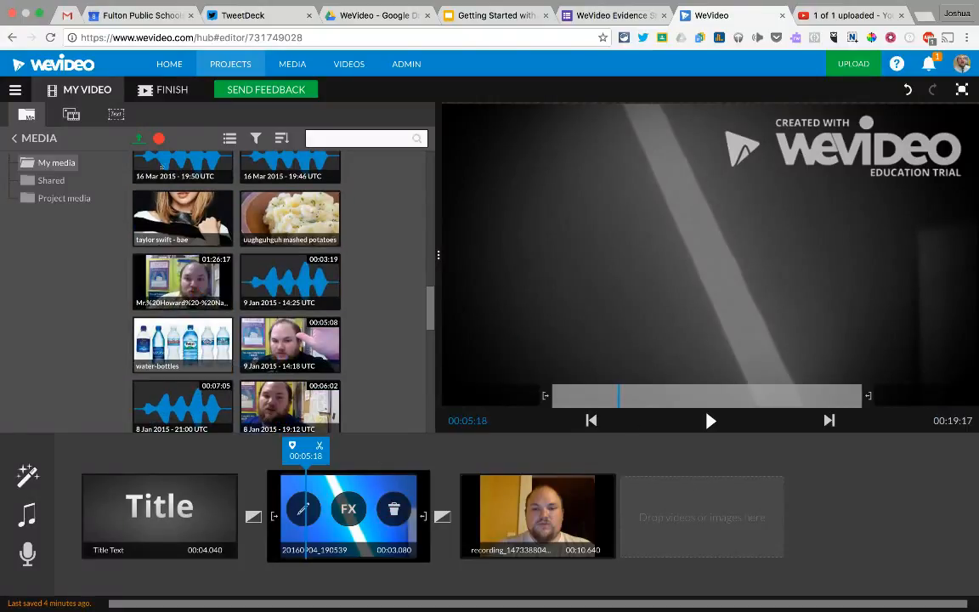
left_click_drag(287, 187, 680, 506)
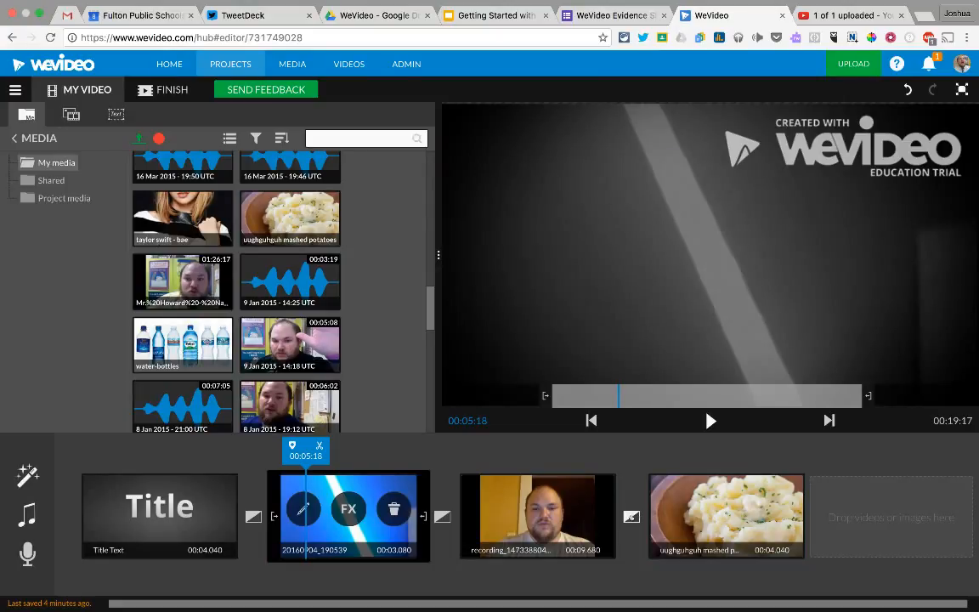
left_click(594, 502)
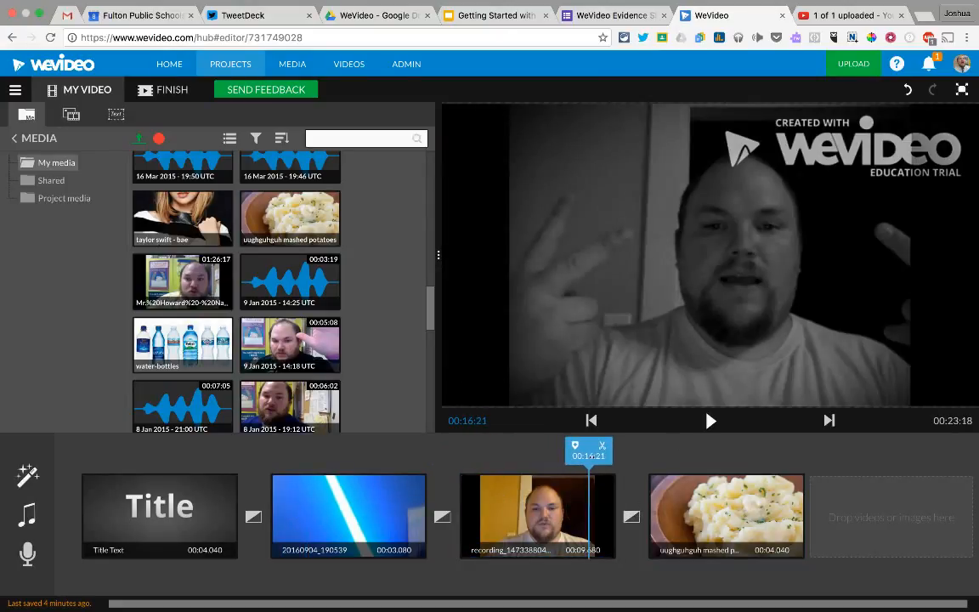
left_click(711, 420)
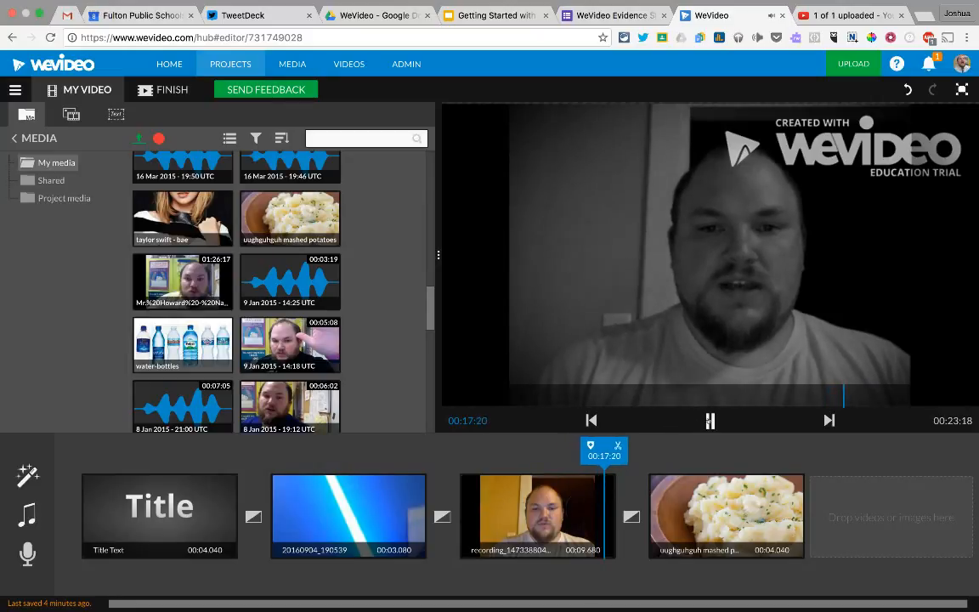
left_click(711, 420)
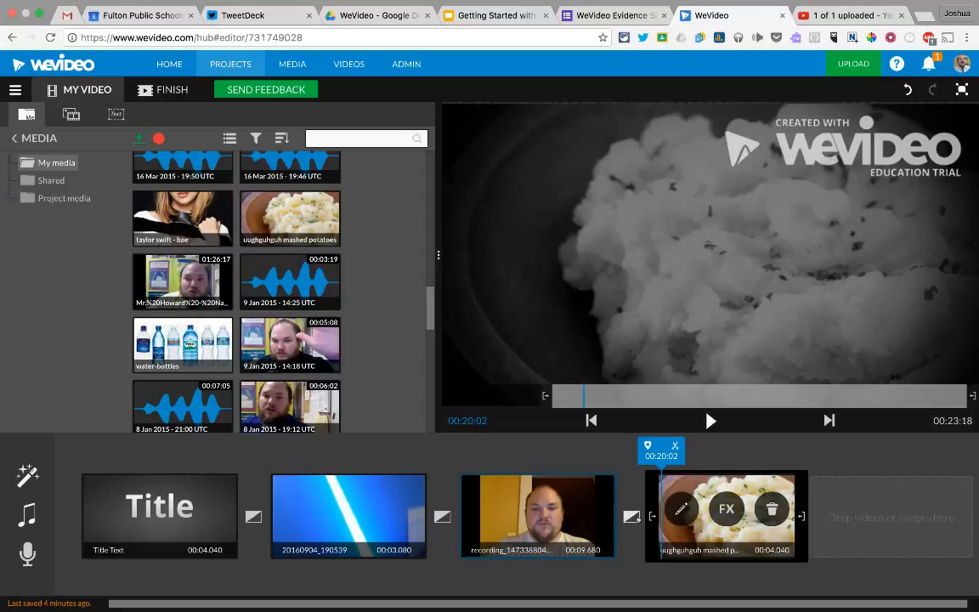
Step: Change the transition before the mashed potatoes image to the standard Burn transition and preview it
left_click(633, 517)
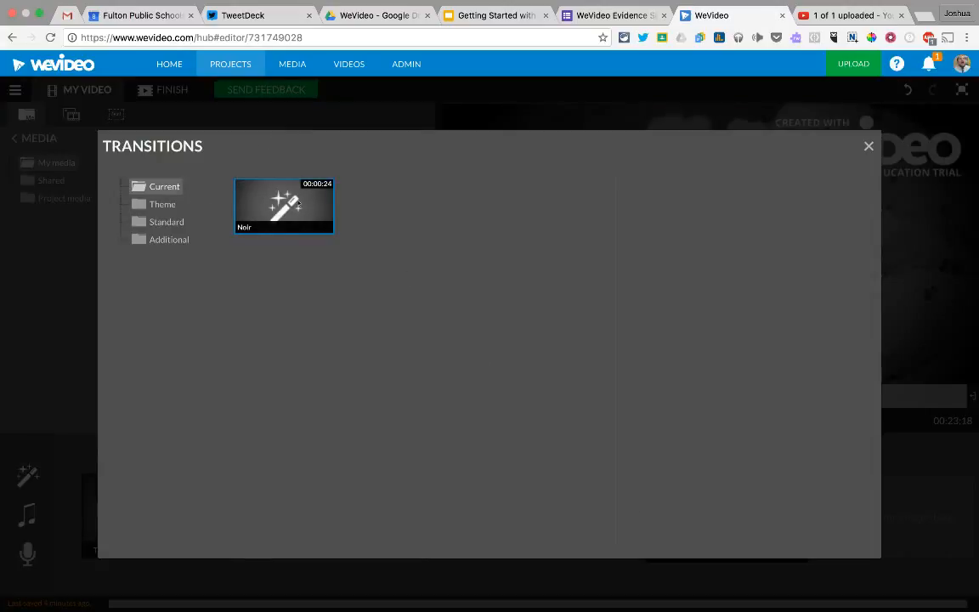
left_click(161, 204)
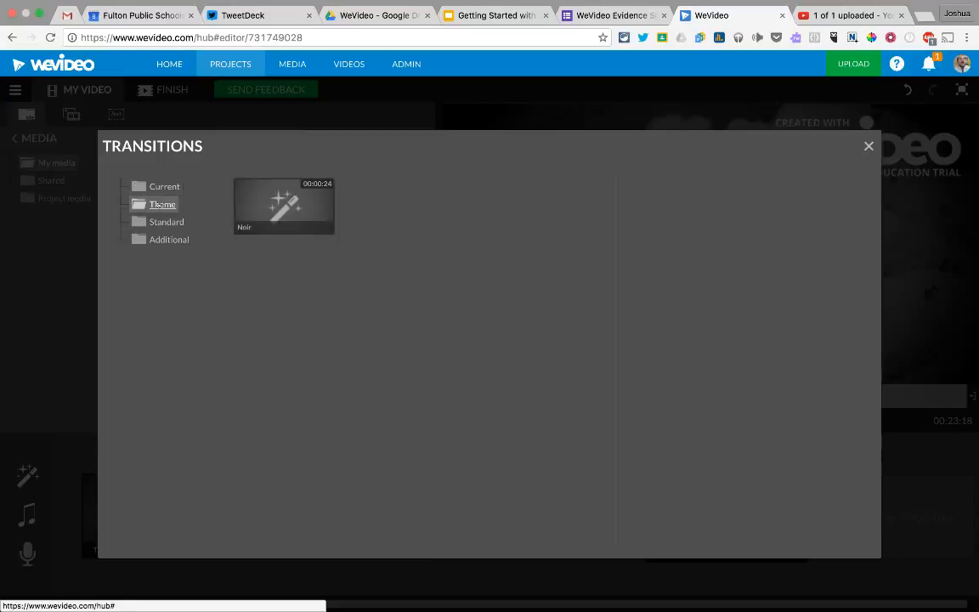
left_click(167, 222)
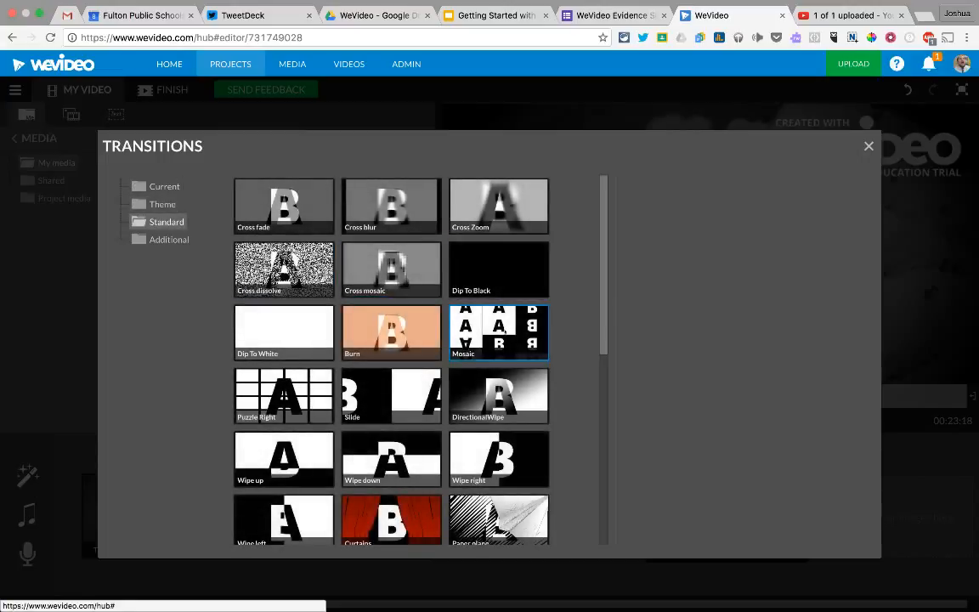
left_click(391, 332)
left_click(845, 534)
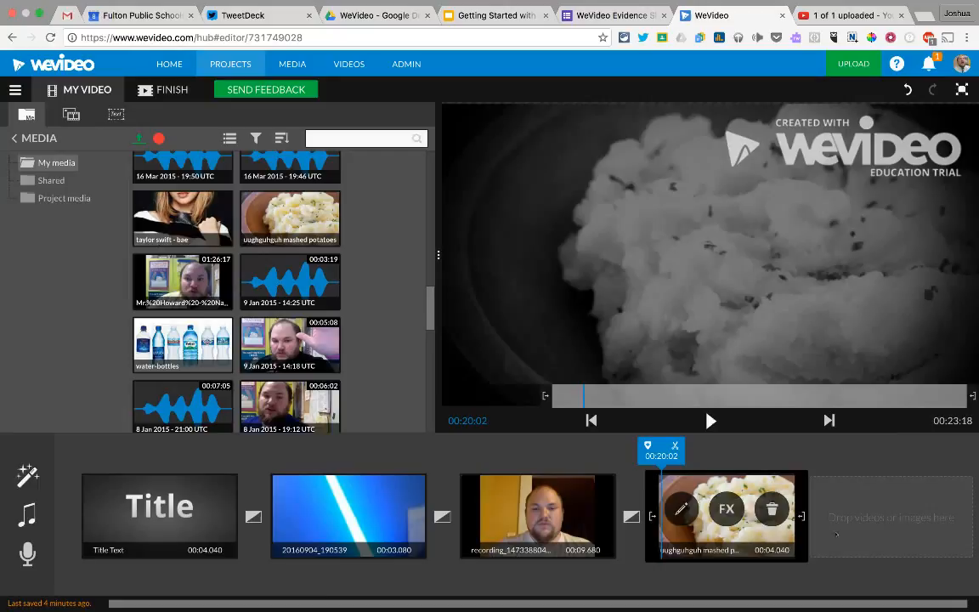
left_click_drag(661, 452, 592, 452)
left_click(712, 421)
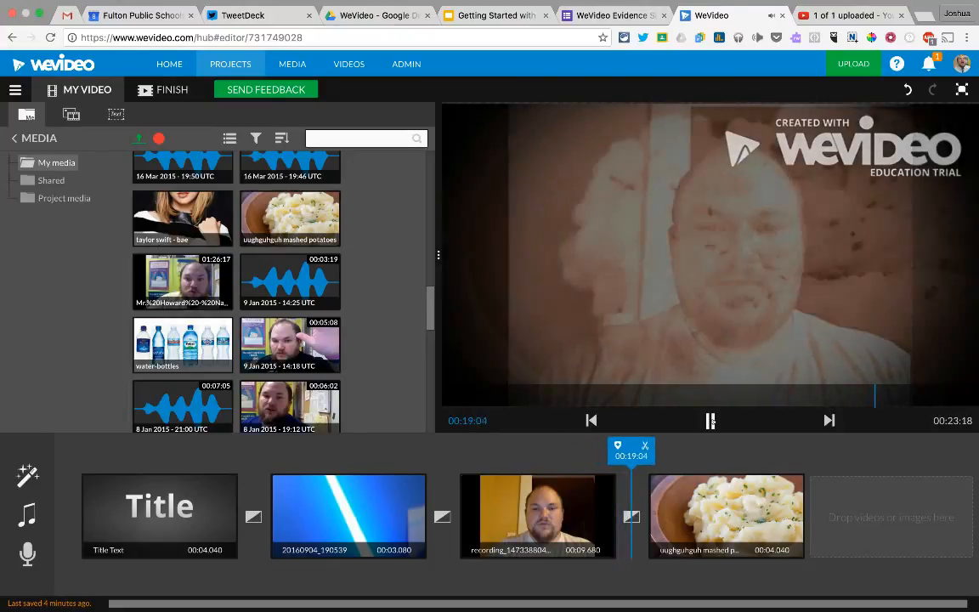
left_click(711, 421)
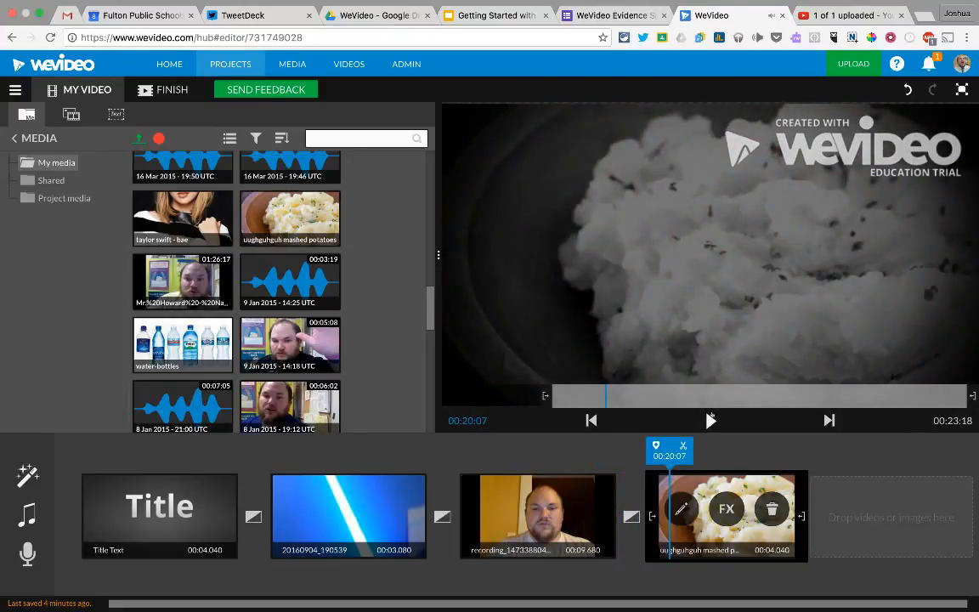
Step: Apply the Scanlines effect to the 20160904_190539 clip only and preview it
left_click(377, 500)
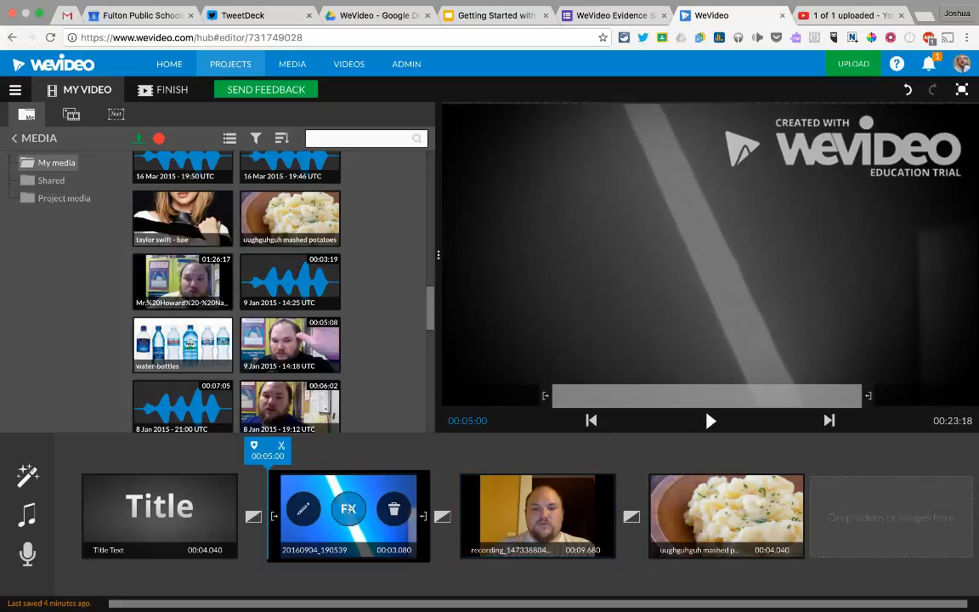
left_click(348, 510)
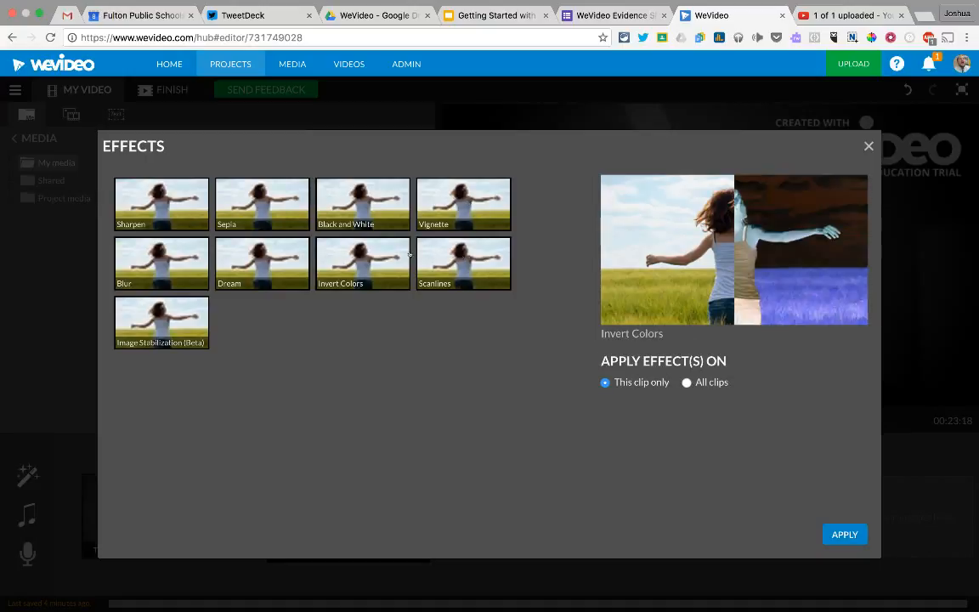
left_click(506, 264)
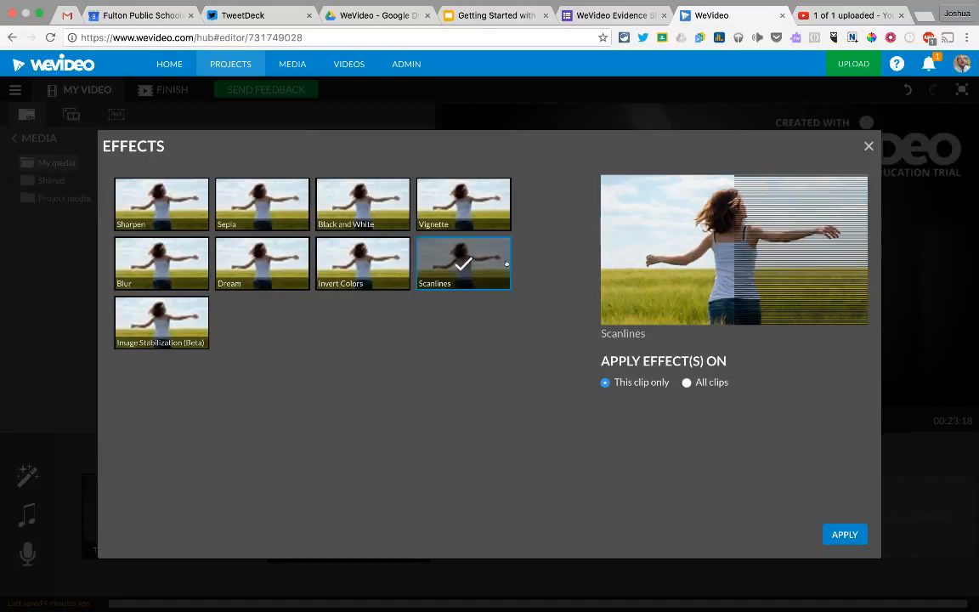
left_click(845, 534)
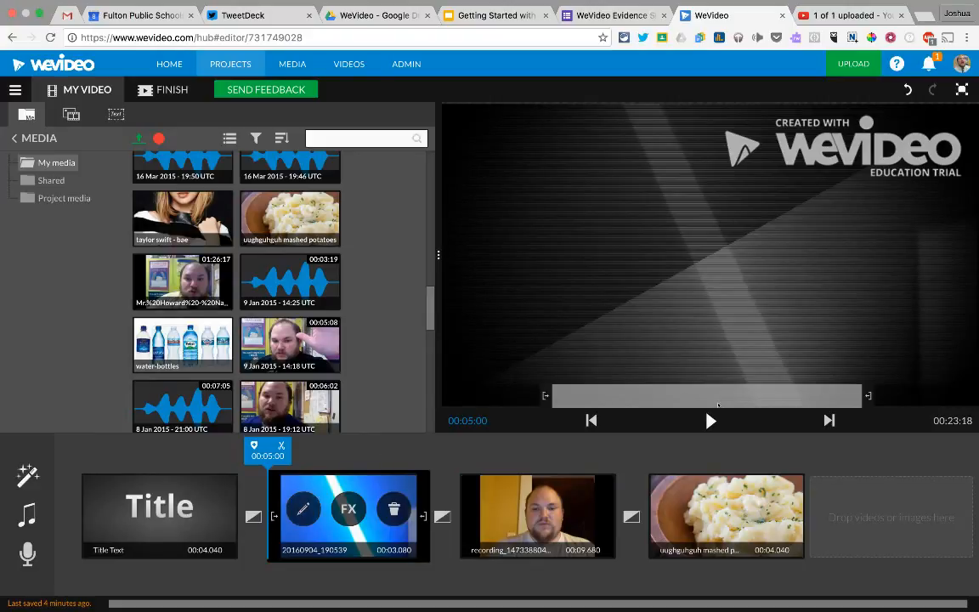
left_click(710, 421)
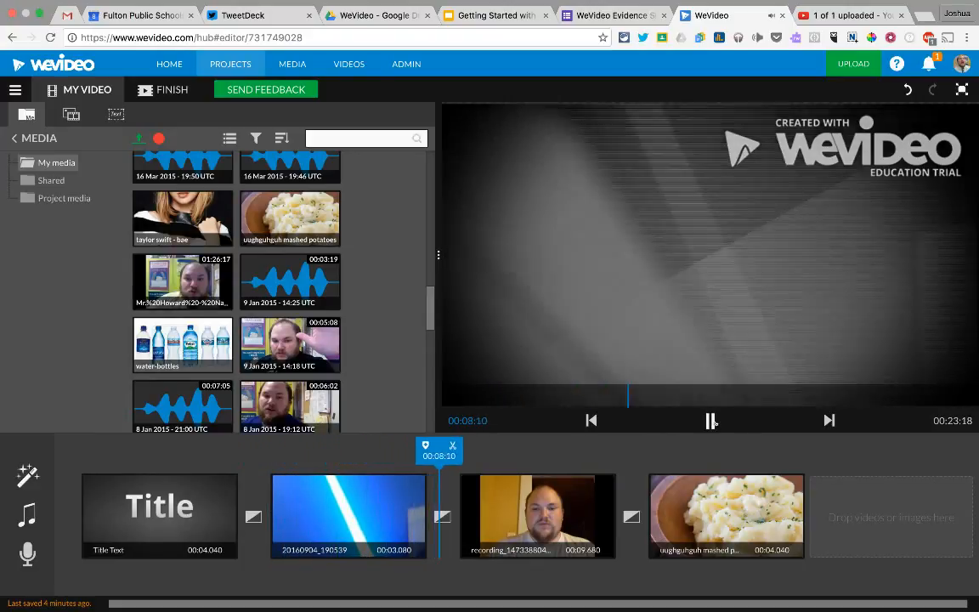
left_click(710, 420)
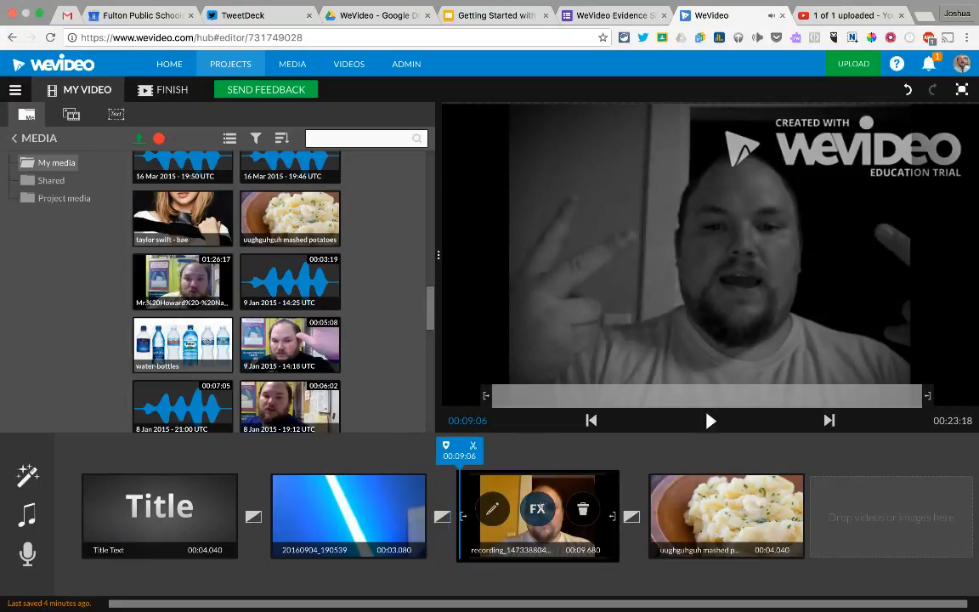
left_click(538, 500)
left_click(353, 280)
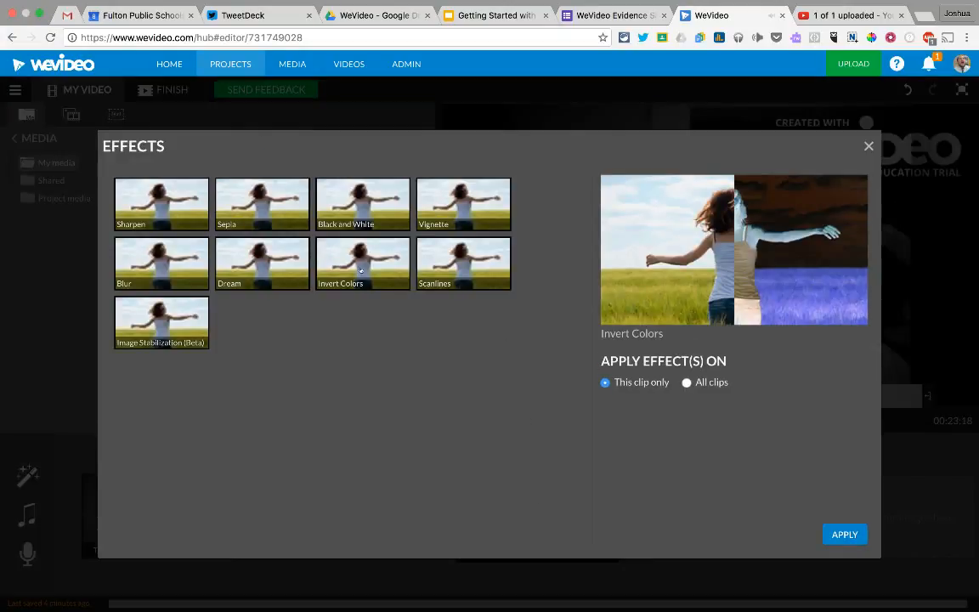
left_click(845, 534)
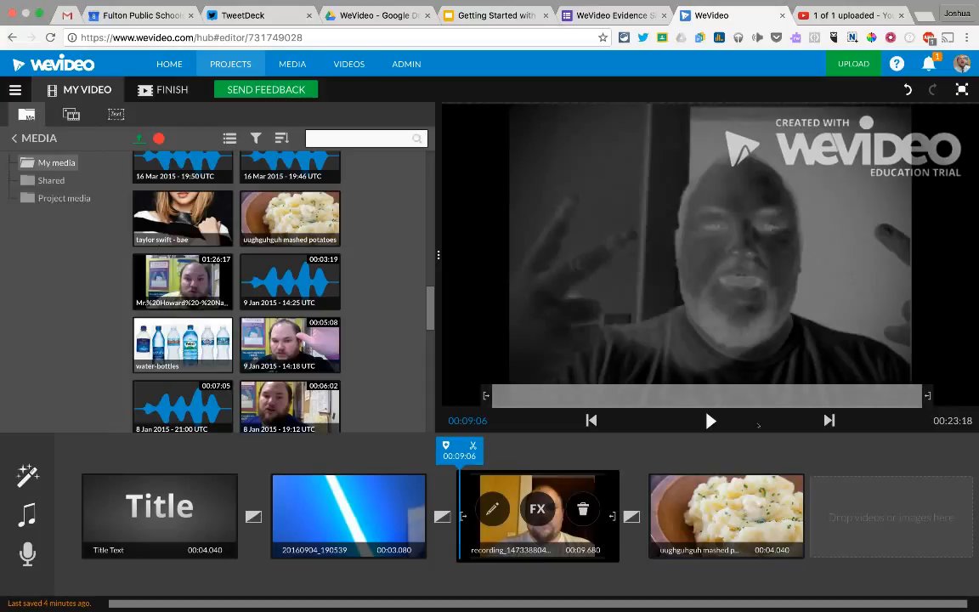
left_click(711, 421)
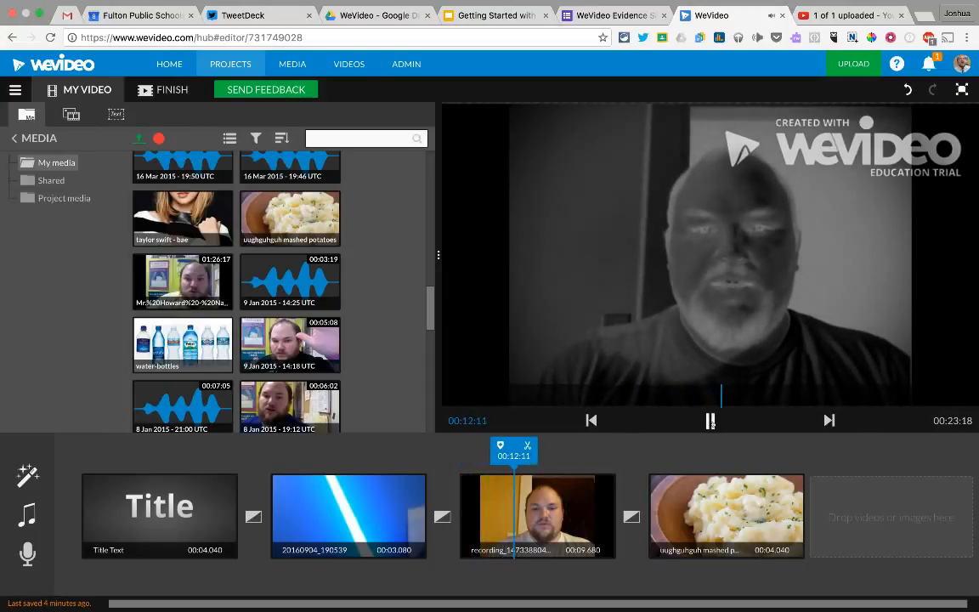
left_click(711, 421)
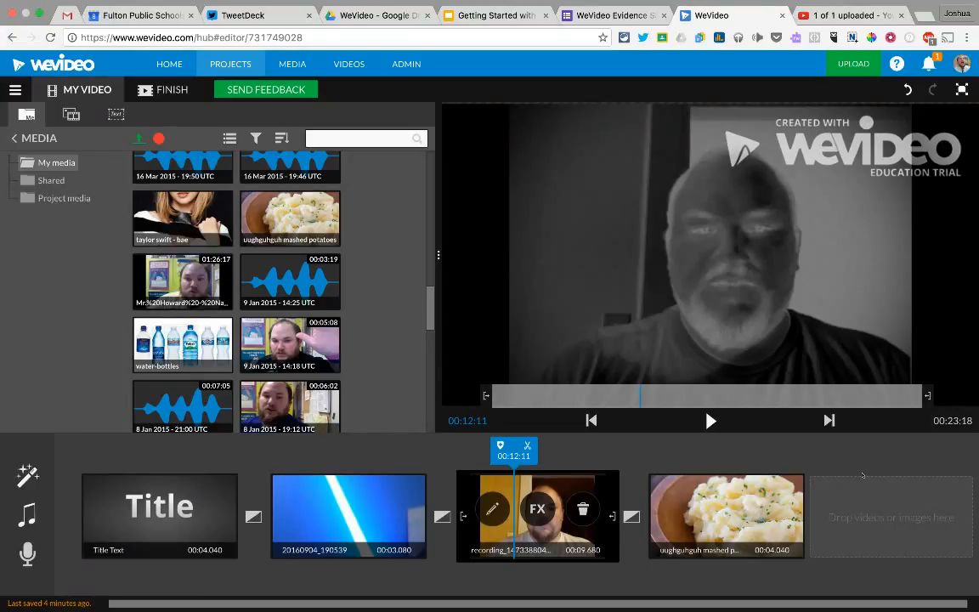
left_click(97, 573)
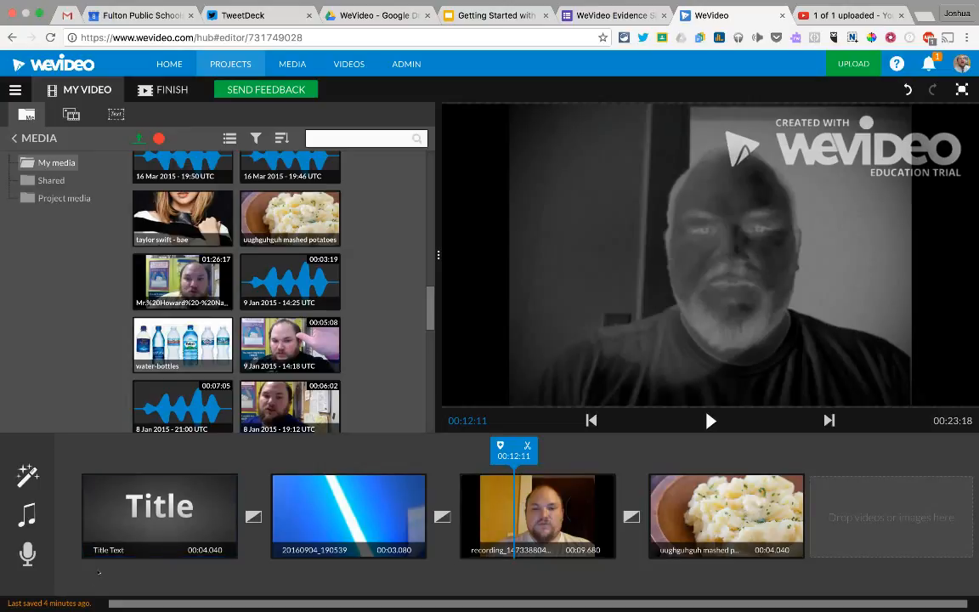
left_click(28, 554)
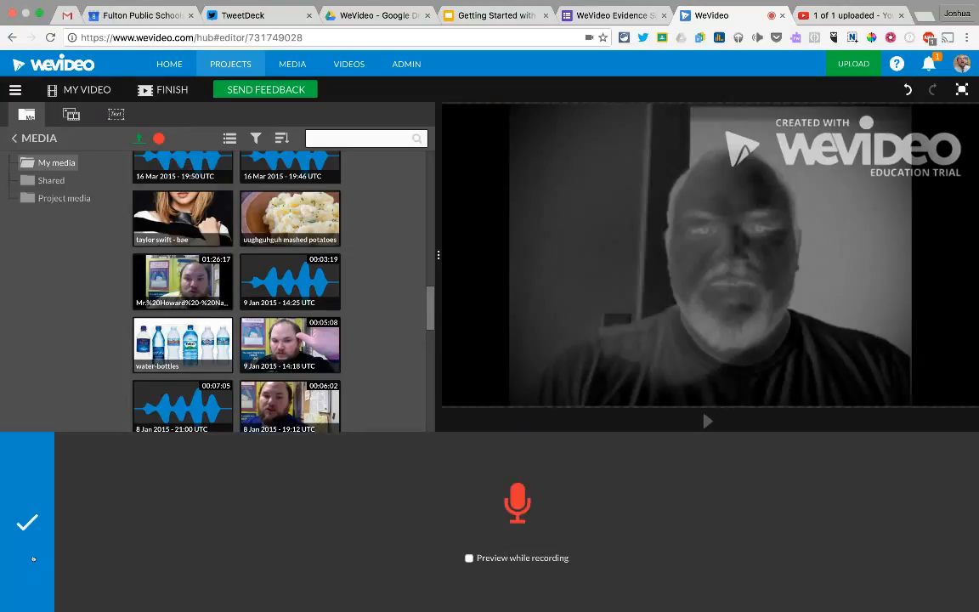
left_click(469, 559)
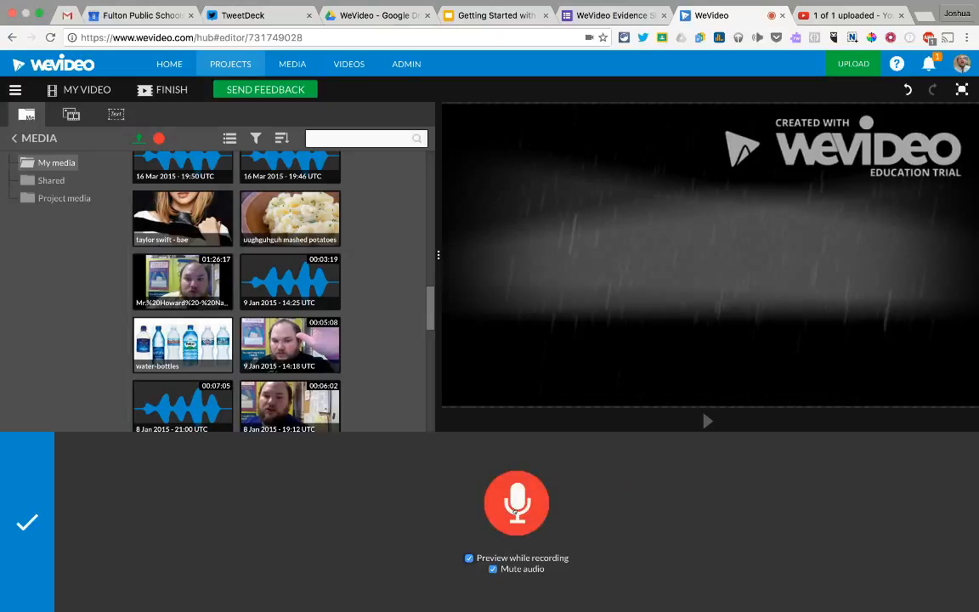
left_click(42, 526)
Step: Record a voiceover with the video previewing and its audio muted, and save the recording to the project
left_click(28, 555)
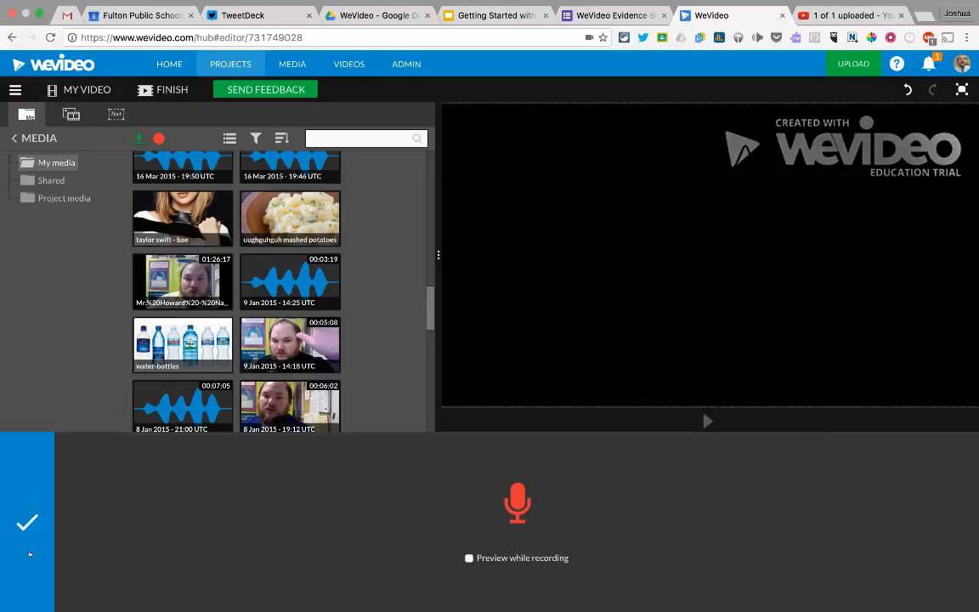
left_click(470, 559)
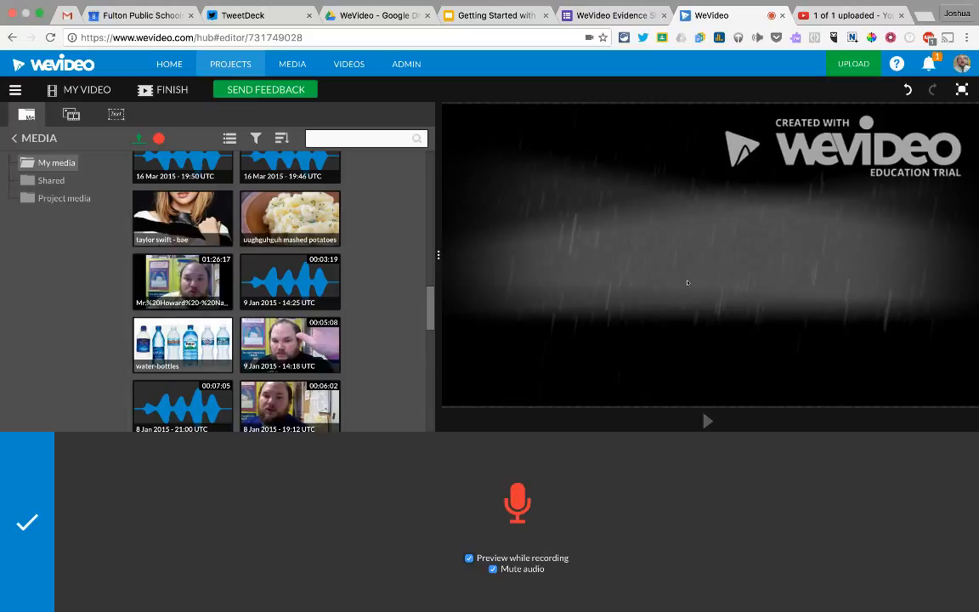
left_click(527, 504)
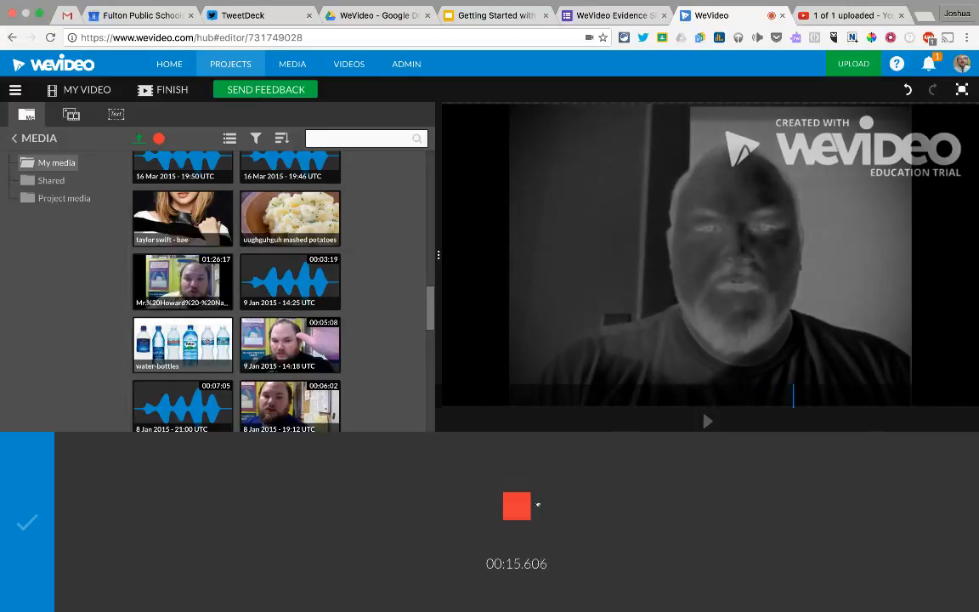
left_click(517, 506)
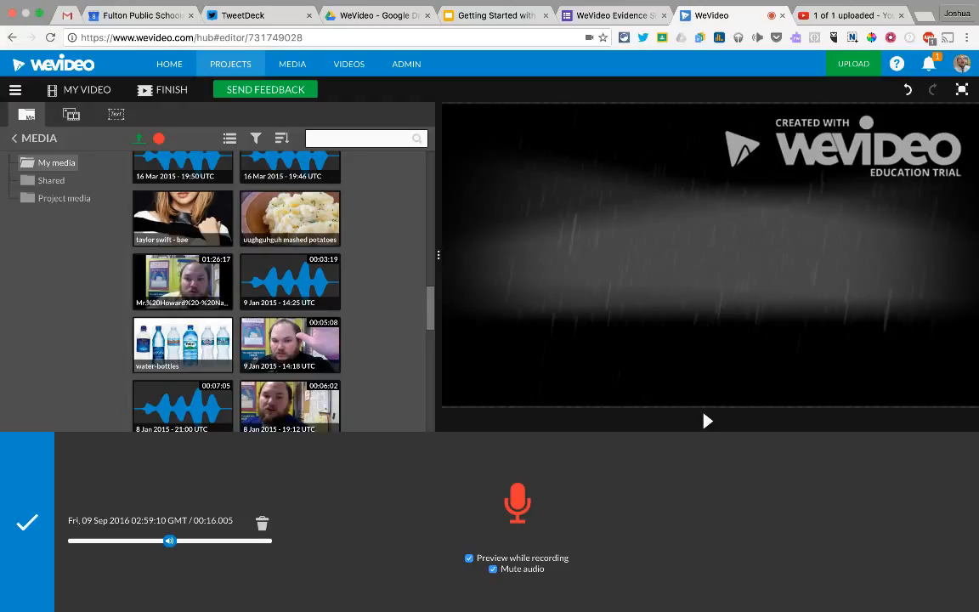
left_click(27, 521)
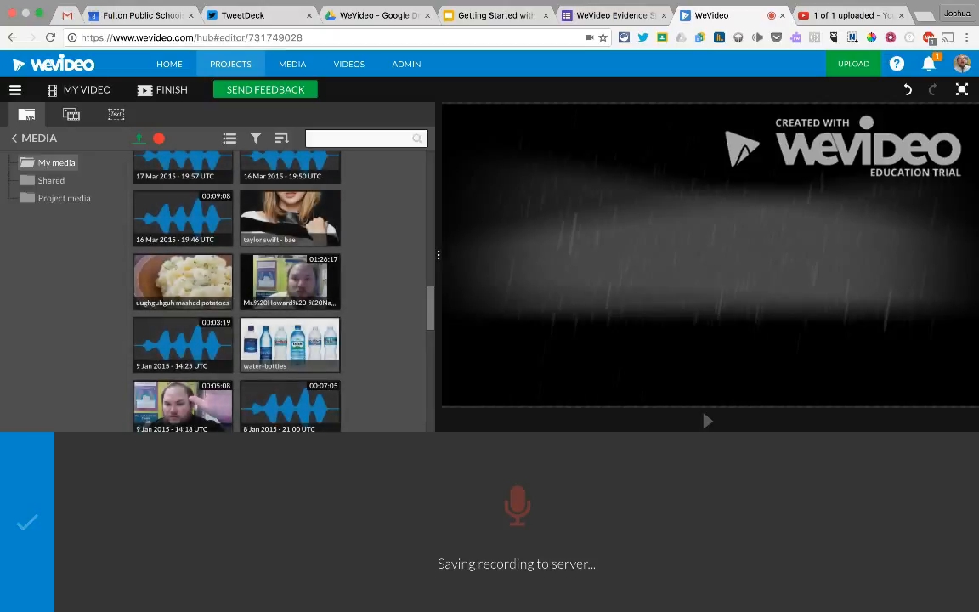
Step: Preview the video with its voiceover from the beginning
left_click(370, 538)
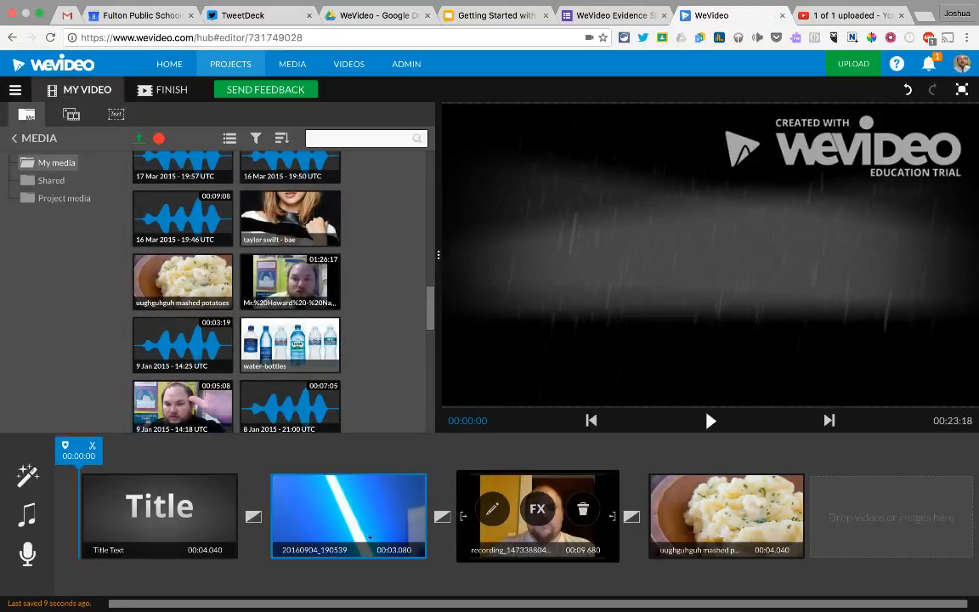
left_click(711, 421)
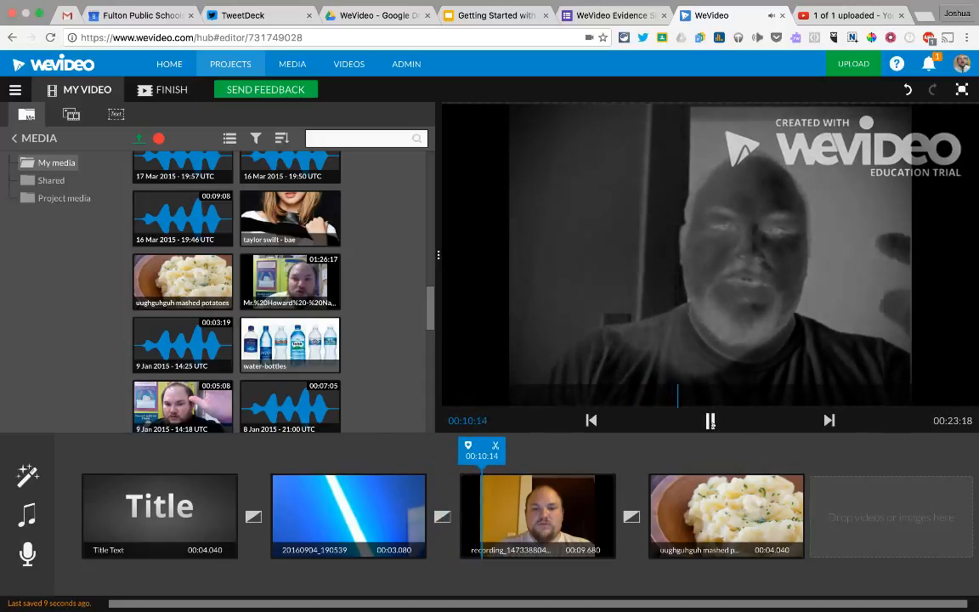
left_click(711, 421)
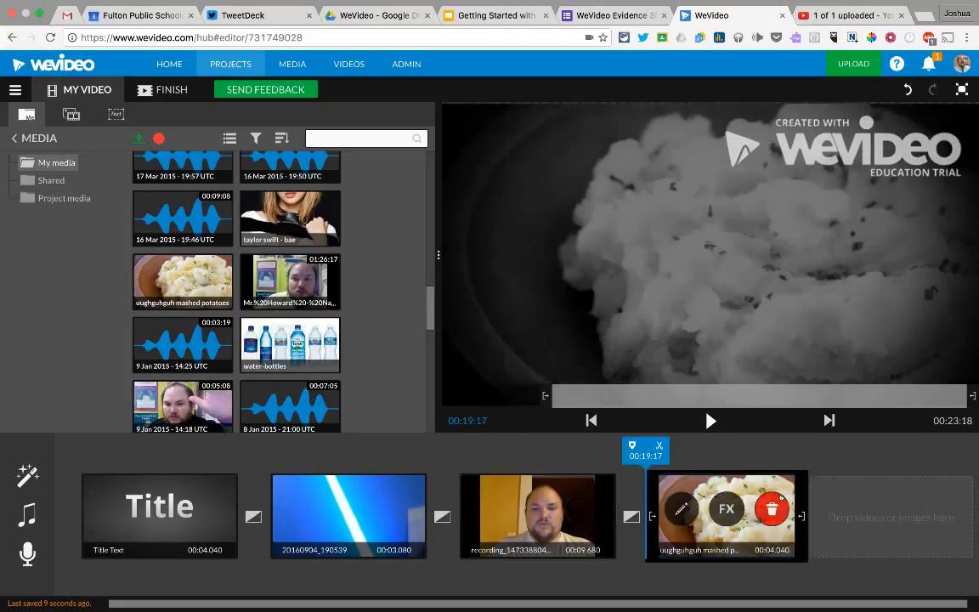
Step: Clear the storyboard by deleting the mashed potatoes image and all remaining clips, including the title
left_click(770, 510)
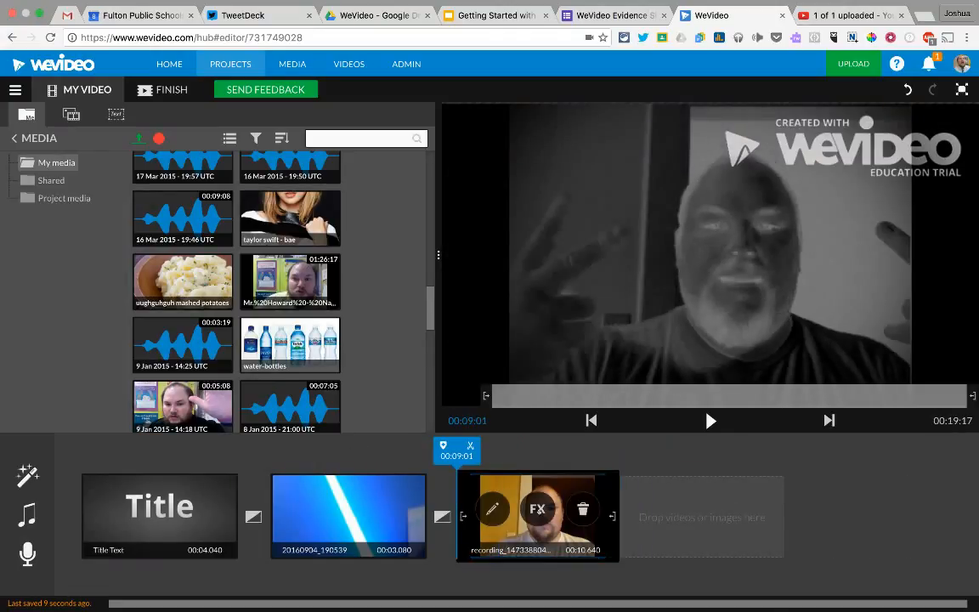
left_click(588, 508)
left_click(196, 505)
Step: Apply the Basic (Blue) theme to the project
left_click(27, 475)
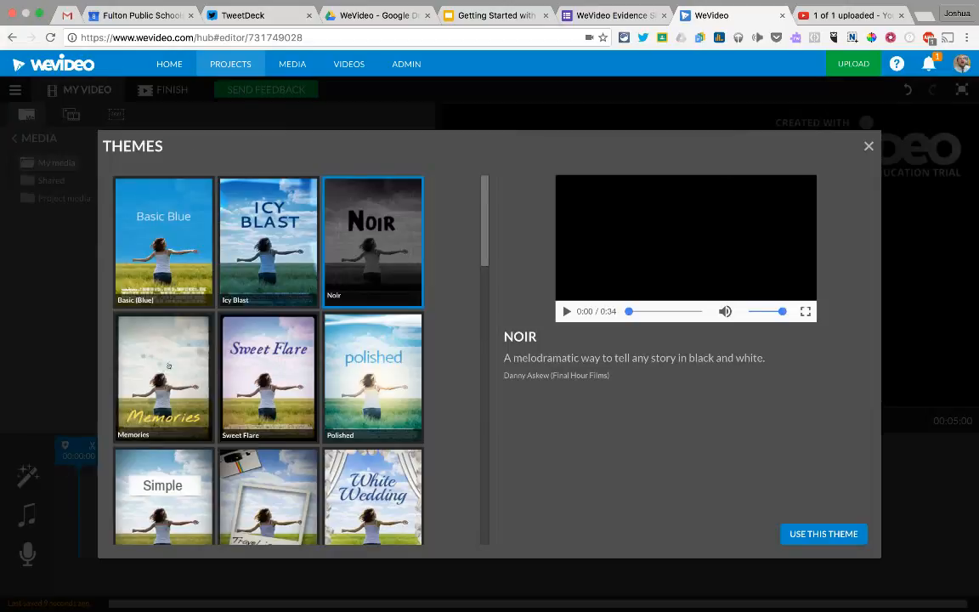
left_click(163, 238)
left_click(809, 534)
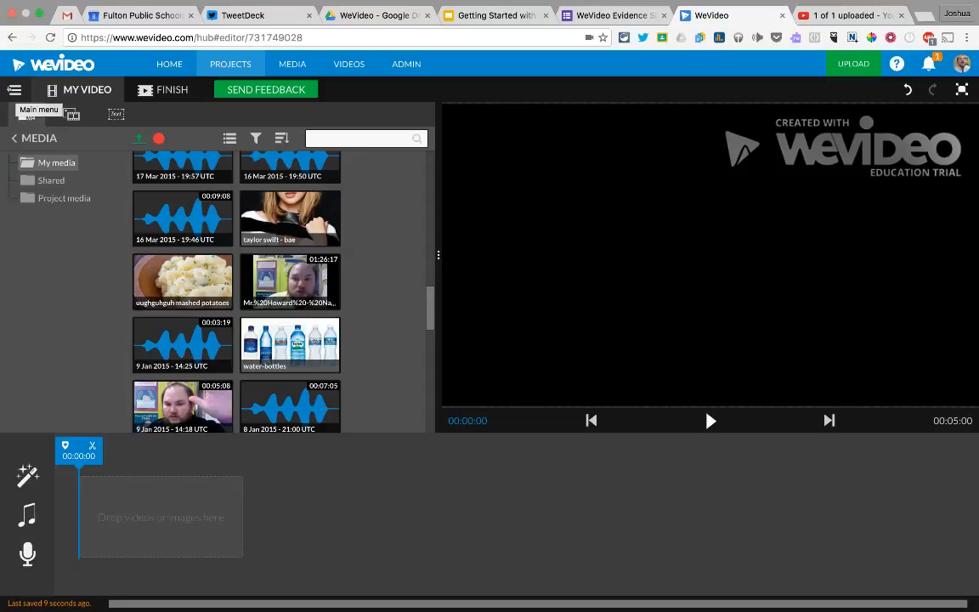
Step: Switch the project to Timeline mode and open the graphics library
left_click(15, 90)
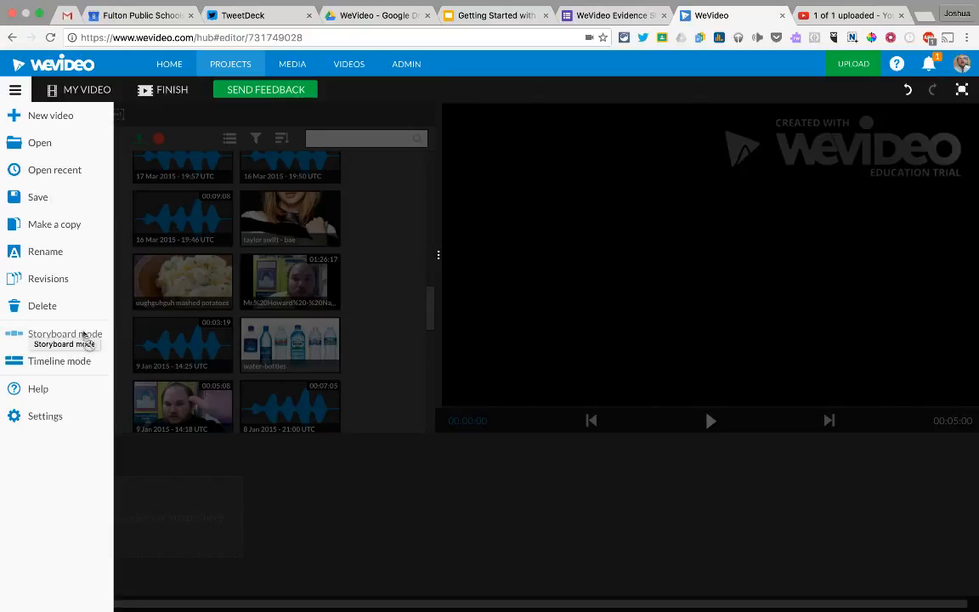
left_click(50, 362)
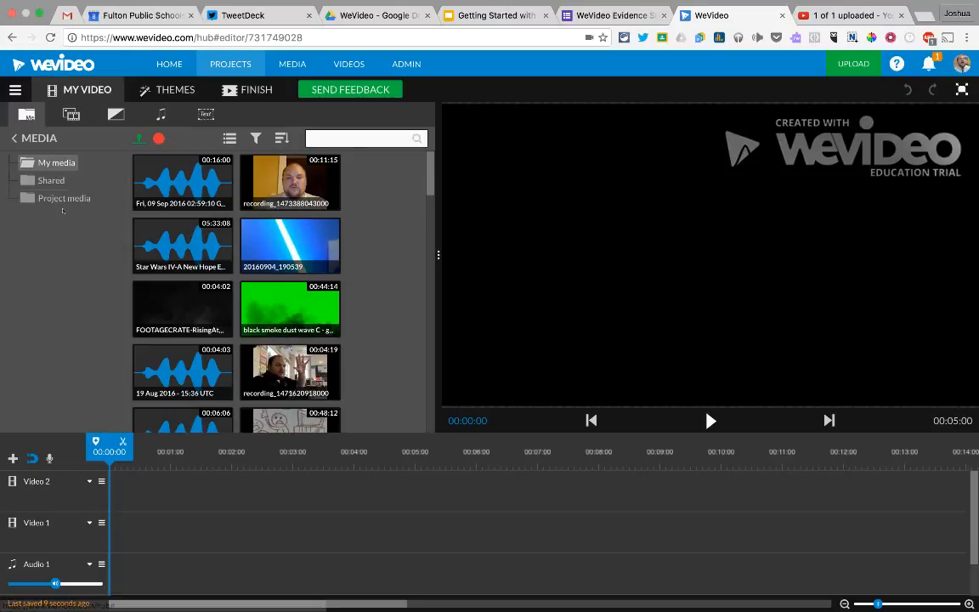
left_click(65, 107)
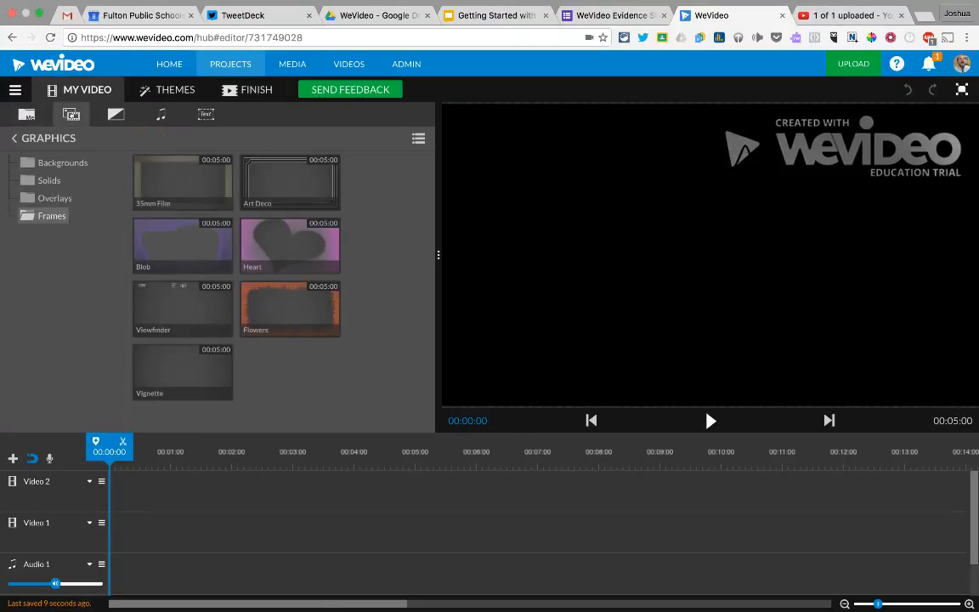
left_click(33, 115)
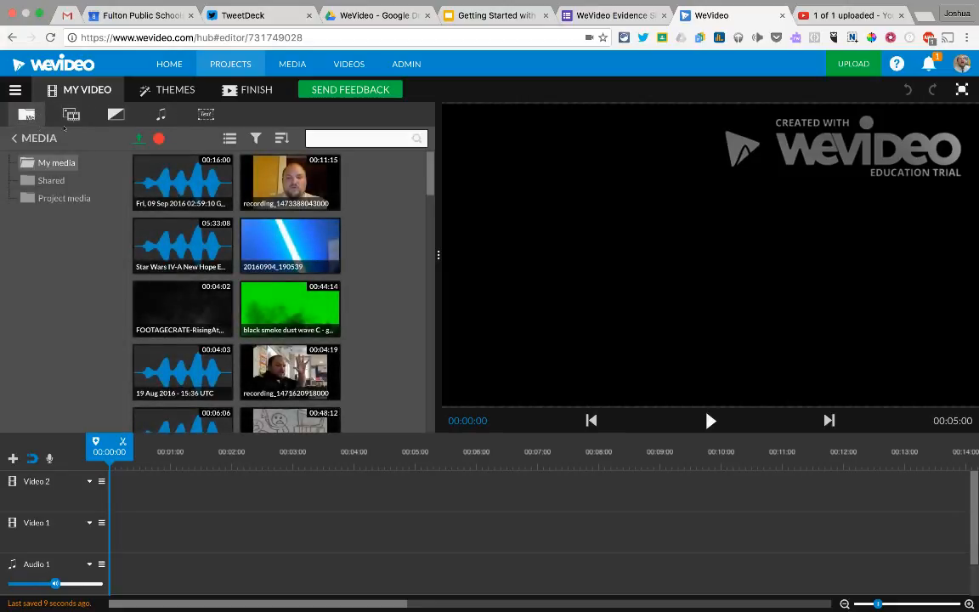
left_click(71, 113)
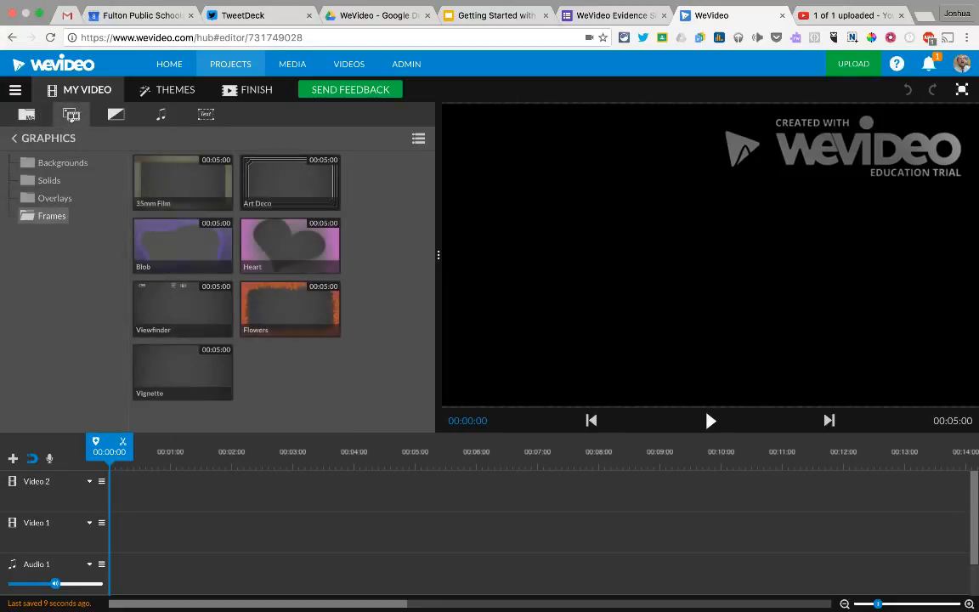
Step: Add the Yellow Aurora background at the start of the Video 2 track, preview it, and collapse the graphics folder list
left_click(58, 162)
left_click_drag(182, 180, 134, 502)
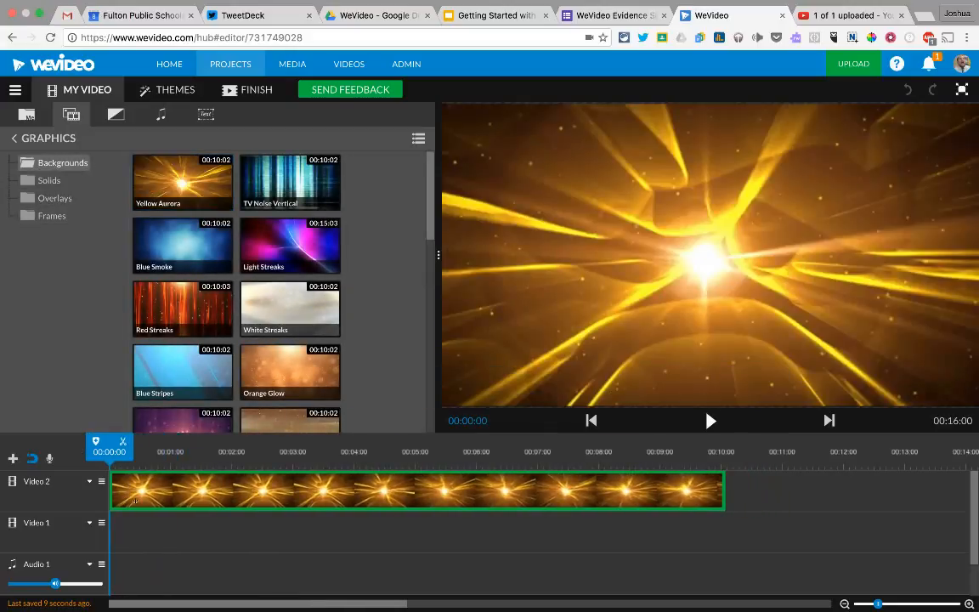
left_click(711, 420)
left_click(711, 420)
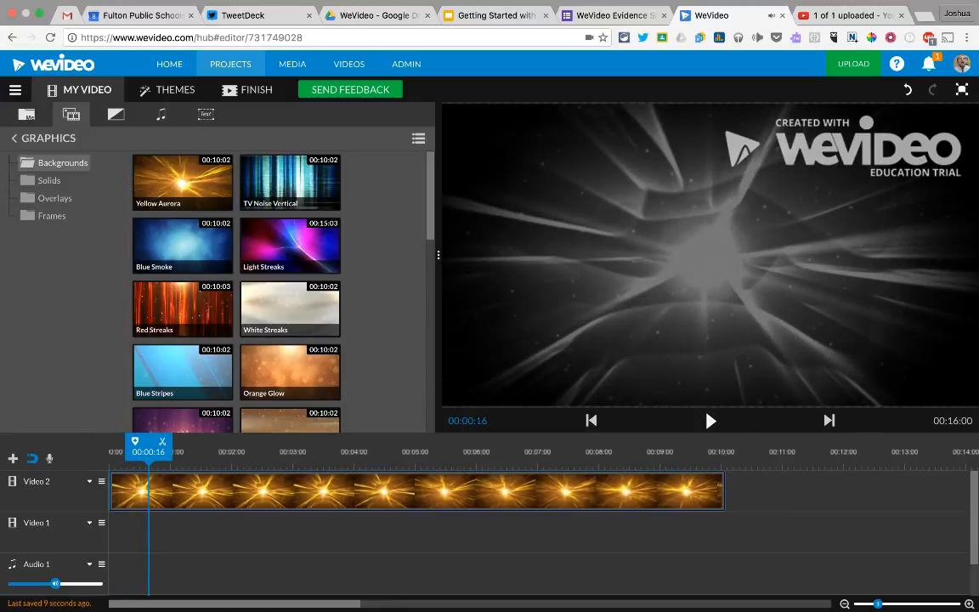
left_click(14, 137)
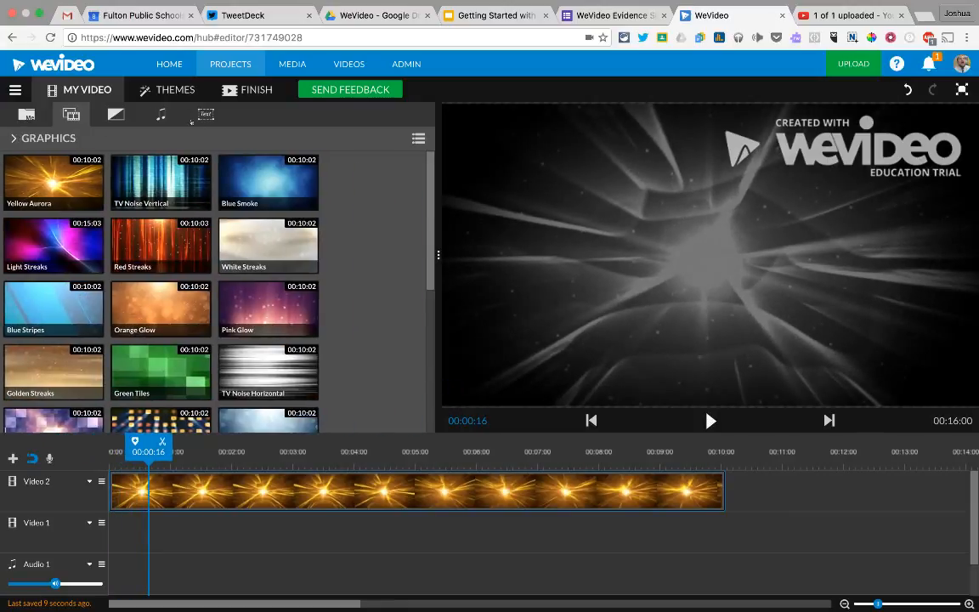
Step: Convert the project to Storyboard mode, accepting the warning, and return it to Timeline mode
left_click(15, 90)
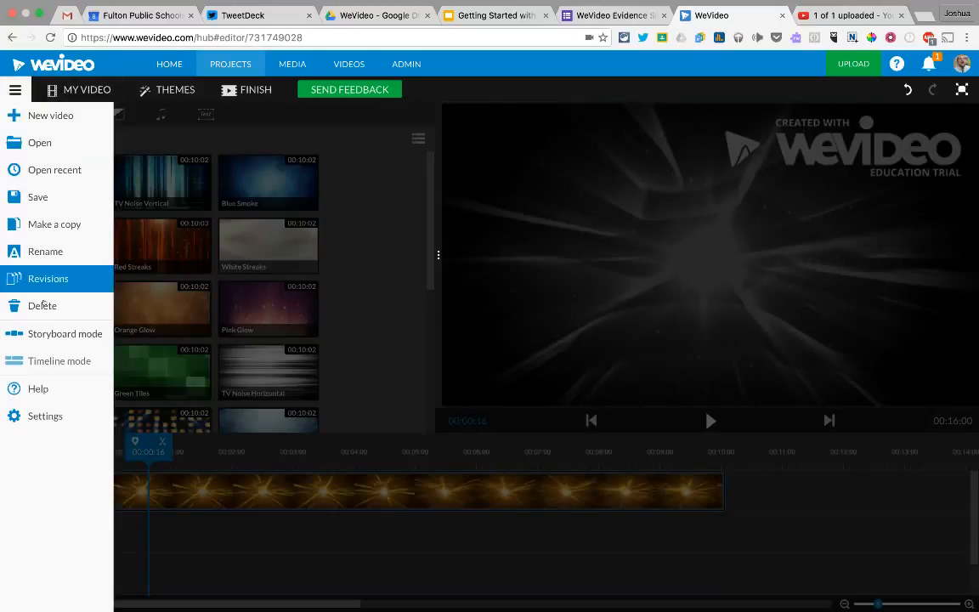
left_click(47, 331)
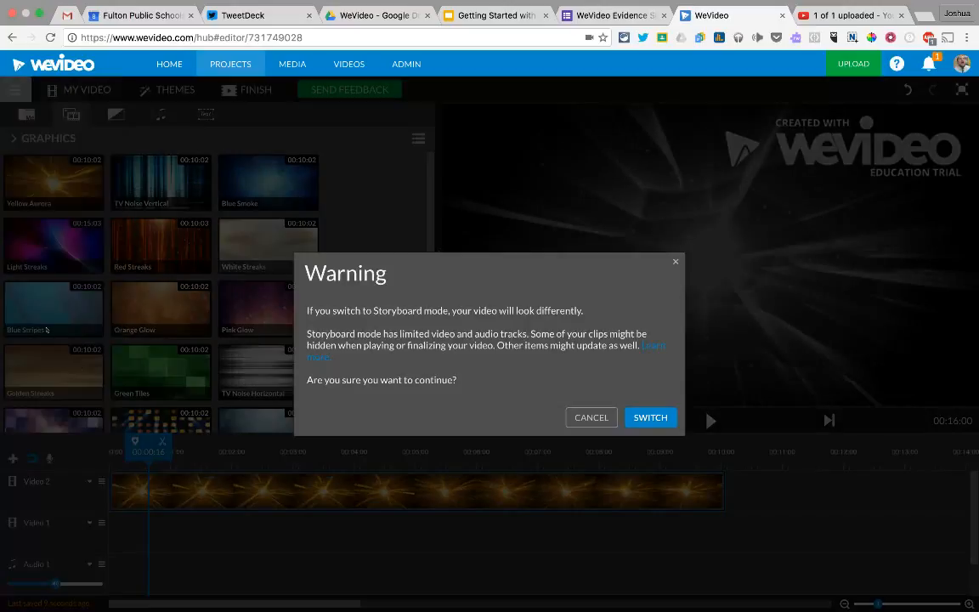
left_click(630, 419)
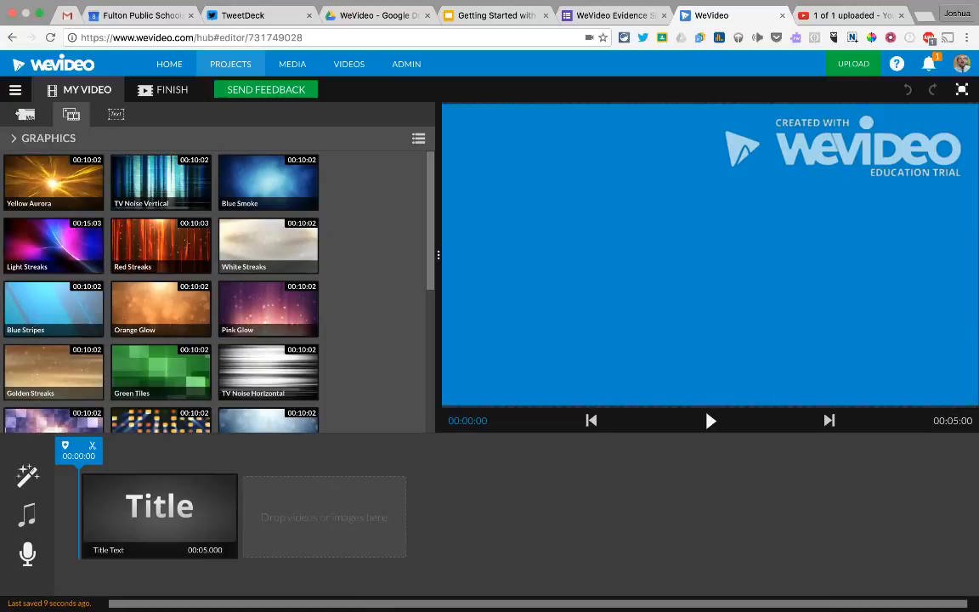
left_click(15, 90)
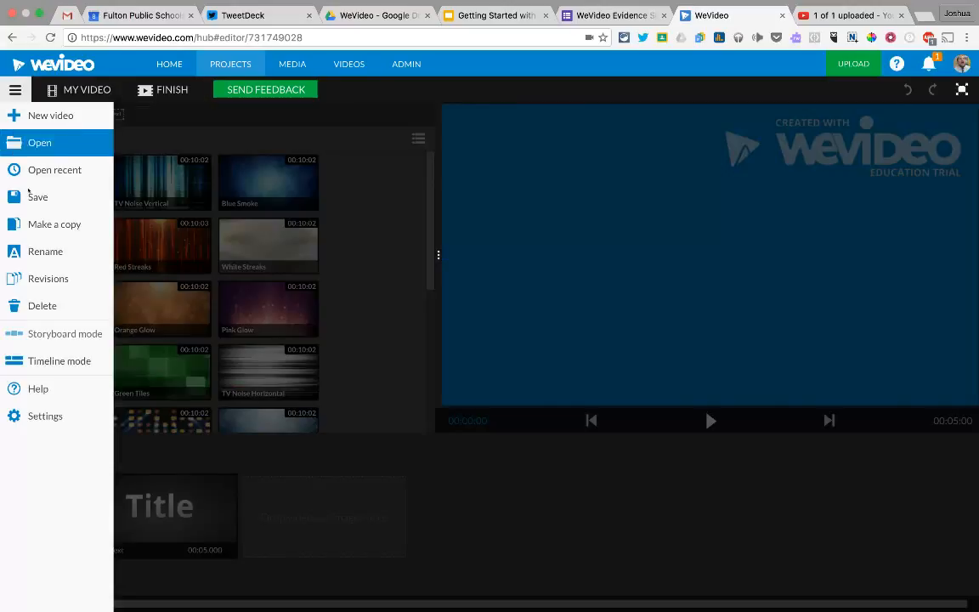
left_click(51, 360)
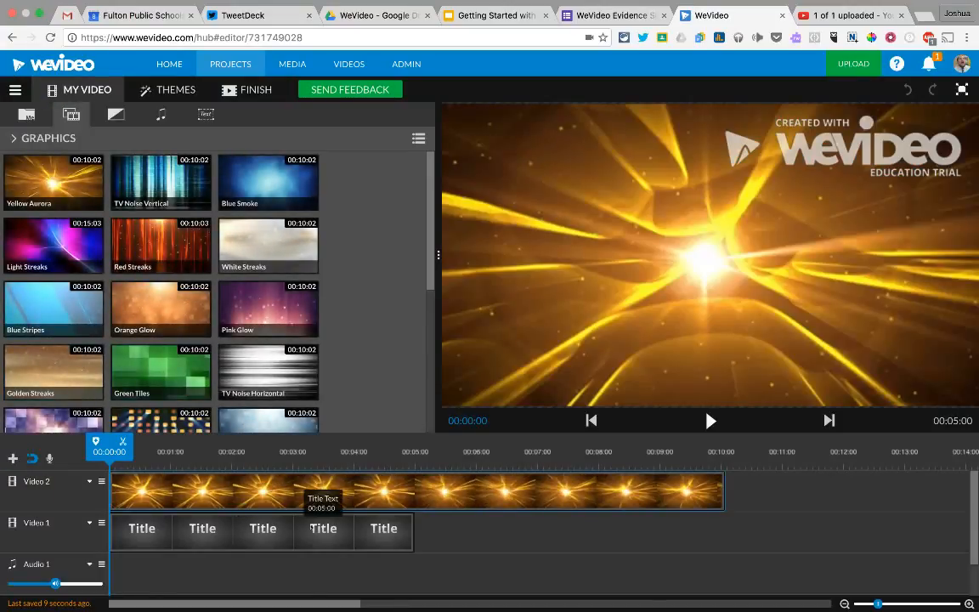
Step: Delete the Title Text clip from the Video 1 track and return the playhead to the start
left_click(312, 530)
key("Delete")
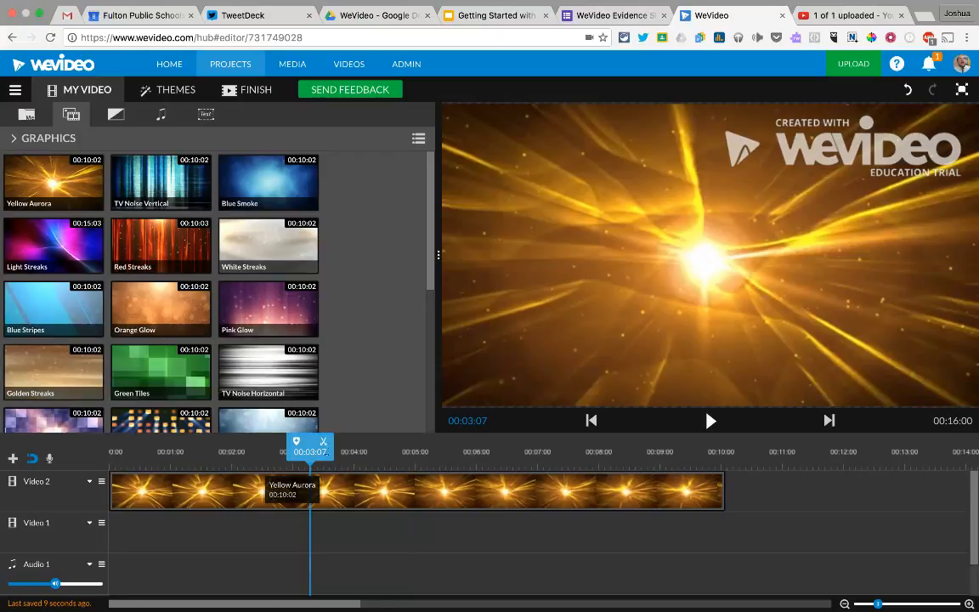
left_click_drag(309, 444, 66, 437)
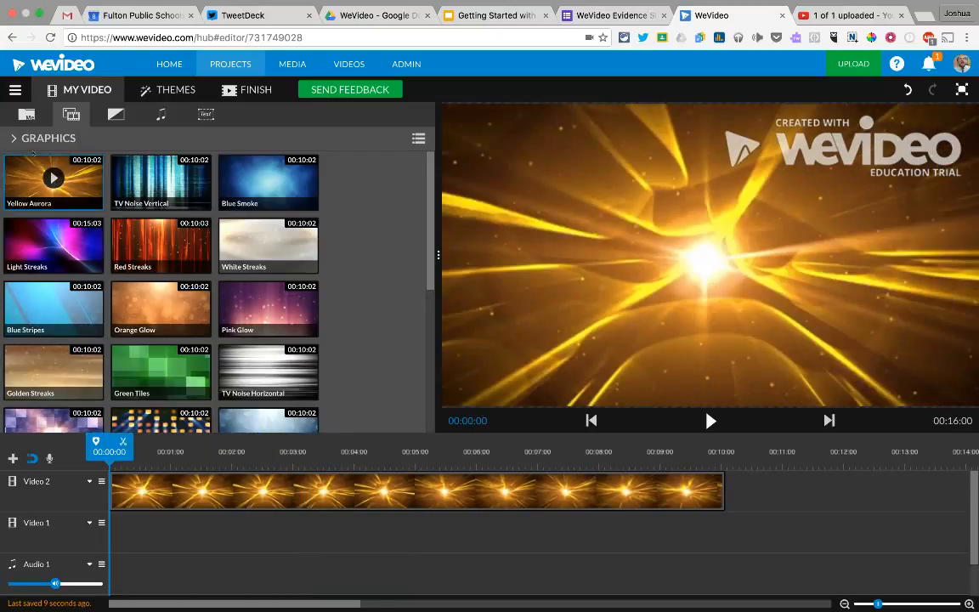
Step: Play the first seconds of the Yellow Aurora clip from the start of the timeline
left_click(26, 114)
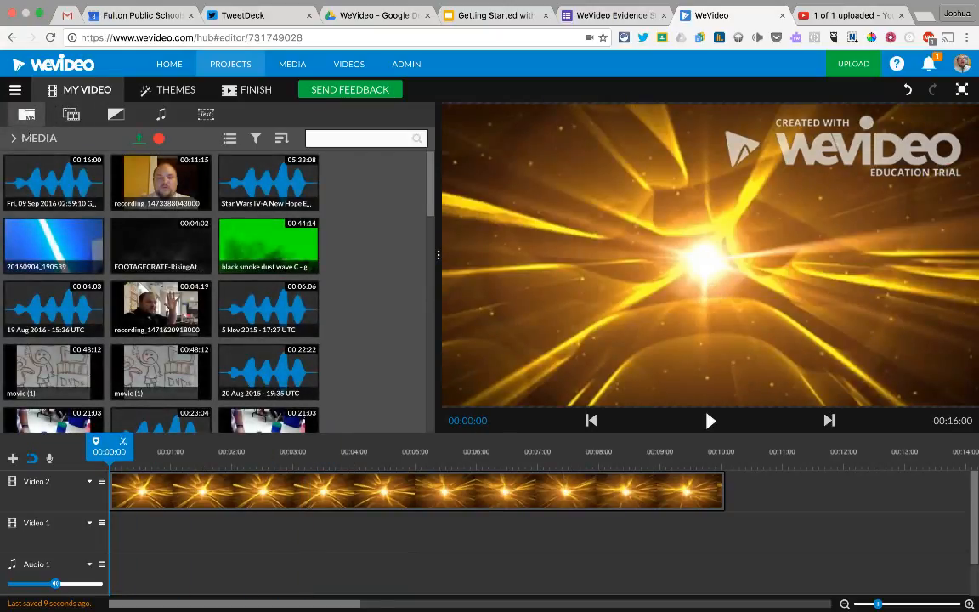
left_click(72, 114)
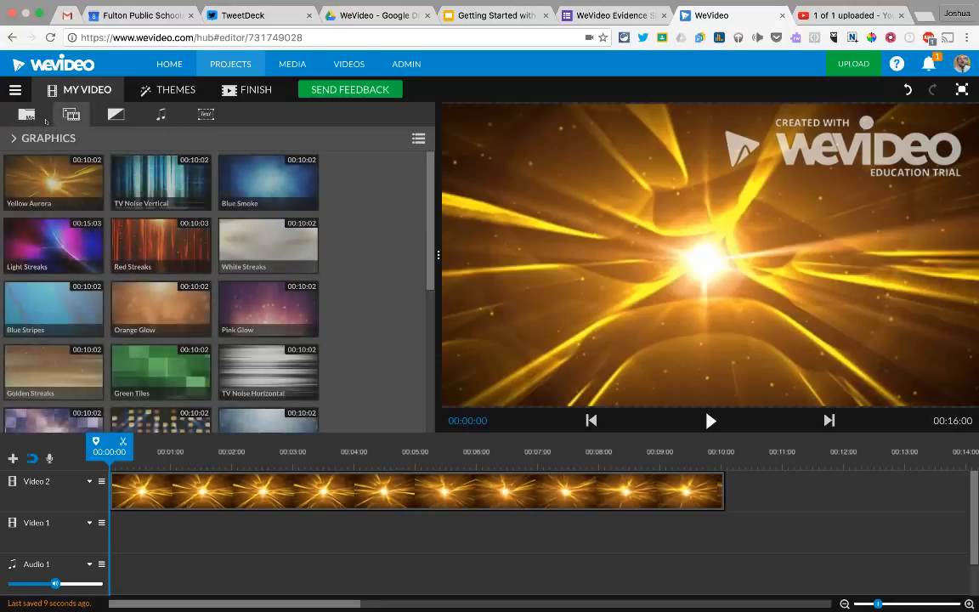
mouse_move(68, 152)
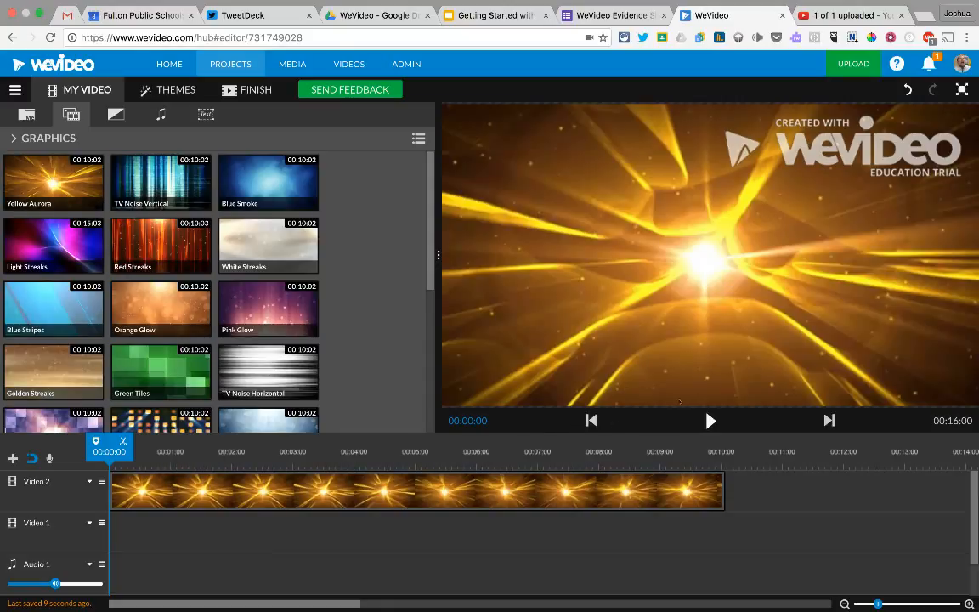
left_click(710, 420)
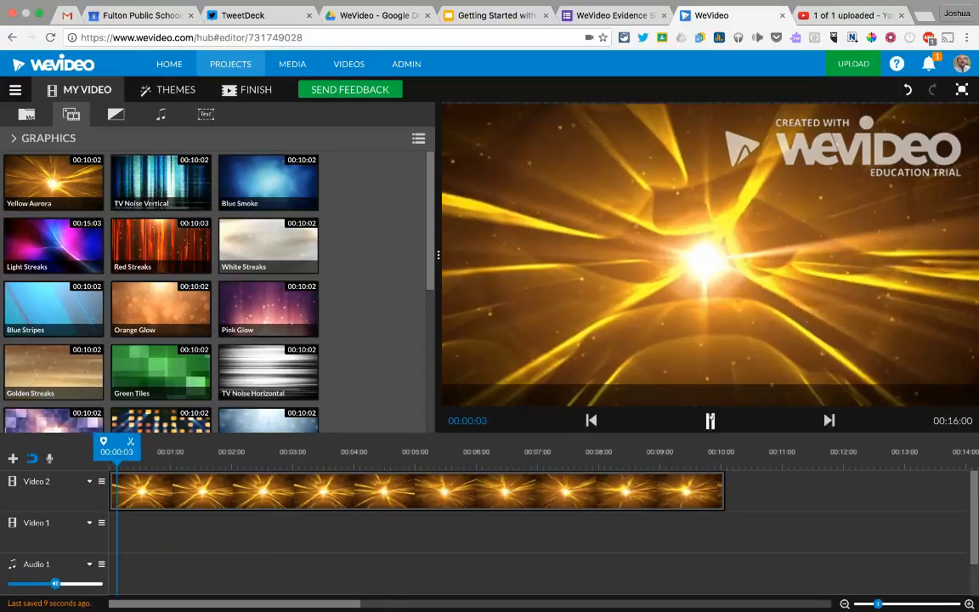
left_click(711, 420)
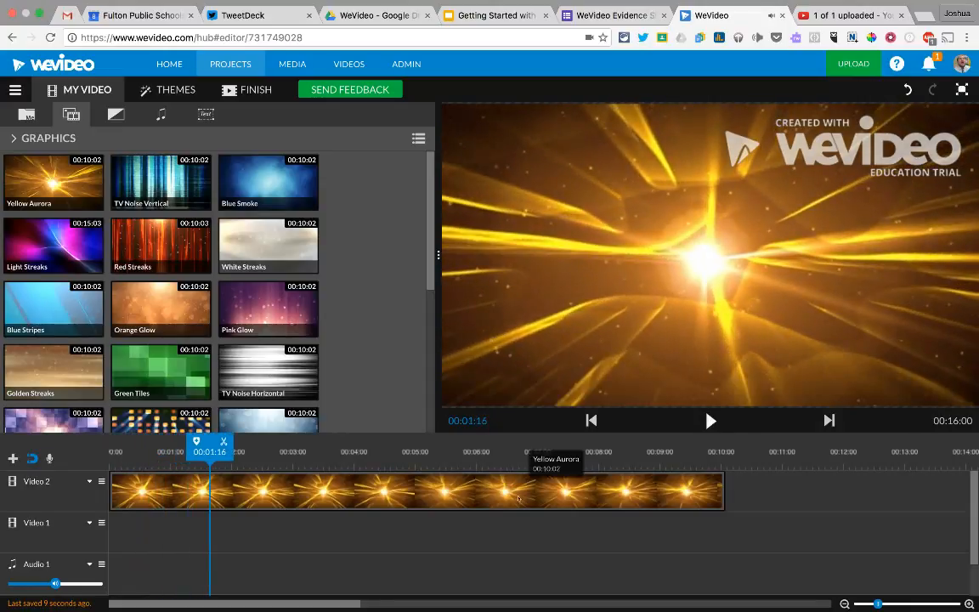
Step: Delete the Voiceover 1 track together with its content
scroll(535, 493, "down", 2)
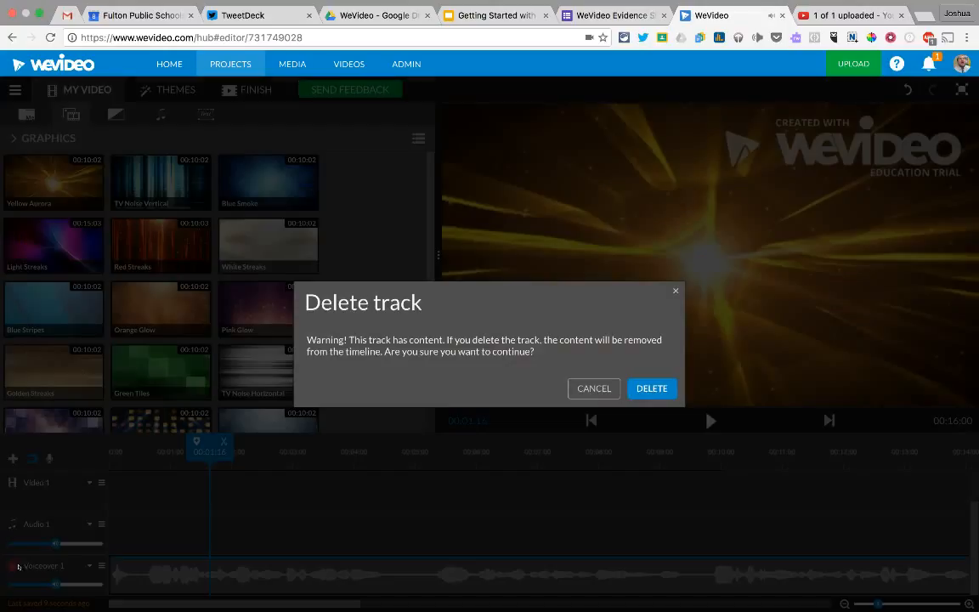
left_click(12, 565)
left_click(651, 389)
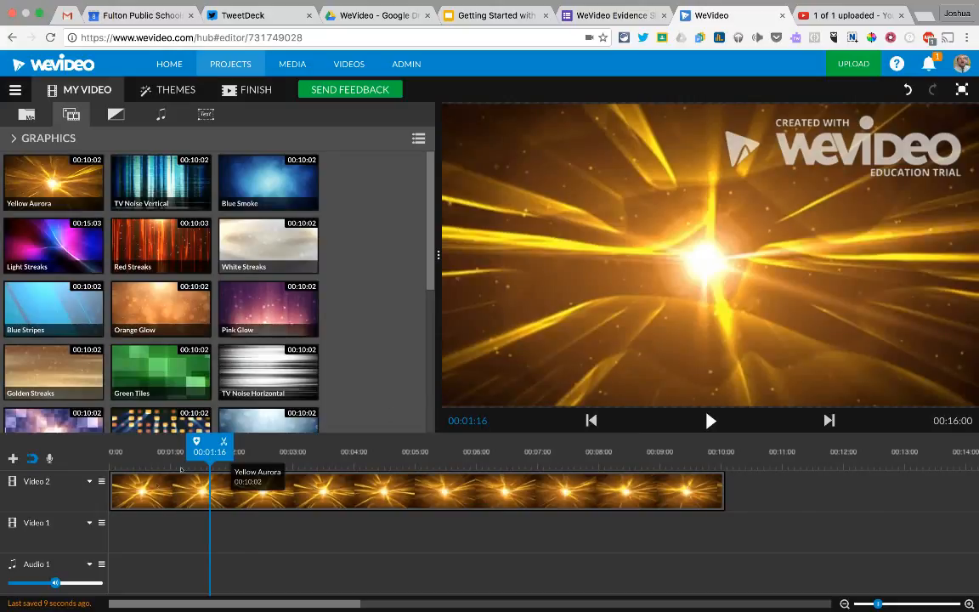
Step: Preview the Yellow Aurora clip without the voiceover and delete it from the Video 2 track
left_click(711, 420)
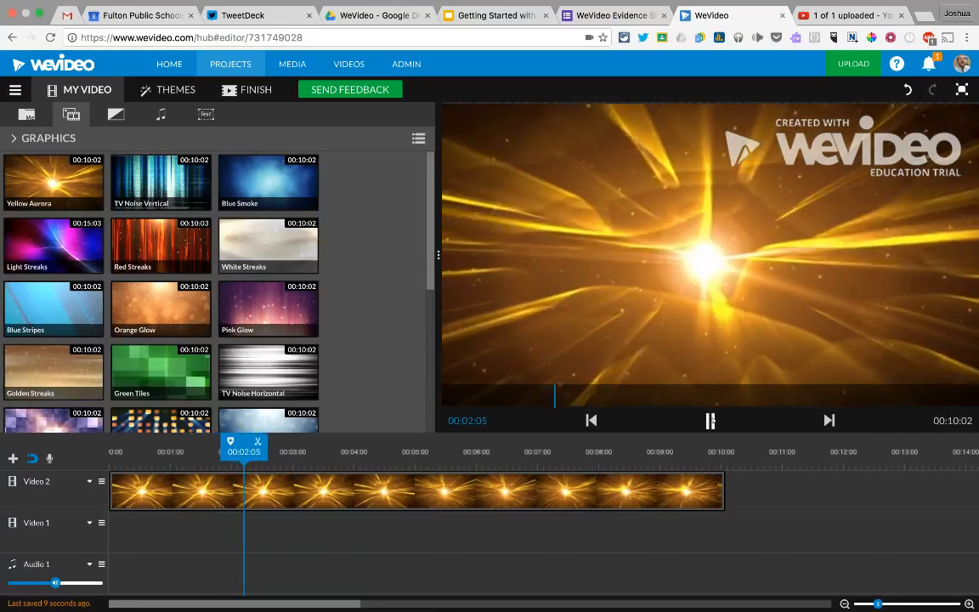
left_click(711, 419)
left_click(266, 492)
key("Delete")
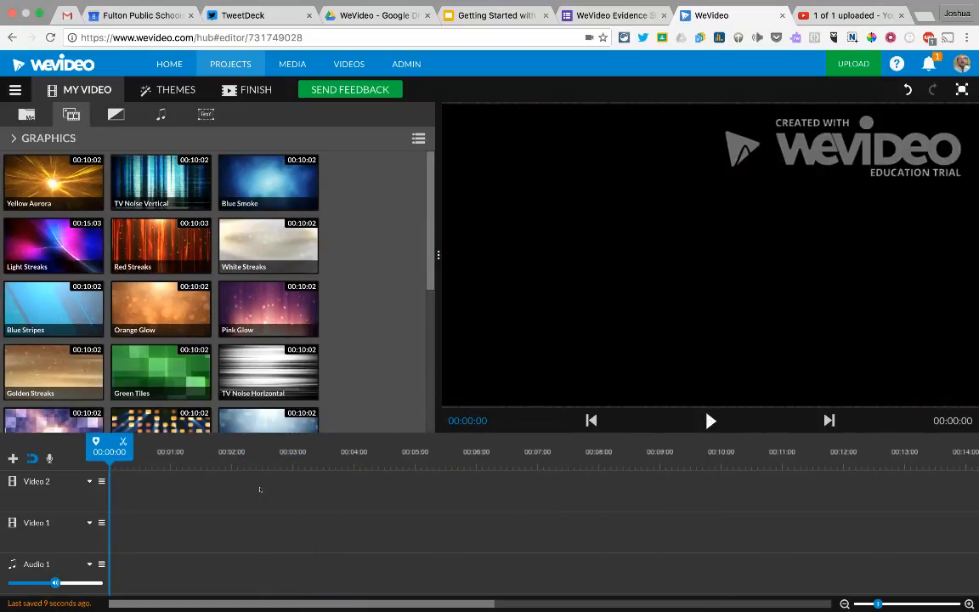
Step: Look through the transitions library and the audio library's Sound Effects and Premium Music folders
left_click(115, 114)
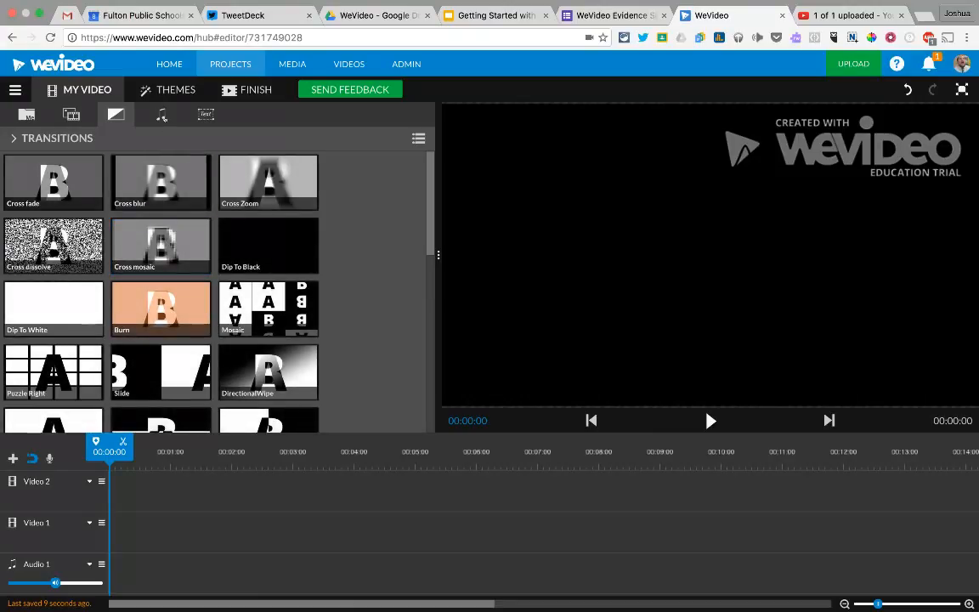
left_click(161, 116)
left_click(24, 138)
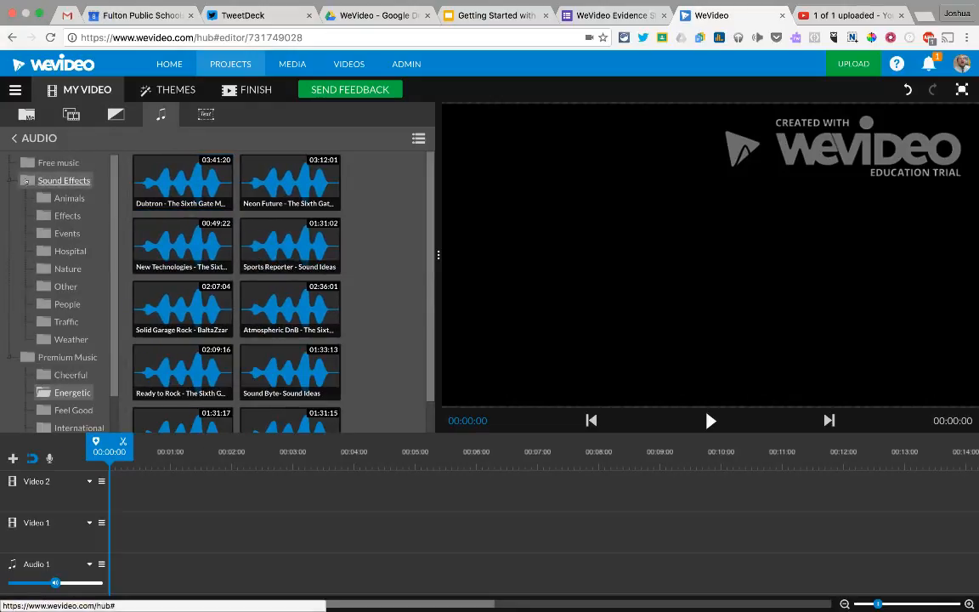
left_click(14, 181)
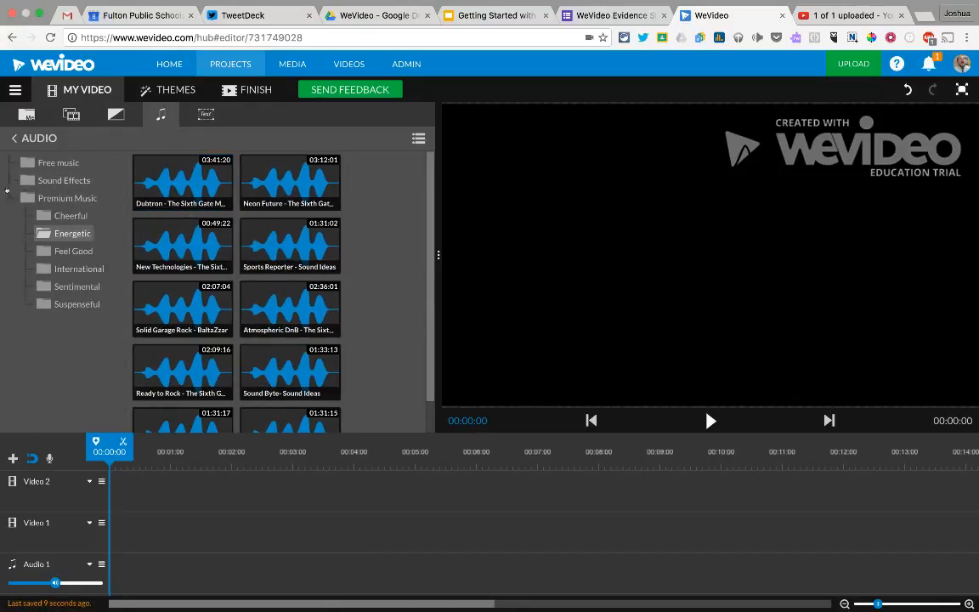
left_click(15, 198)
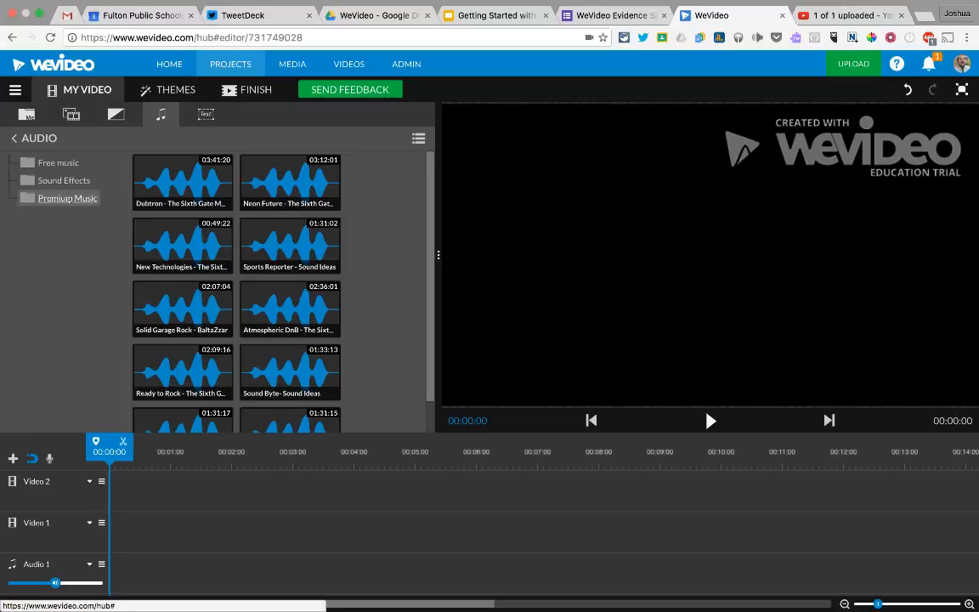
left_click(59, 198)
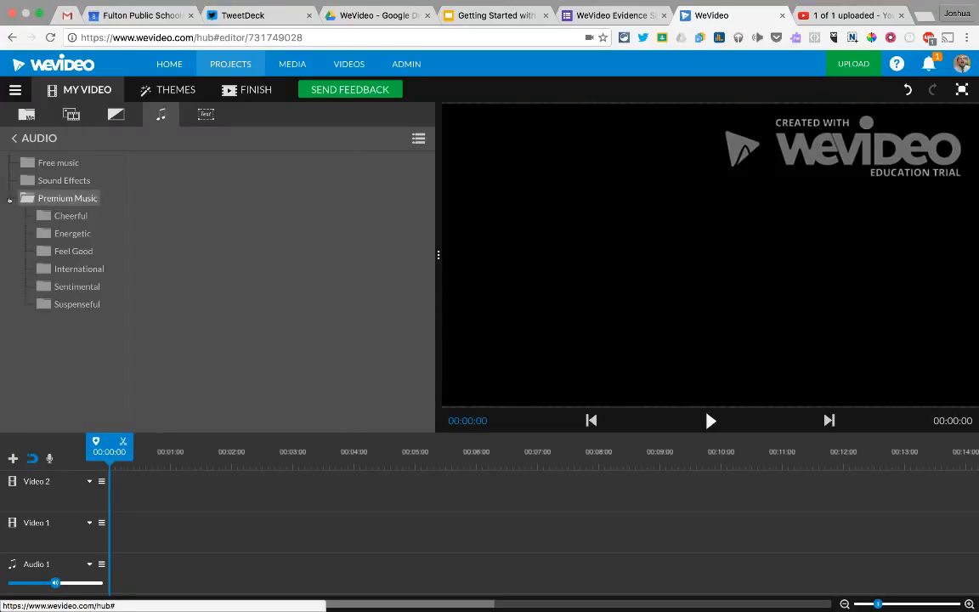
left_click(11, 199)
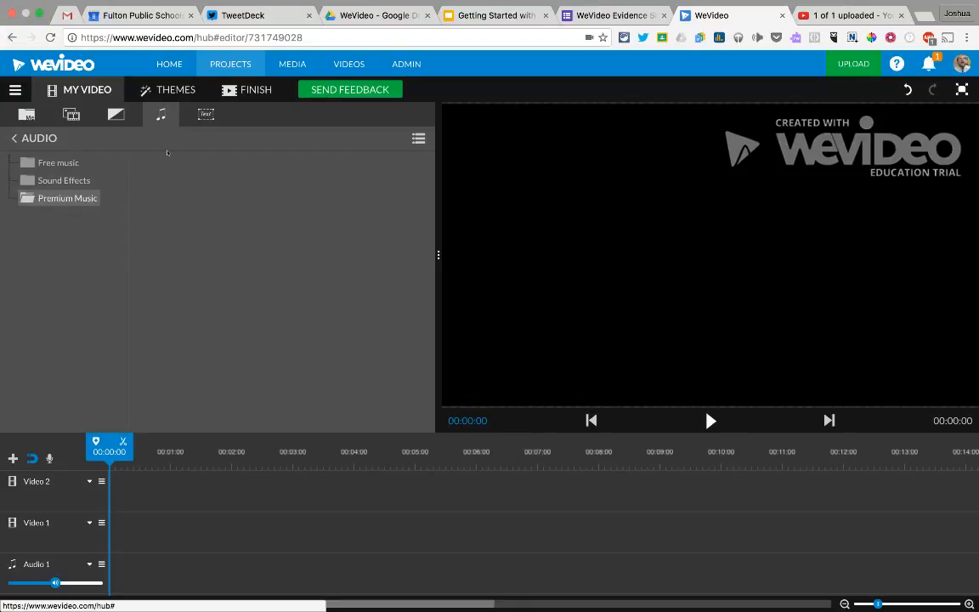
Step: Try out a Text graphic on the Video 2 track by opening its text properties, and remove the clip
left_click(207, 115)
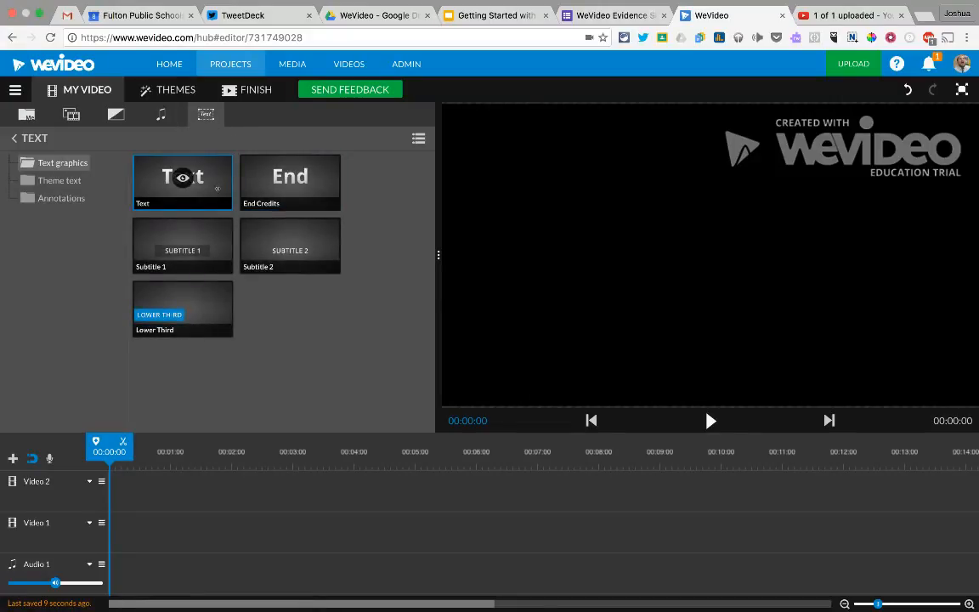
left_click_drag(215, 182, 170, 488)
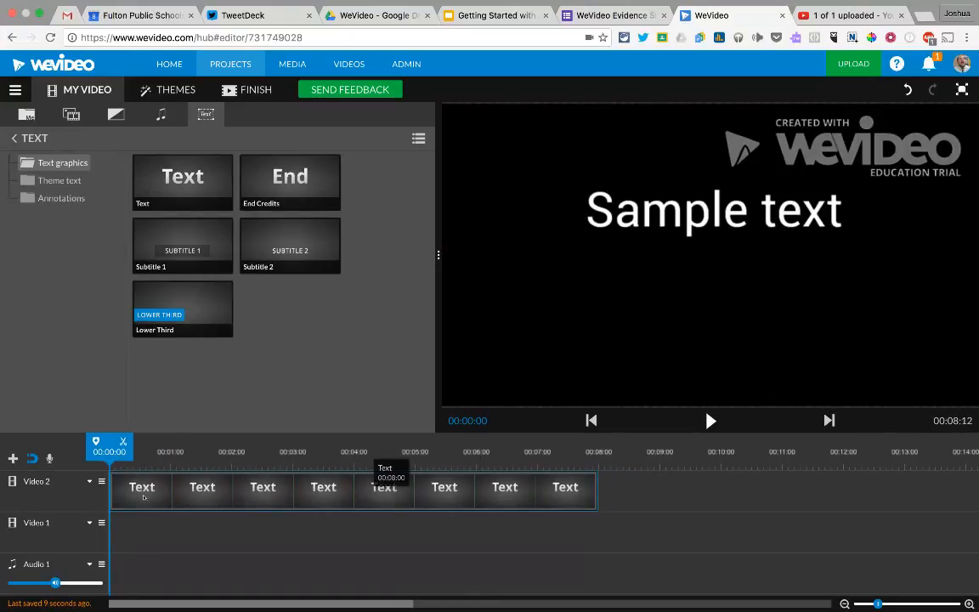
left_click(192, 495)
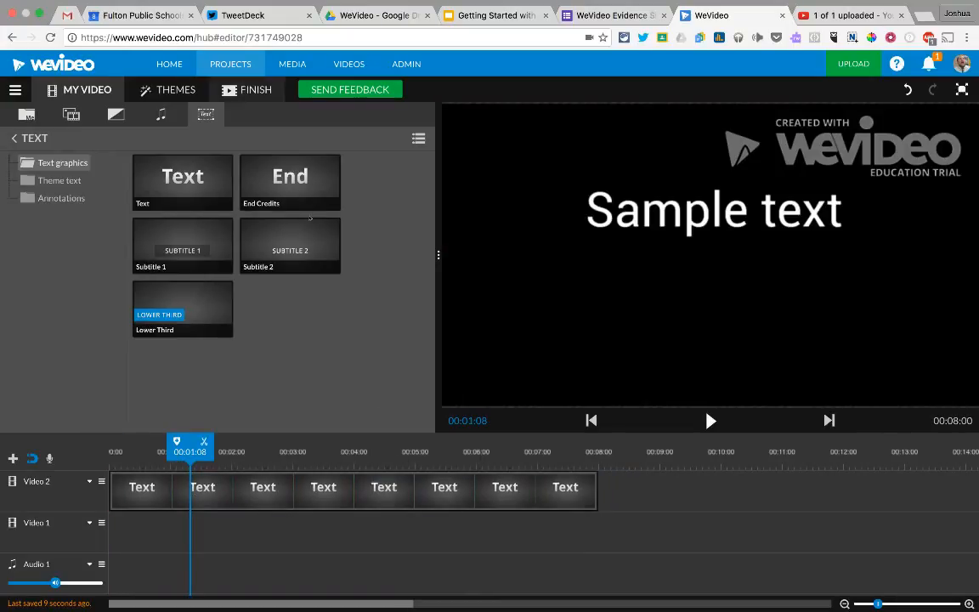
left_click(366, 489)
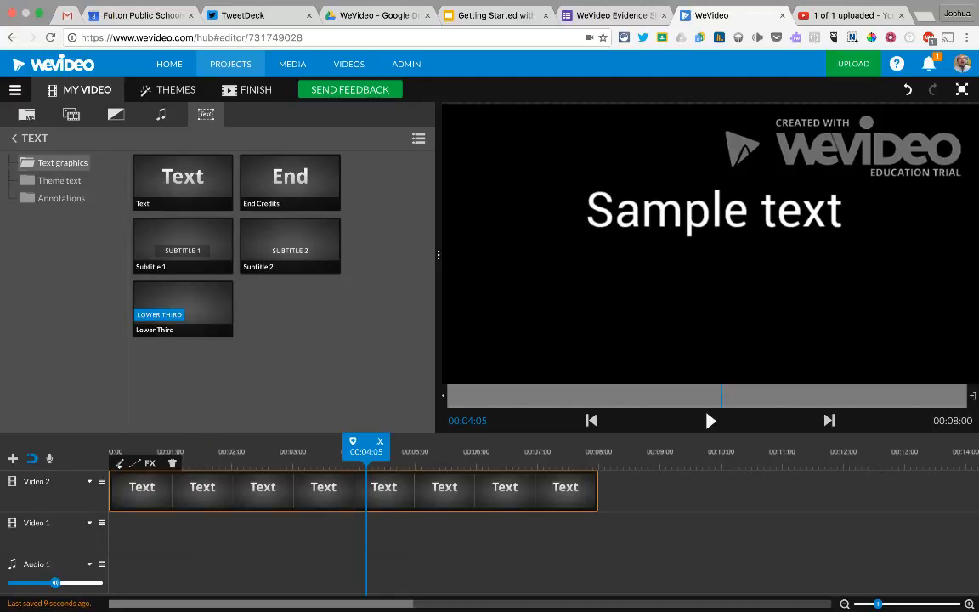
left_click(119, 464)
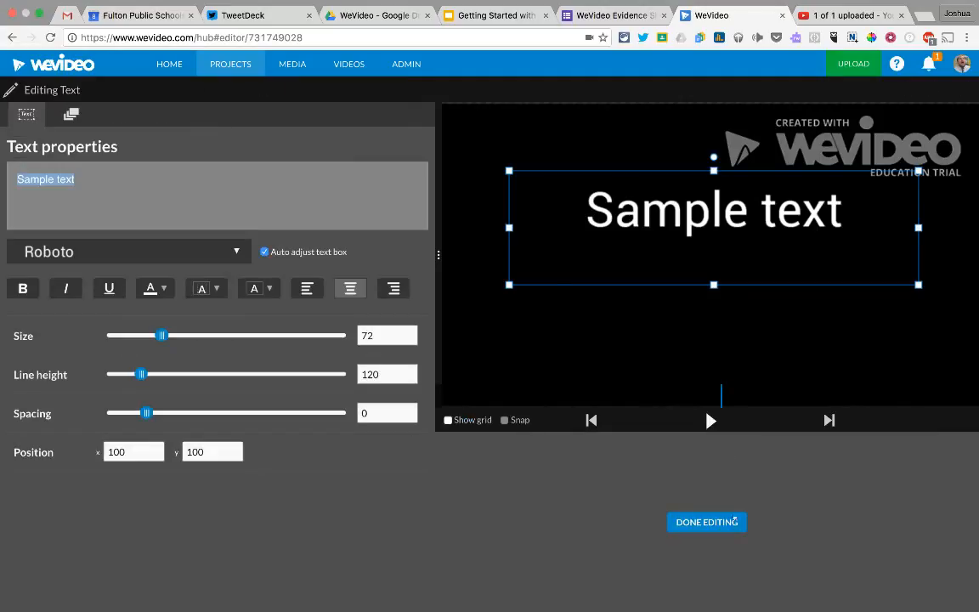
left_click(707, 522)
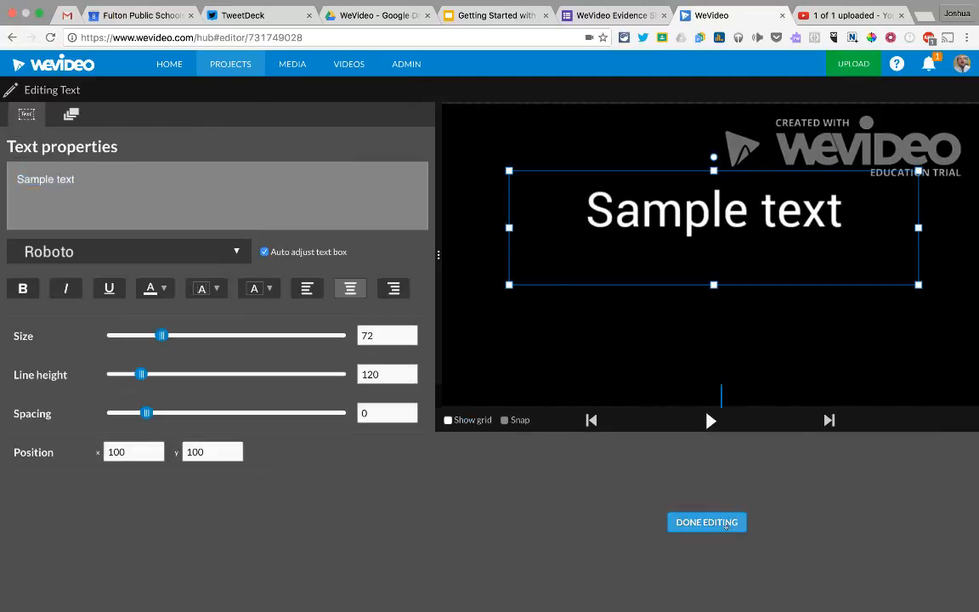
left_click_drag(505, 486, 791, 270)
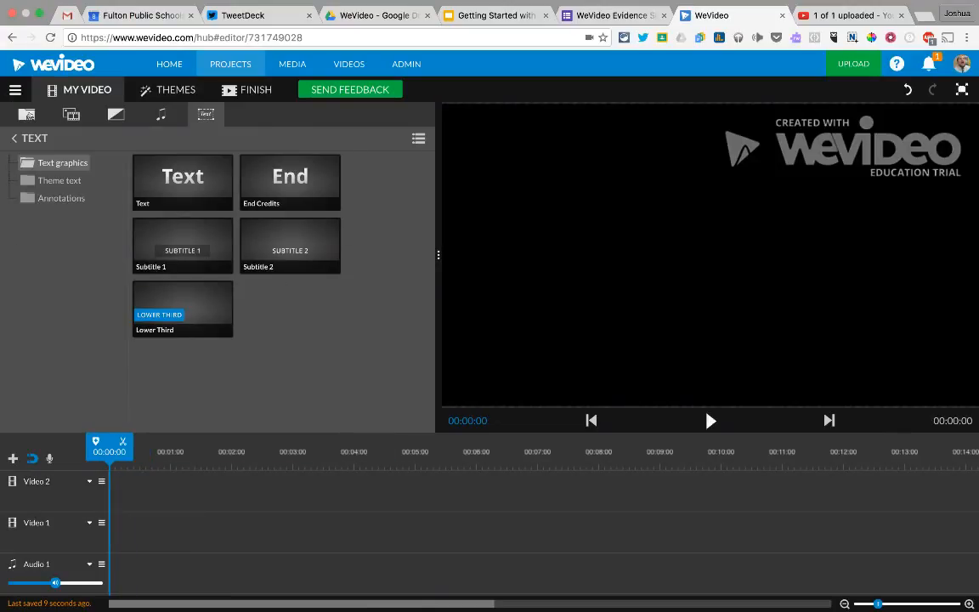
Step: Add a Text graphic at the start of the Video 2 track
left_click(27, 114)
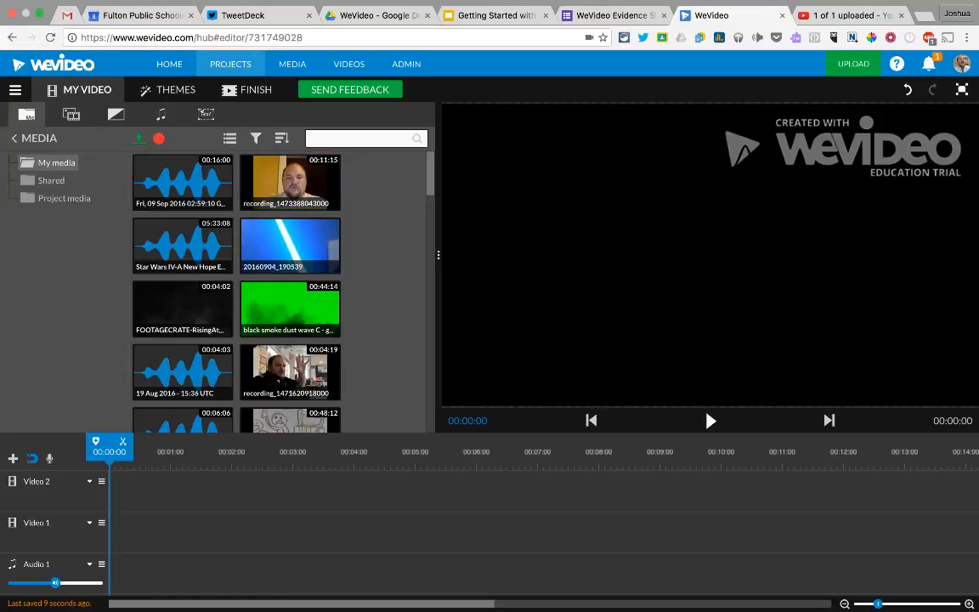
left_click(206, 113)
left_click_drag(184, 178, 395, 516)
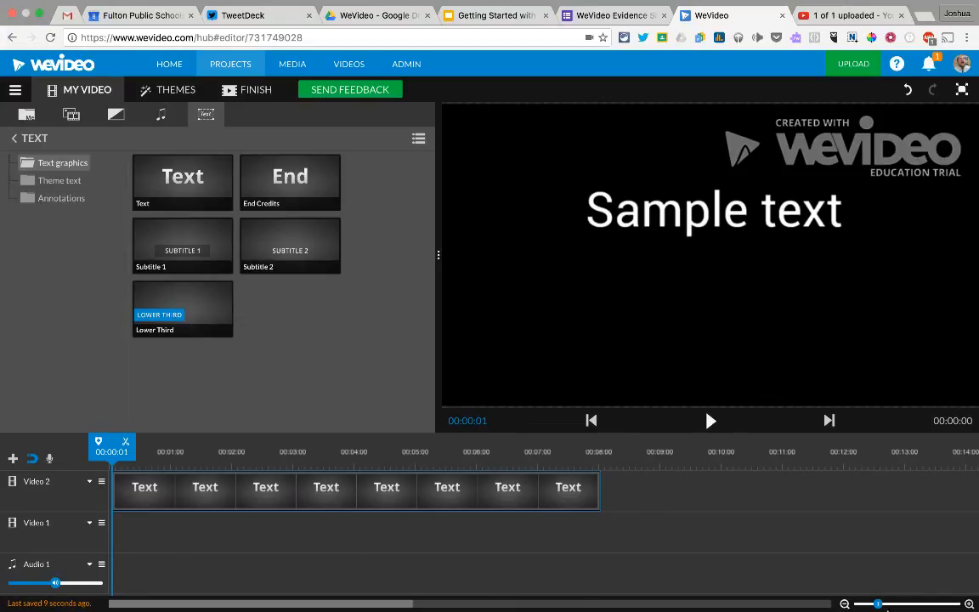
Step: Split the Text clip on the Video 2 track at 00:05:05 and delete the part after the cut
left_click_drag(878, 603, 863, 603)
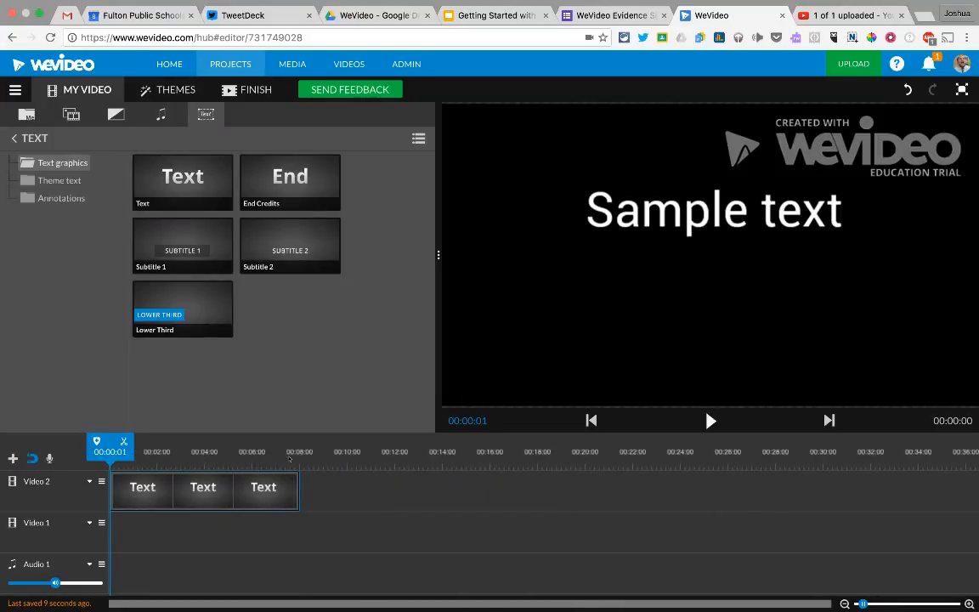
left_click(884, 605)
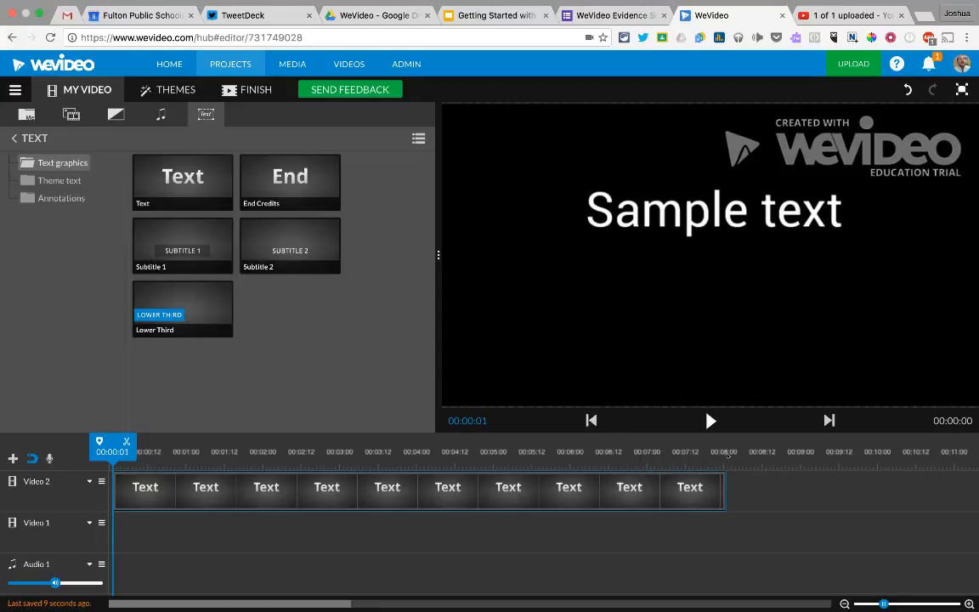
left_click(869, 605)
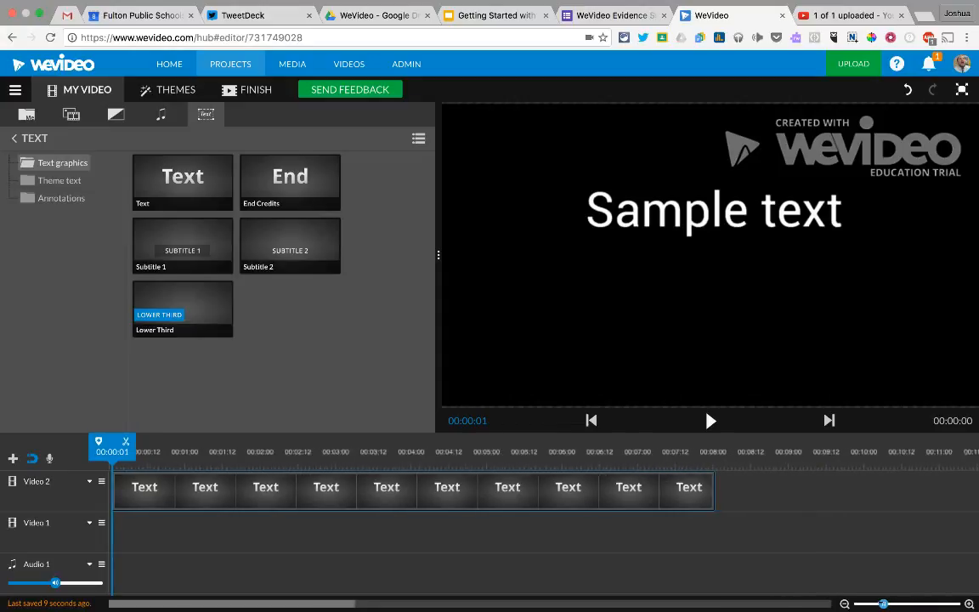
left_click_drag(869, 605, 861, 605)
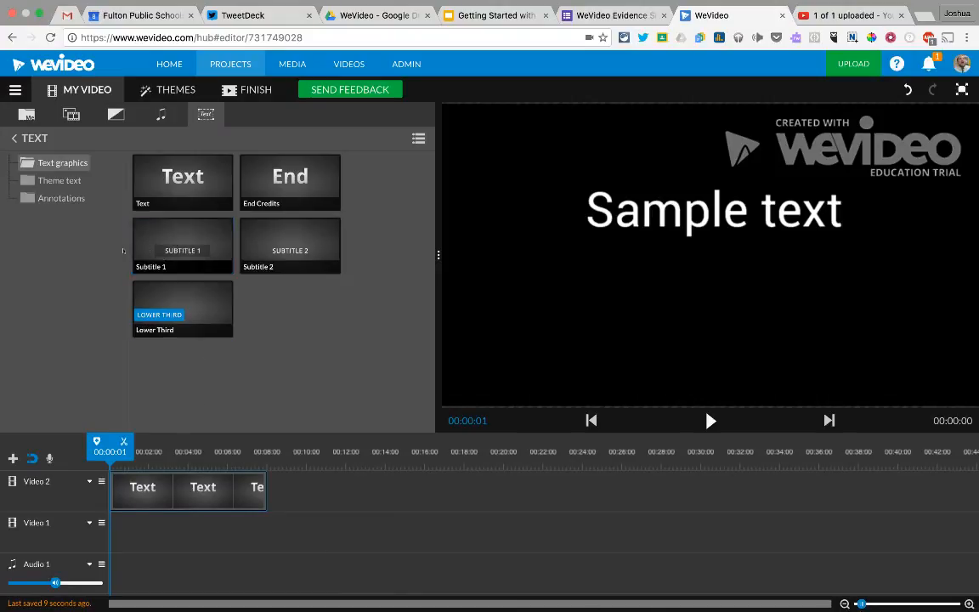
left_click(173, 505)
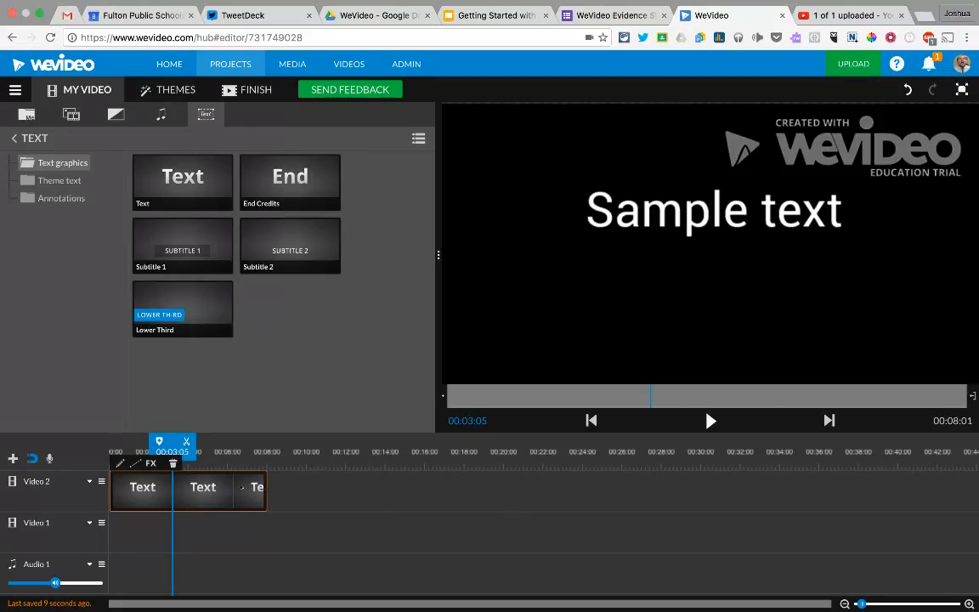
left_click_drag(172, 444, 259, 443)
mouse_move(263, 487)
left_mouse_down()
mouse_move(197, 487)
mouse_move(266, 486)
left_mouse_up()
left_click_drag(266, 442, 212, 442)
left_click(226, 442)
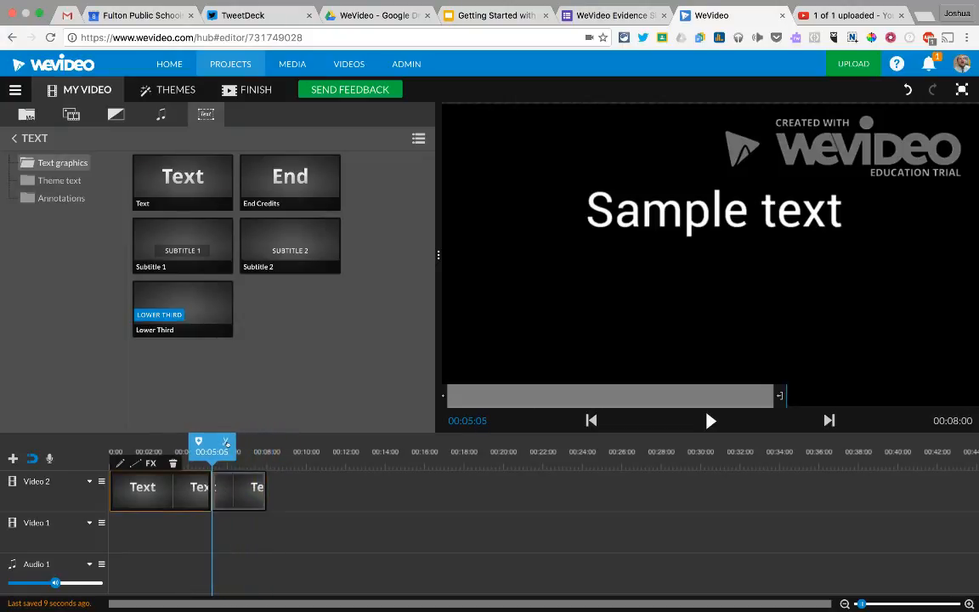
left_click(251, 493)
key("Delete")
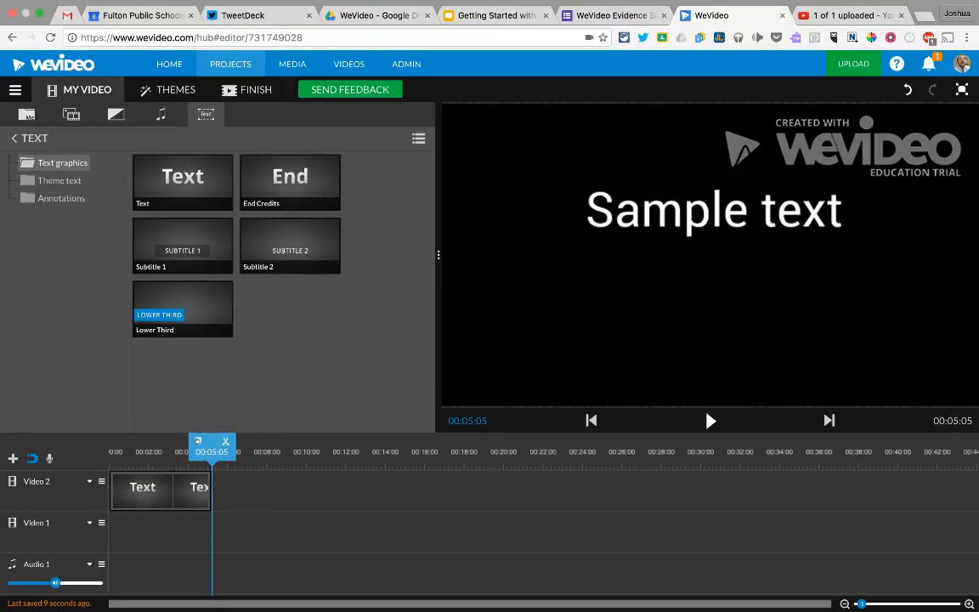
Step: Open the marker settings at 00:05:05 and close them without adding a marker
left_click(198, 441)
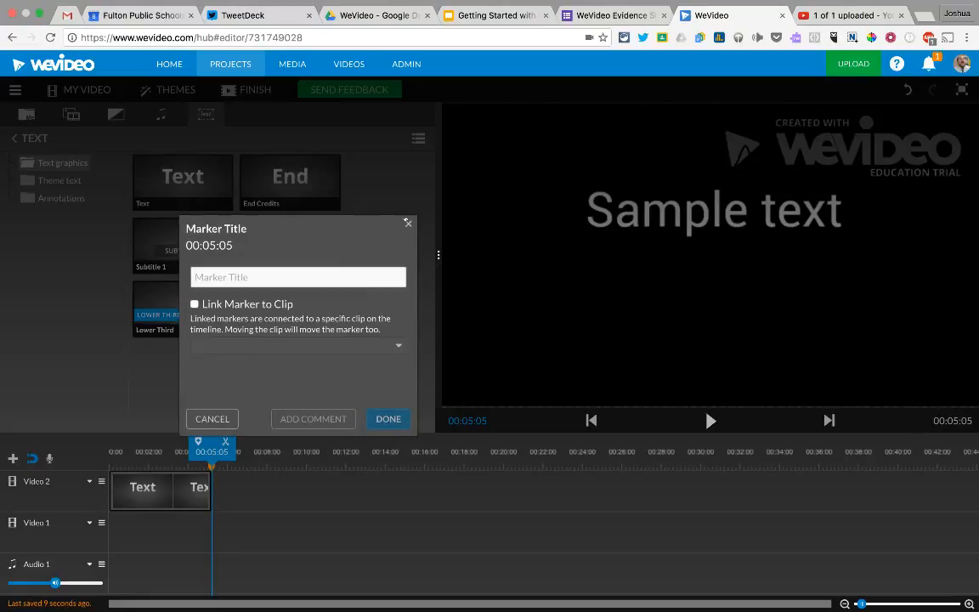
left_click(407, 222)
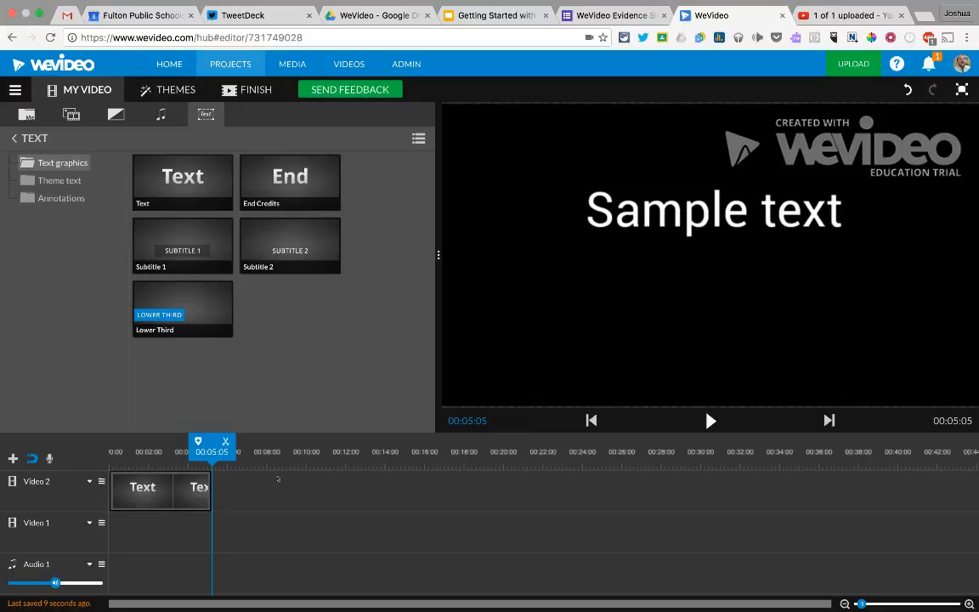
Step: Replace the sample text of the Text clip with "The Greatest Film Ever Made"
left_click(148, 493)
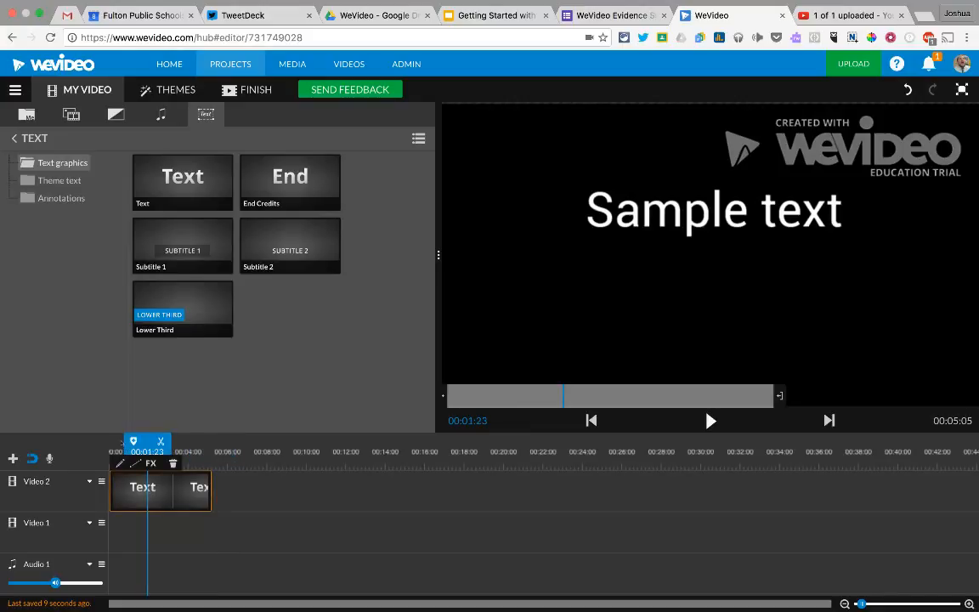
left_click(120, 463)
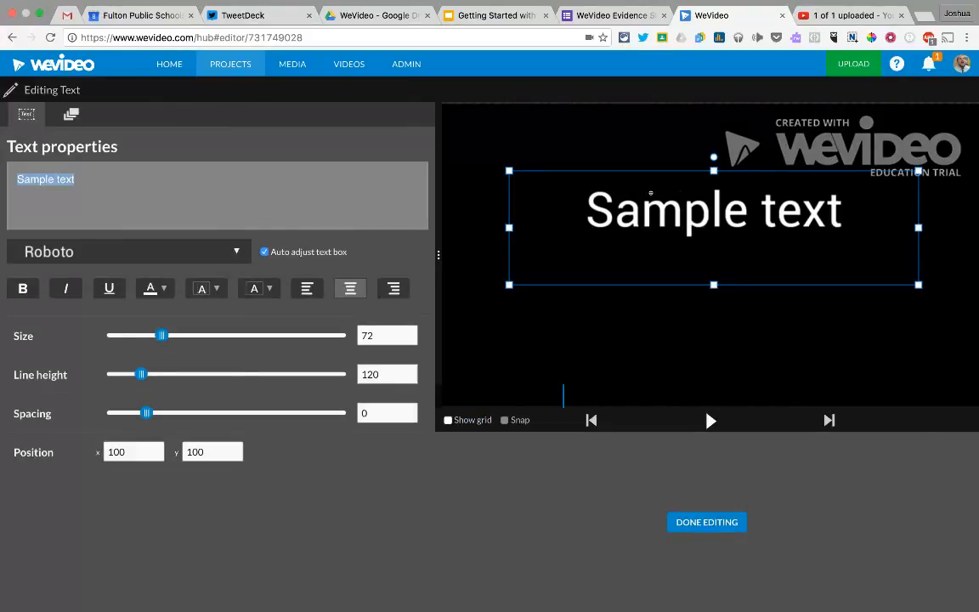
type("The Greates")
key("BackSpace")
type("atest Film")
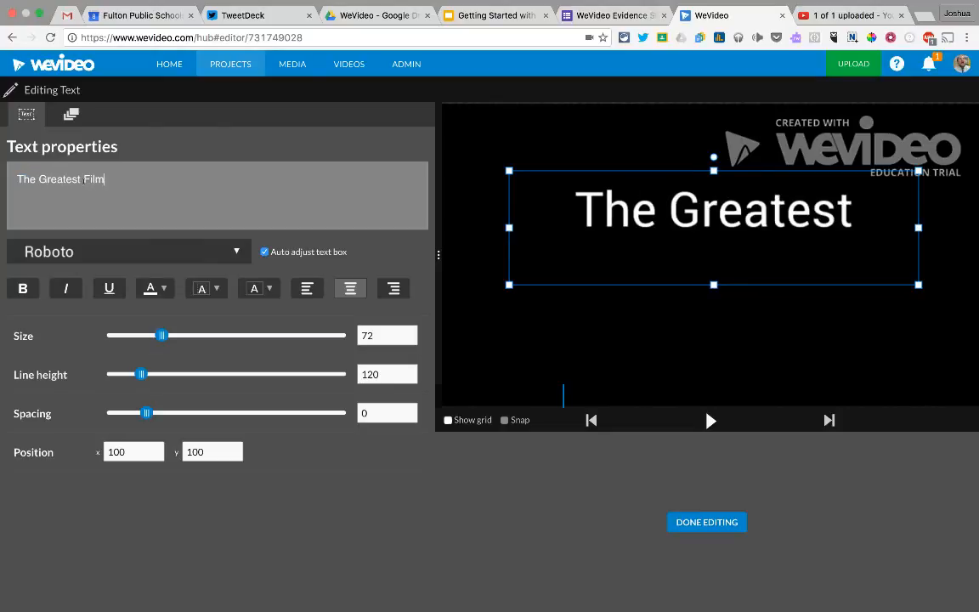
type(" EveryMa")
key("BackSpace")
key("BackSpace")
key("BackSpace")
type("Made")
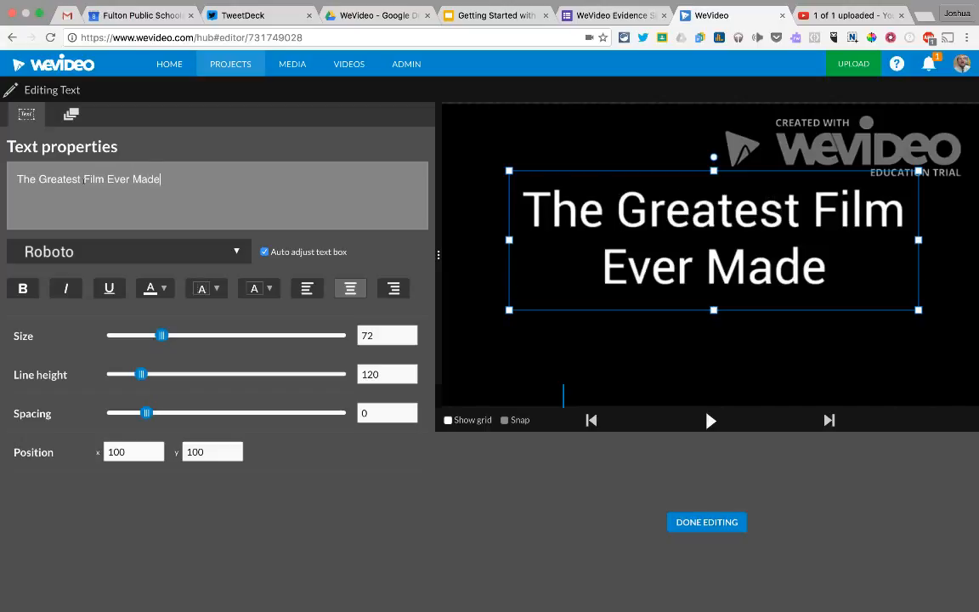
Step: Try the Bearpaw font on the title and settle on the Bangers font
left_click(238, 252)
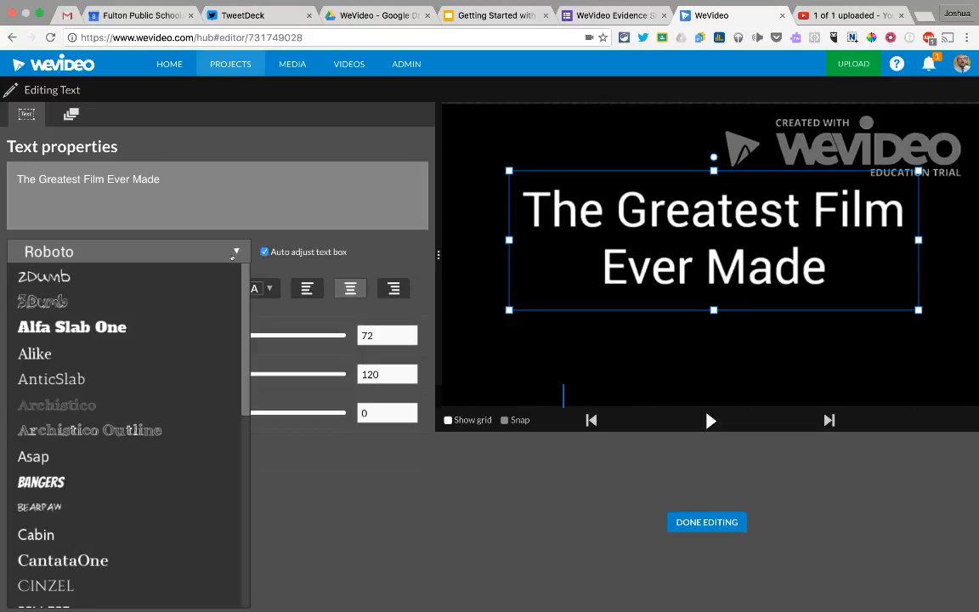
left_click(28, 498)
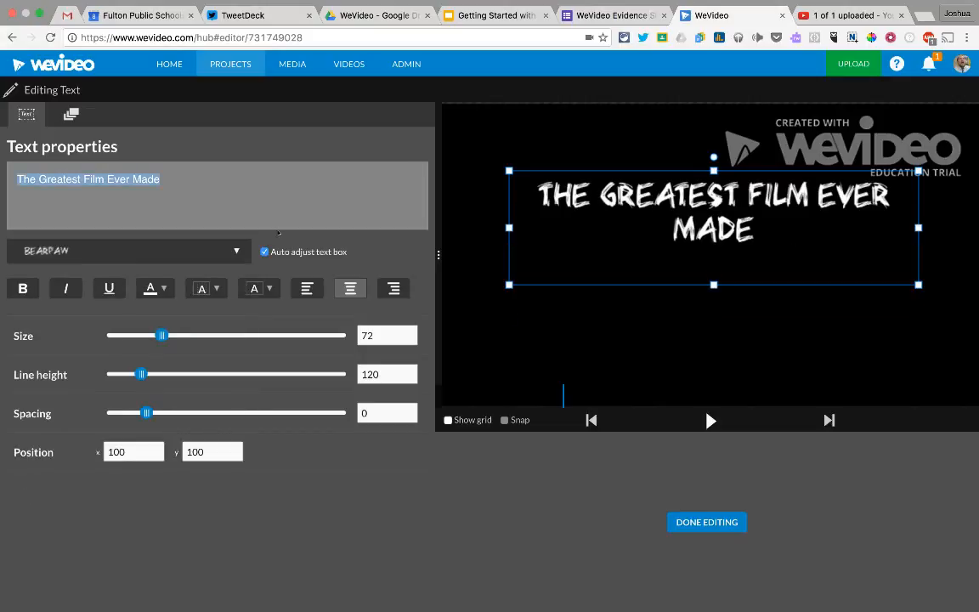
left_click(127, 251)
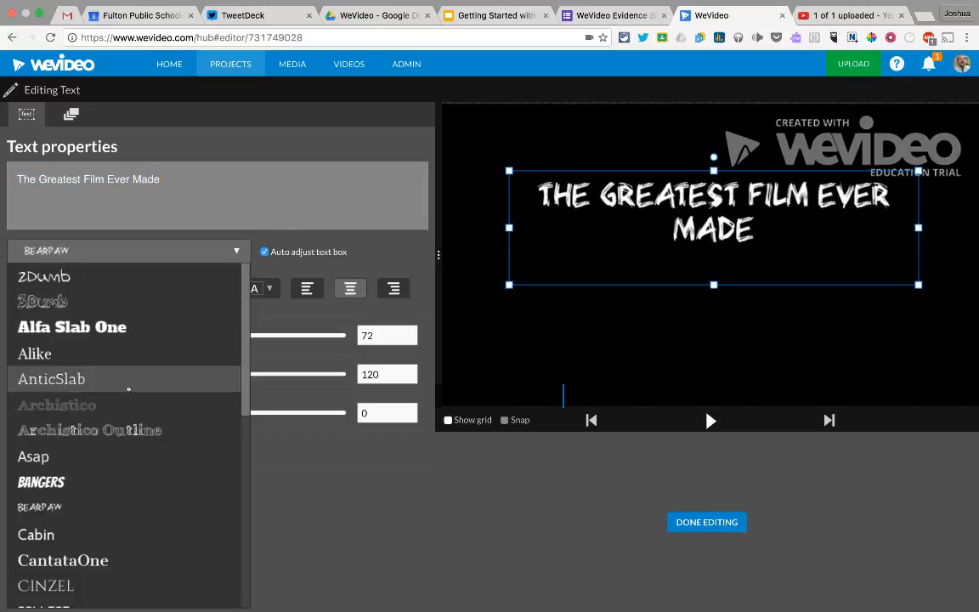
left_click(51, 482)
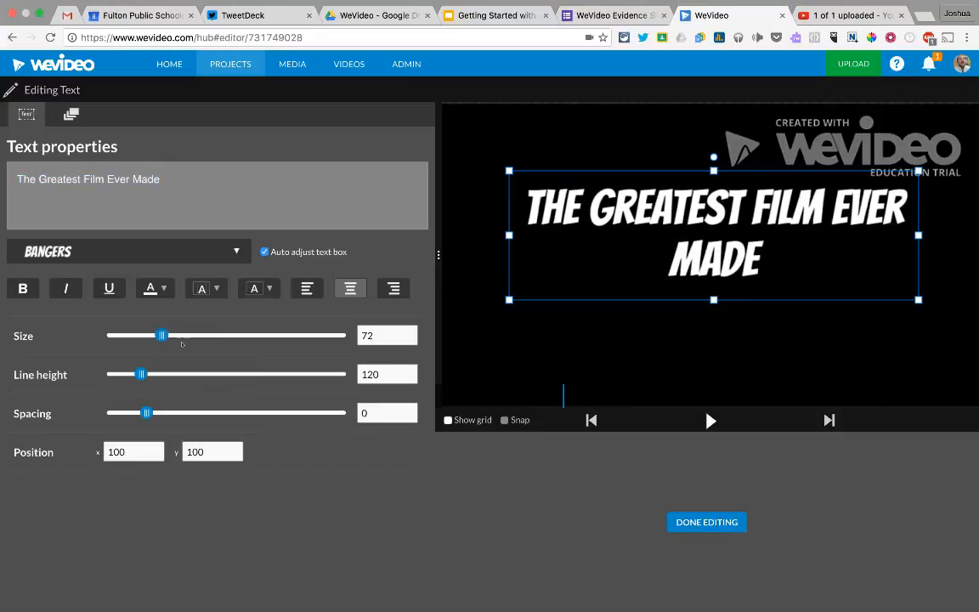
Step: Set the title's size to 90 and enlarge its text box on all sides but the left, with its Y position at 42
mouse_move(162, 335)
left_mouse_down()
mouse_move(204, 335)
mouse_move(177, 335)
left_mouse_up()
left_click_drag(714, 285, 715, 381)
left_click_drag(919, 171, 961, 132)
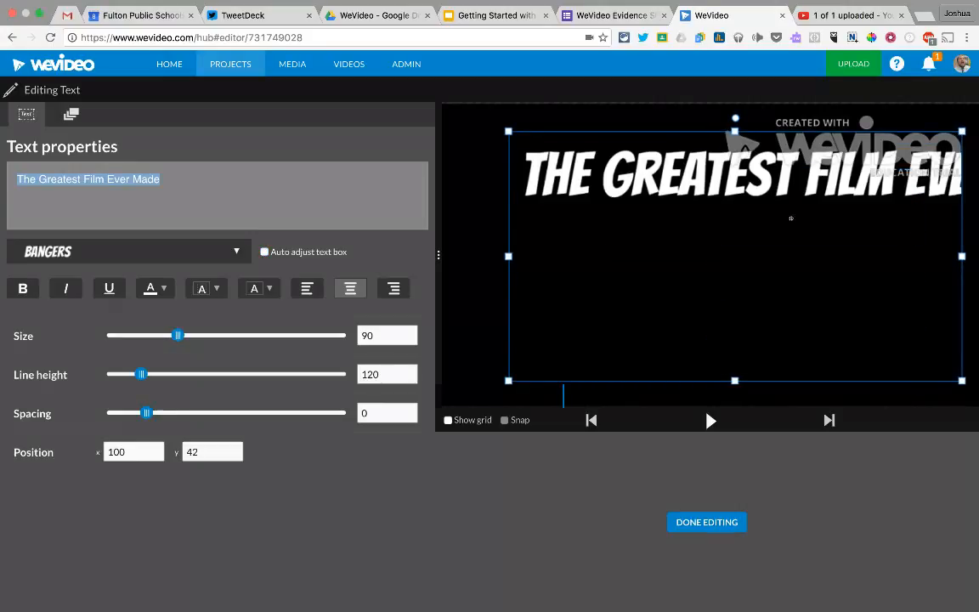
Step: Break the title onto two lines after "The Greatest Film"
left_click(127, 183)
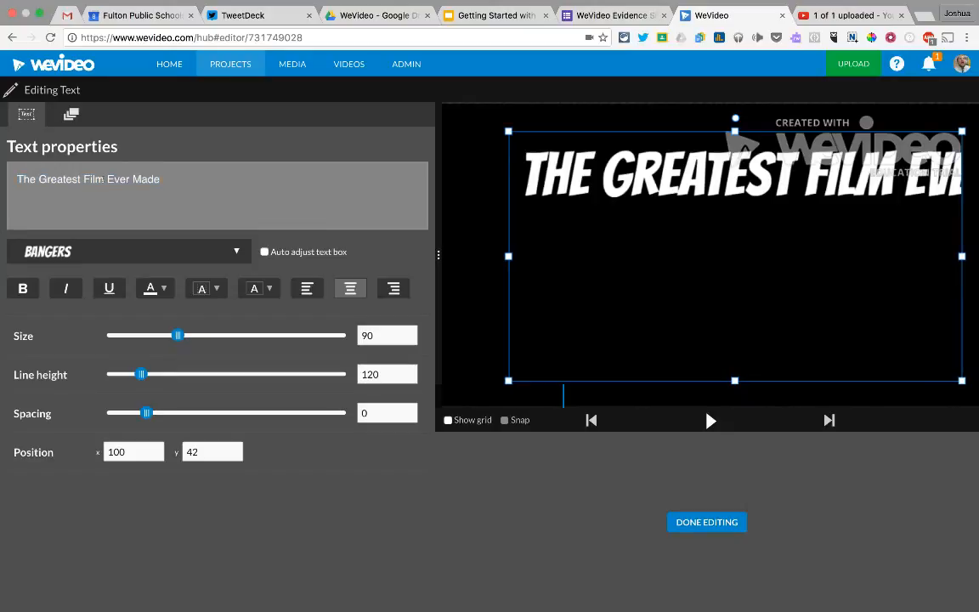
key("Return")
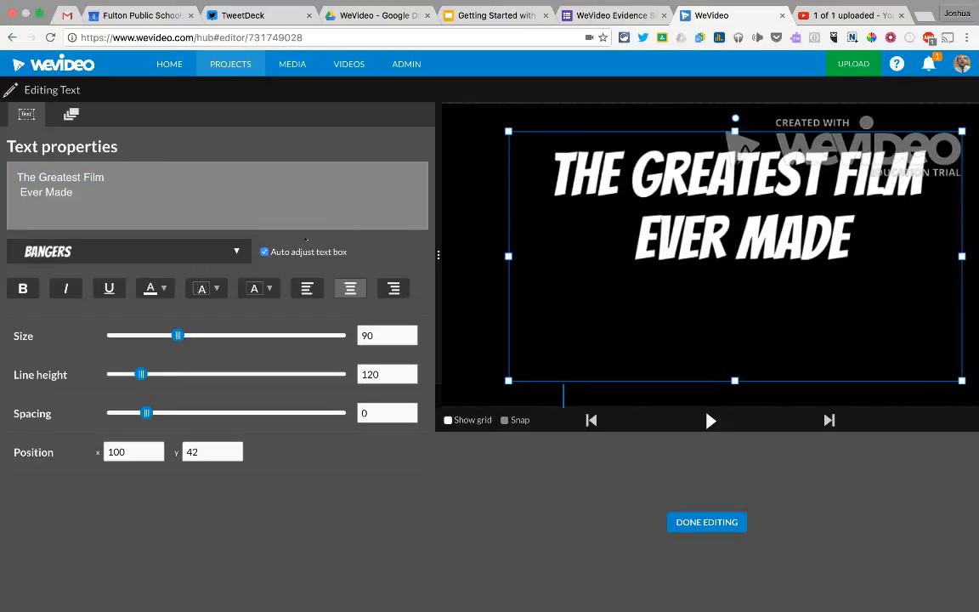
Step: Give the title text a bright green rgb(0, 255, 0) background highlight
left_click(207, 288)
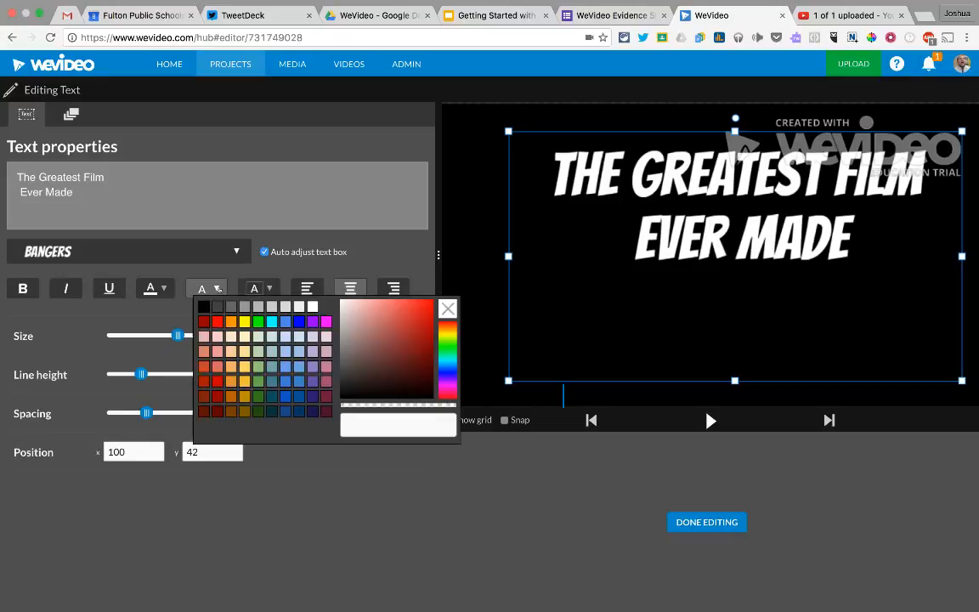
left_click(258, 321)
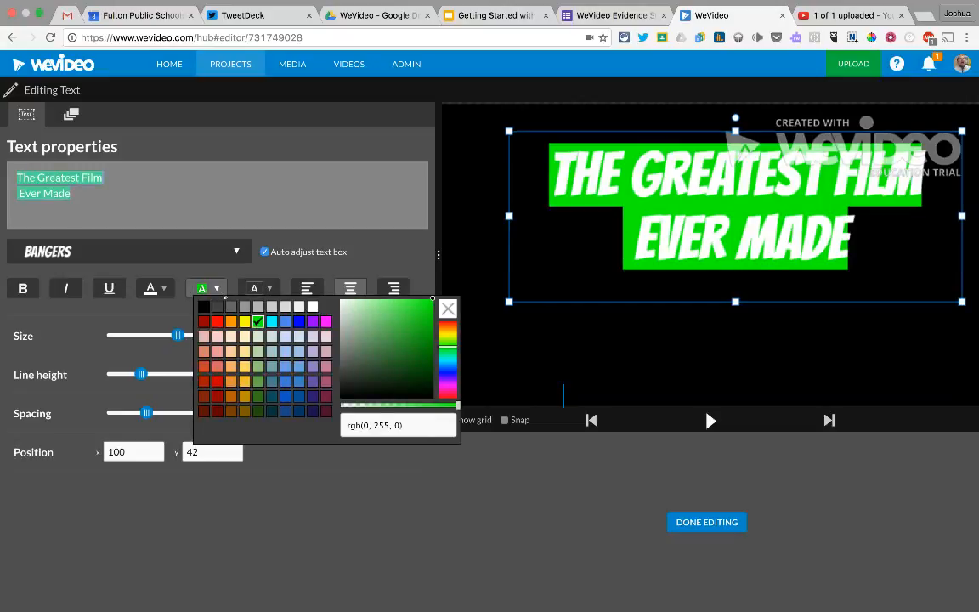
left_click(481, 486)
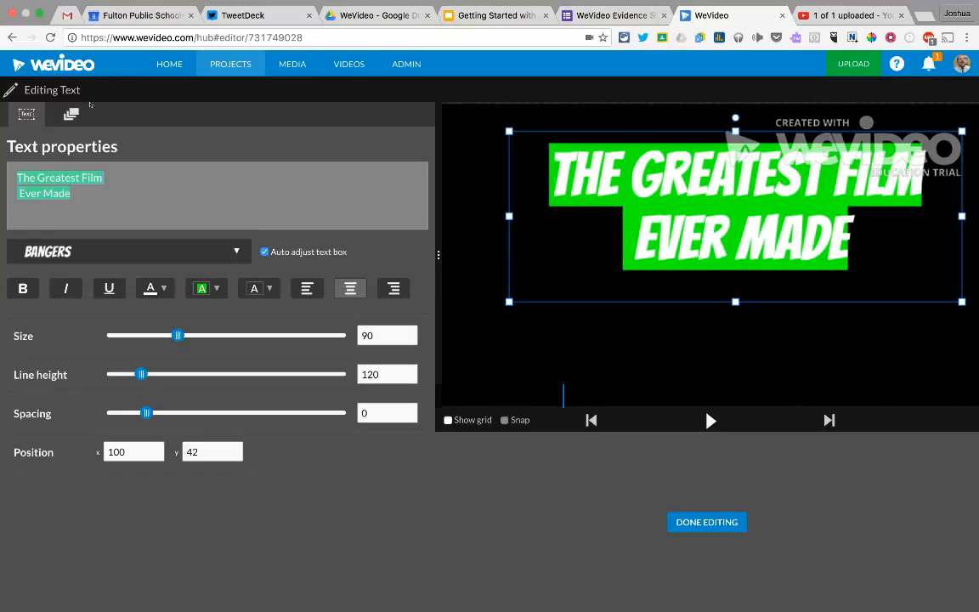
Step: Animate the title with a start scale of 0.96 and Fade In/Out enabled, preview it and finish editing the text
left_click(71, 113)
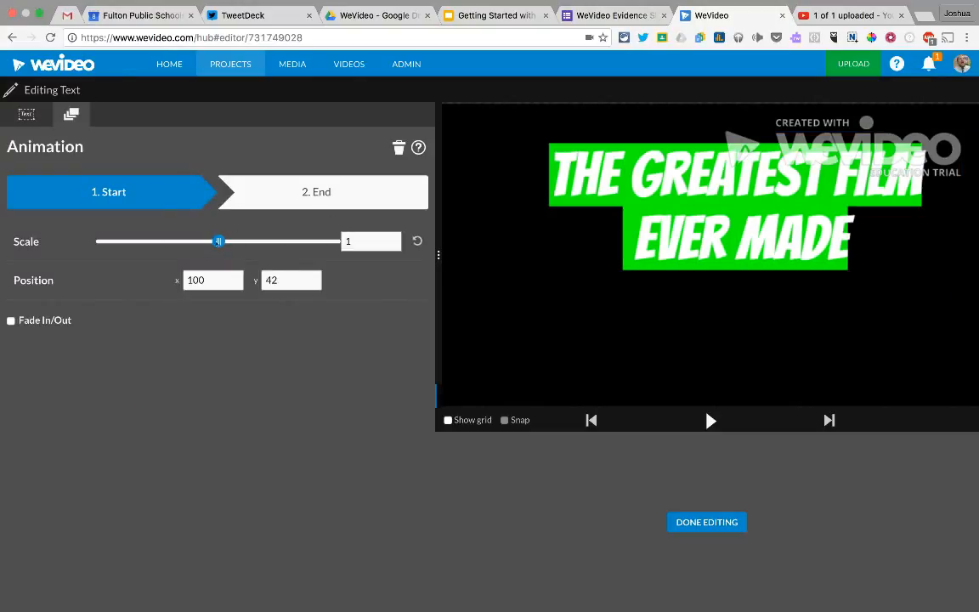
mouse_move(219, 242)
left_mouse_down()
mouse_move(227, 242)
mouse_move(192, 241)
mouse_move(214, 237)
left_mouse_up()
left_click(10, 322)
left_click(710, 419)
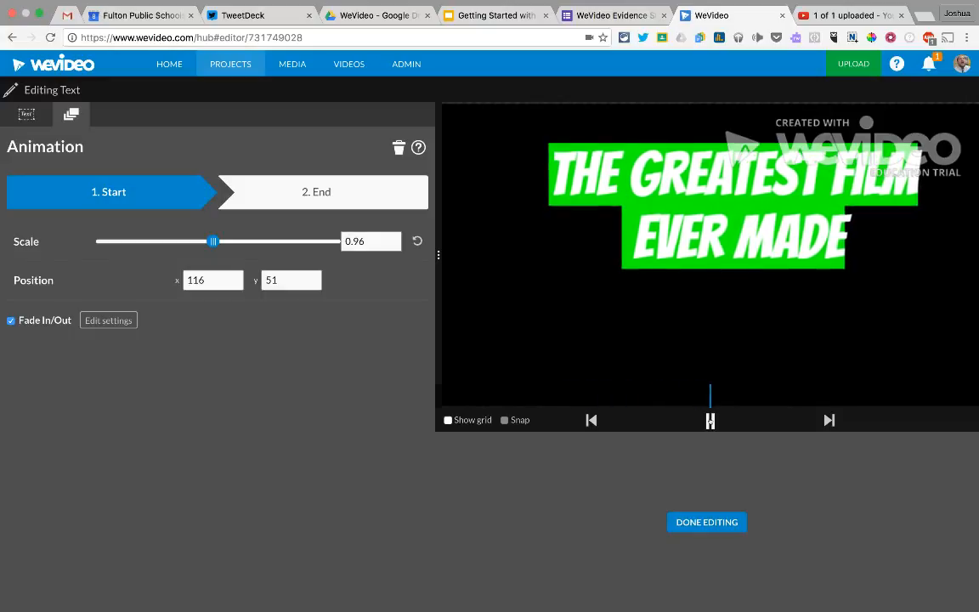
left_click(708, 523)
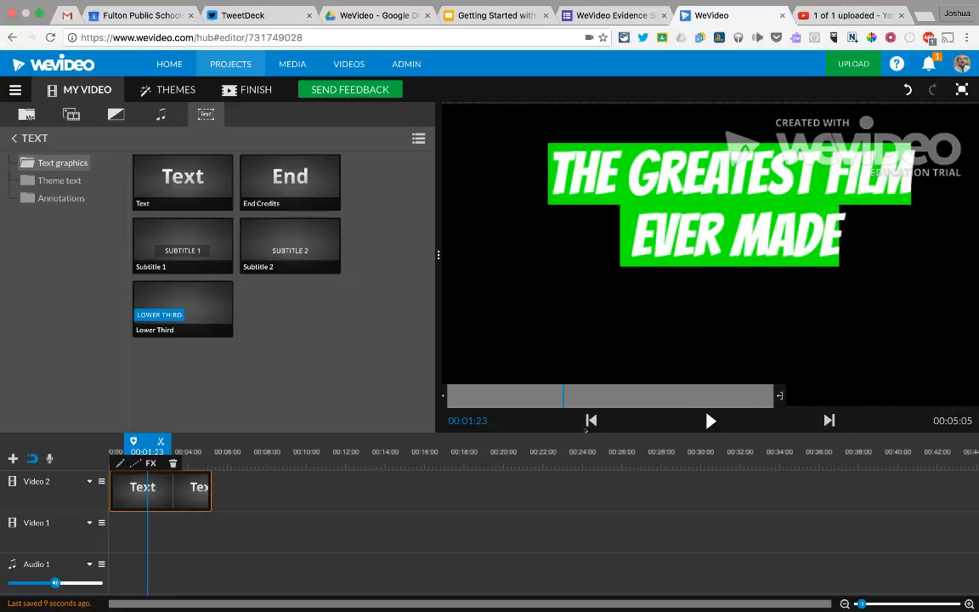
left_click(27, 115)
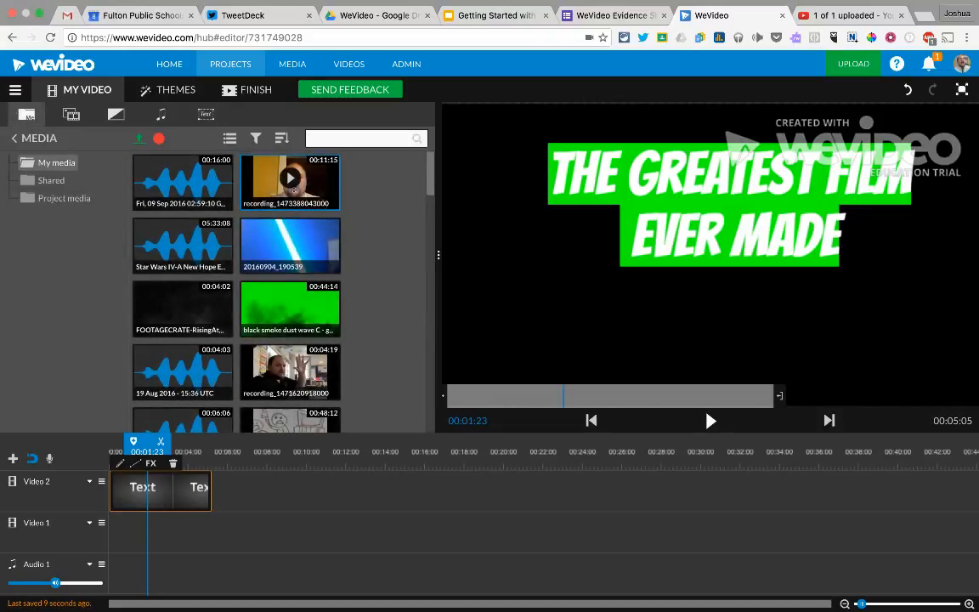
left_click_drag(311, 185, 228, 502)
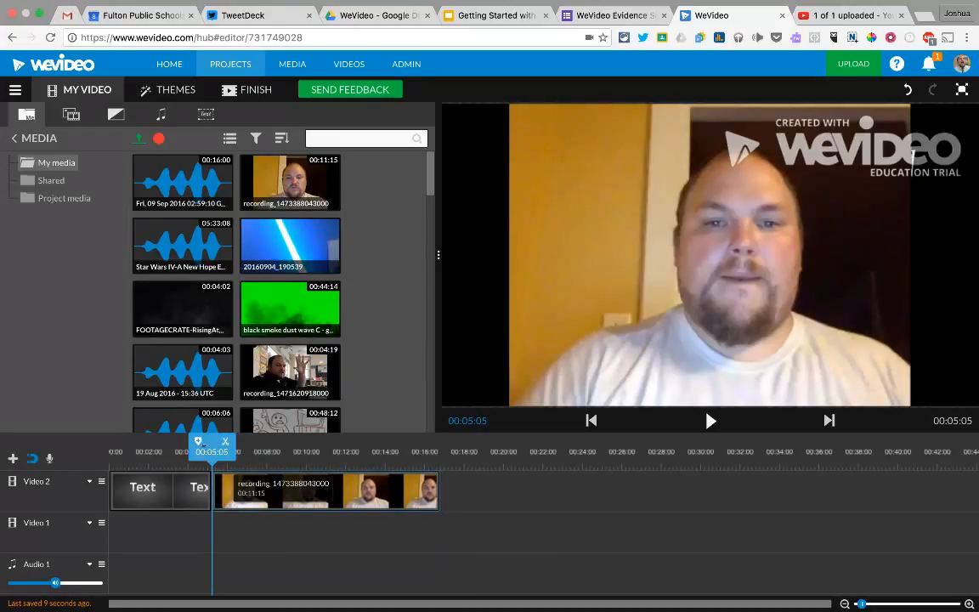
left_click_drag(212, 443, 385, 448)
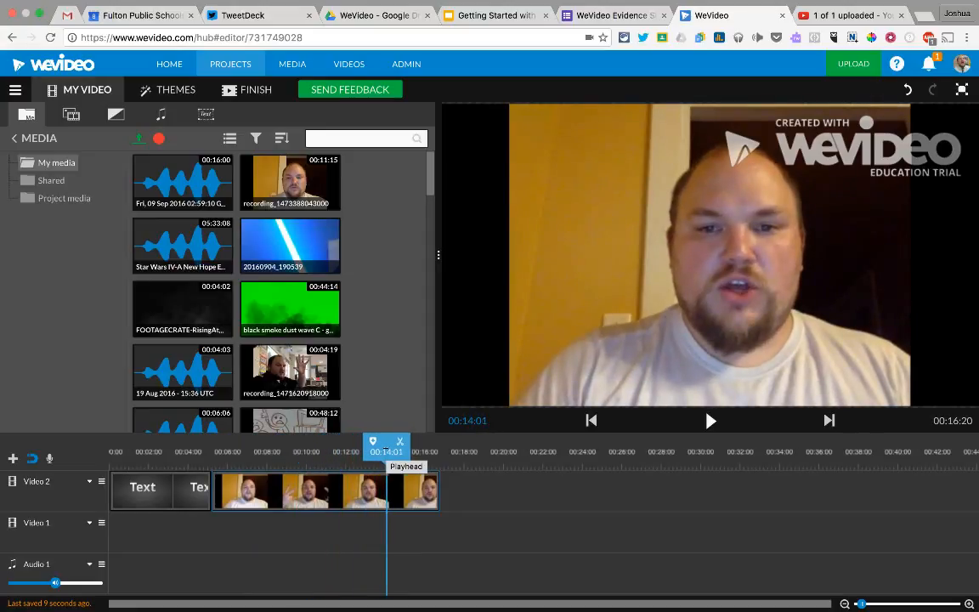
left_click(398, 442)
left_click(411, 486)
key("Delete")
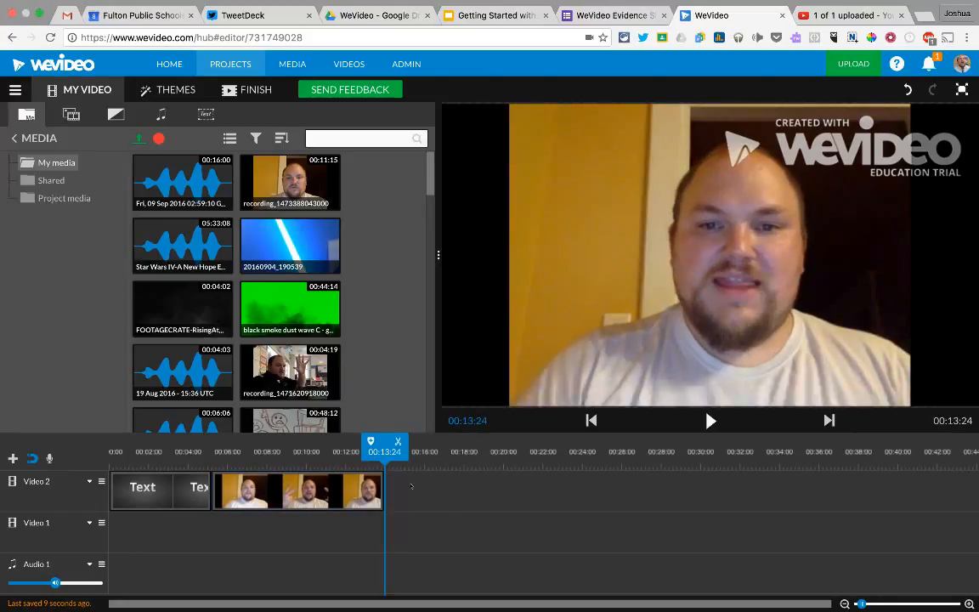
Step: Lower the starting points of the recording clip's video and audio fade lines about halfway so both ramp up across its length
left_click(317, 491)
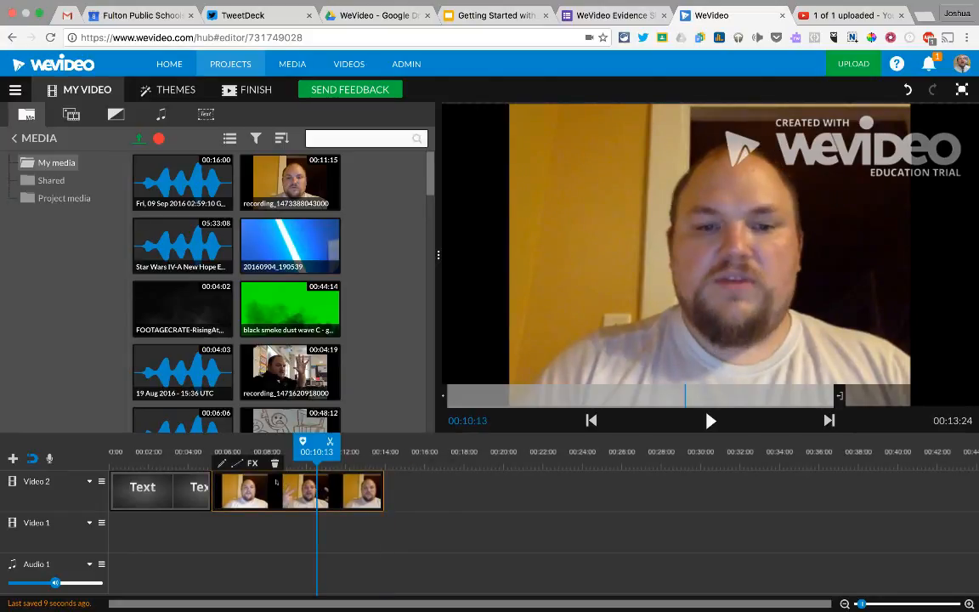
left_click(237, 463)
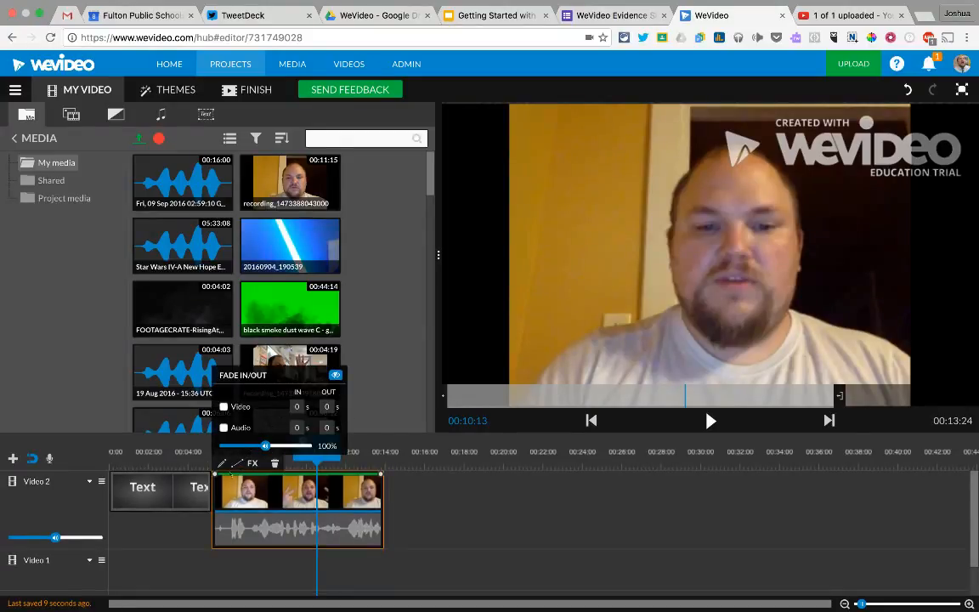
mouse_move(218, 476)
left_mouse_down()
mouse_move(212, 508)
mouse_move(214, 474)
left_mouse_up()
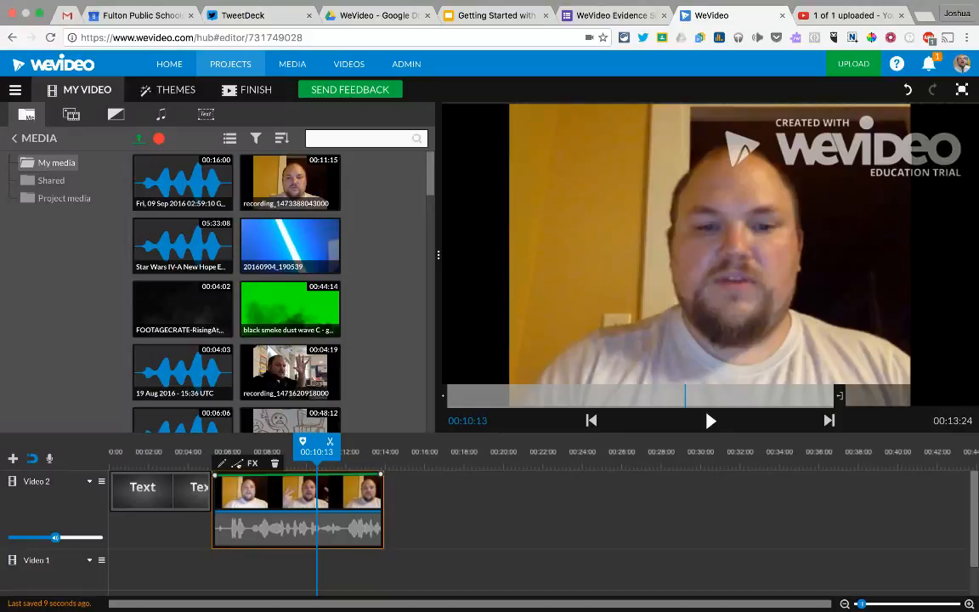
left_click_drag(214, 475, 215, 491)
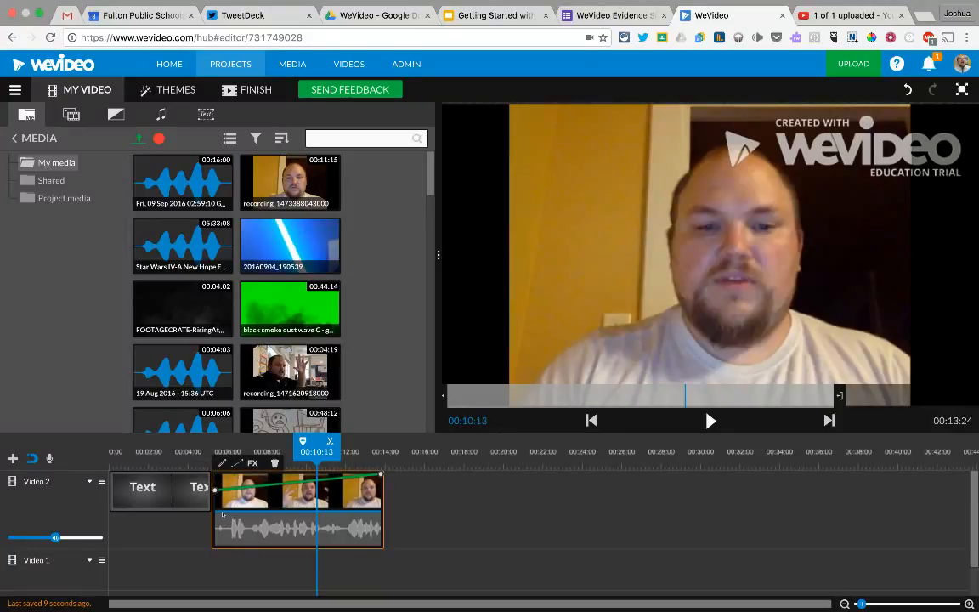
left_click(221, 514)
left_click_drag(214, 511, 208, 535)
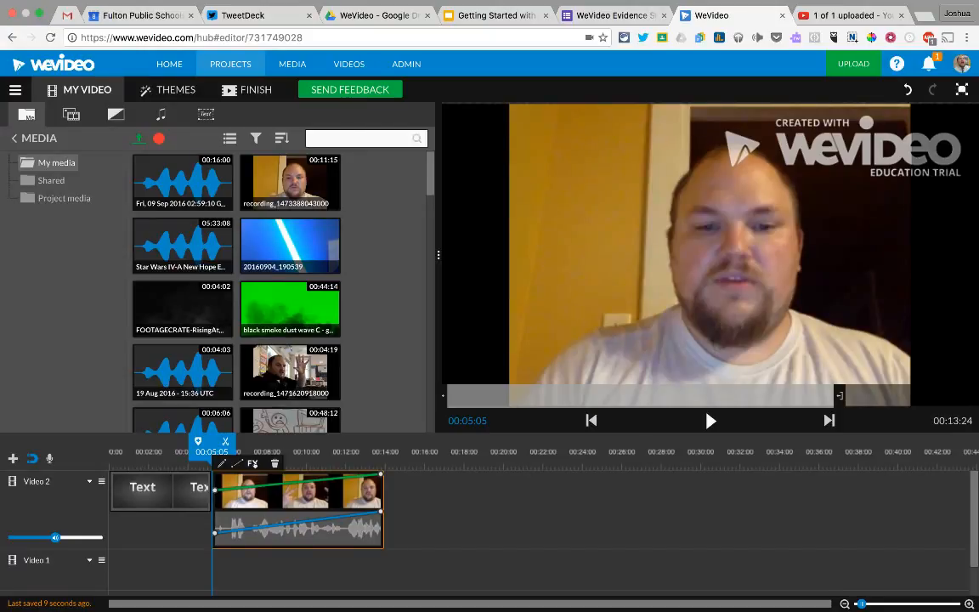
Step: Apply the Vignette effect to the recording clip only
left_click(253, 464)
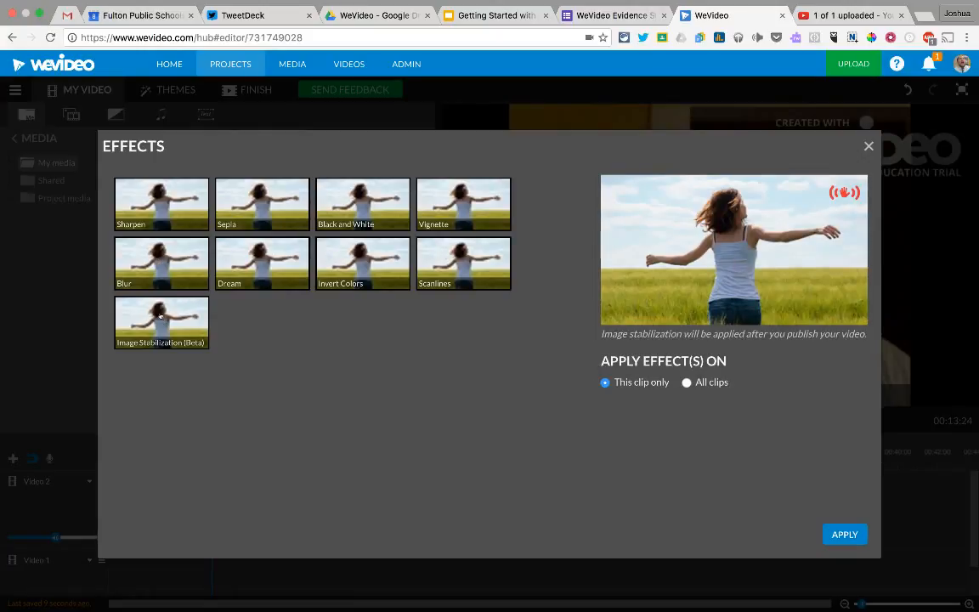
left_click(480, 203)
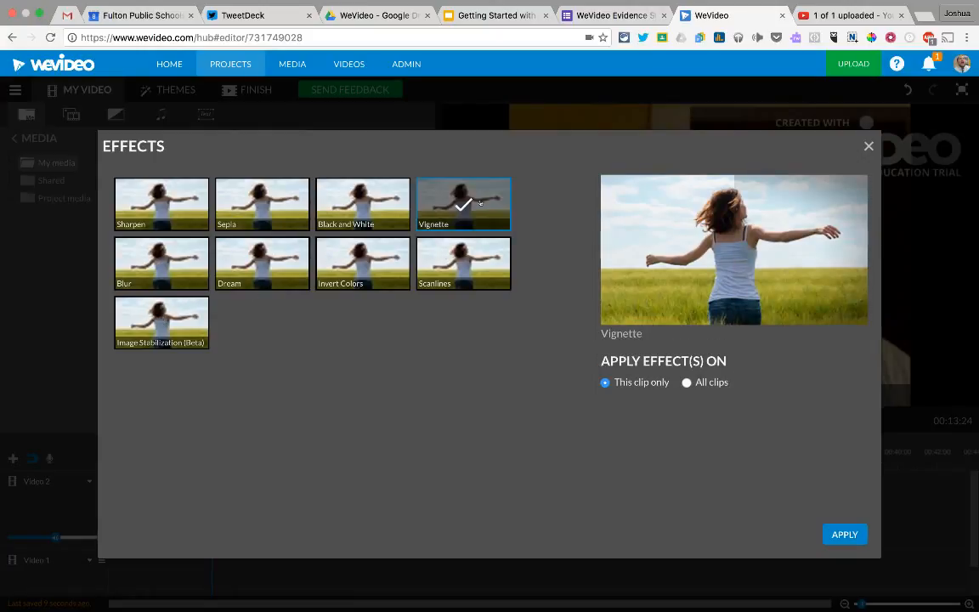
left_click(845, 534)
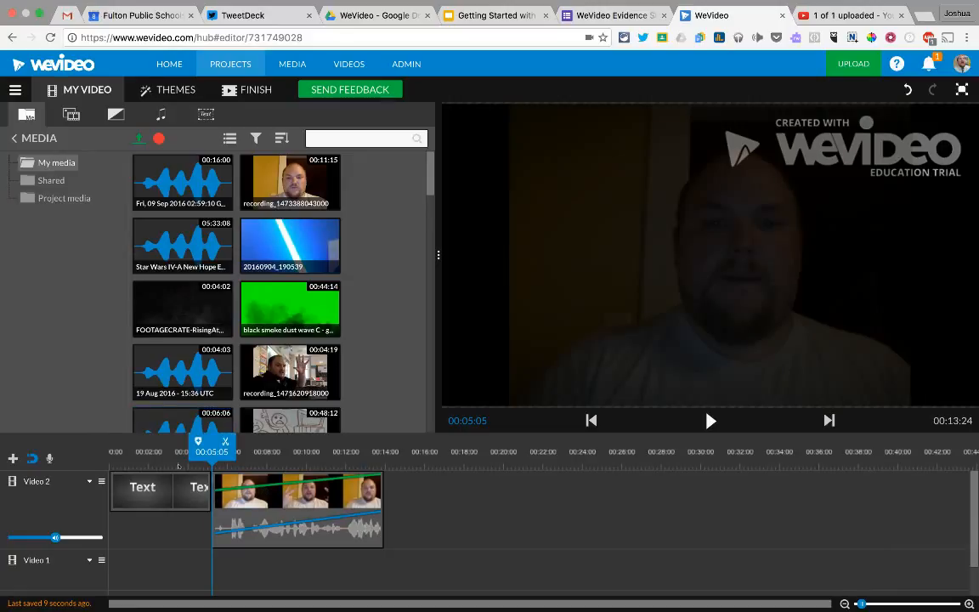
Step: Shift the recording clip about one second away from the title, put a Standard transition between them and play the video from the start
left_click_drag(240, 498, 260, 498)
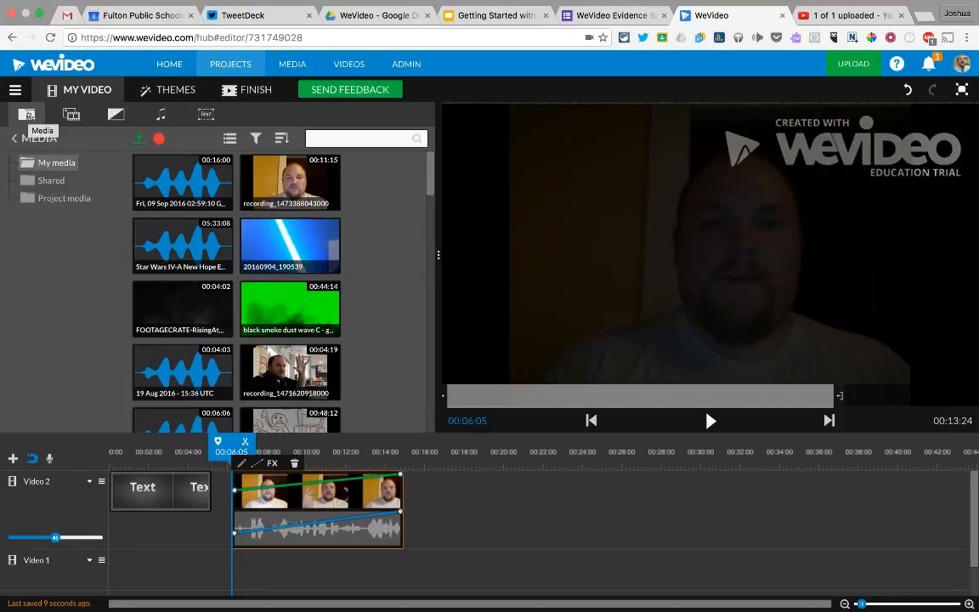
left_click(116, 116)
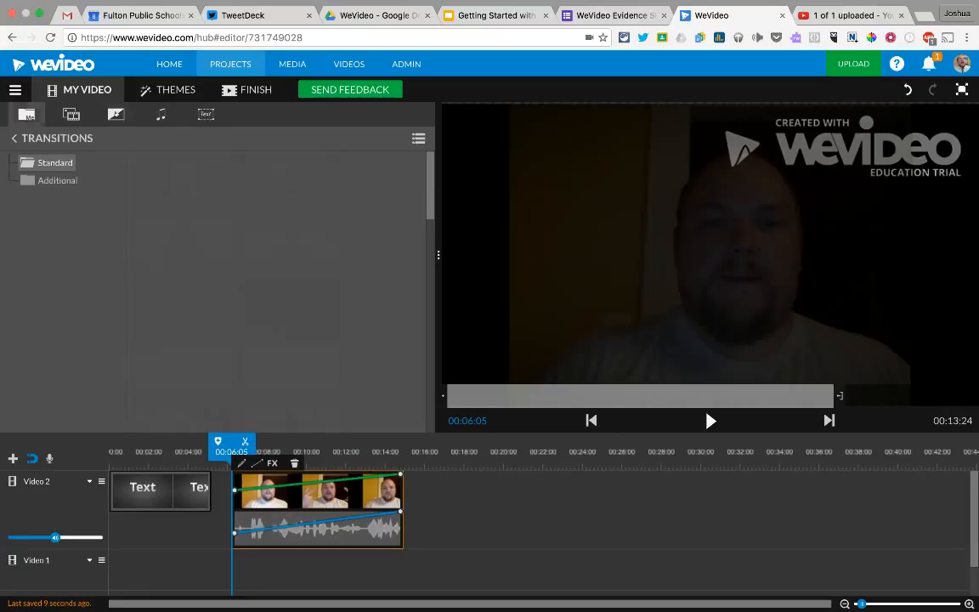
scroll(210, 232, "down", 3)
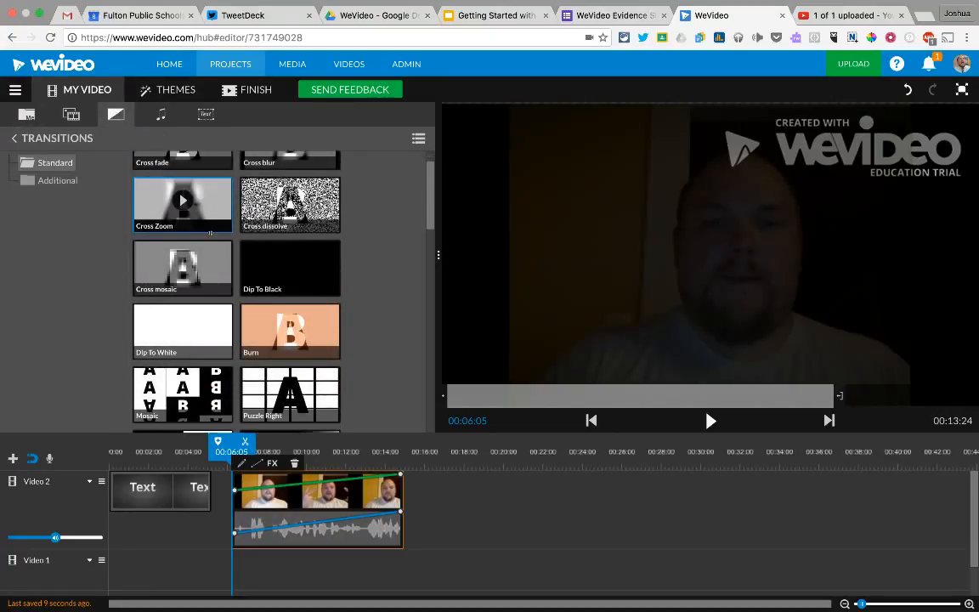
left_click_drag(290, 246, 225, 503)
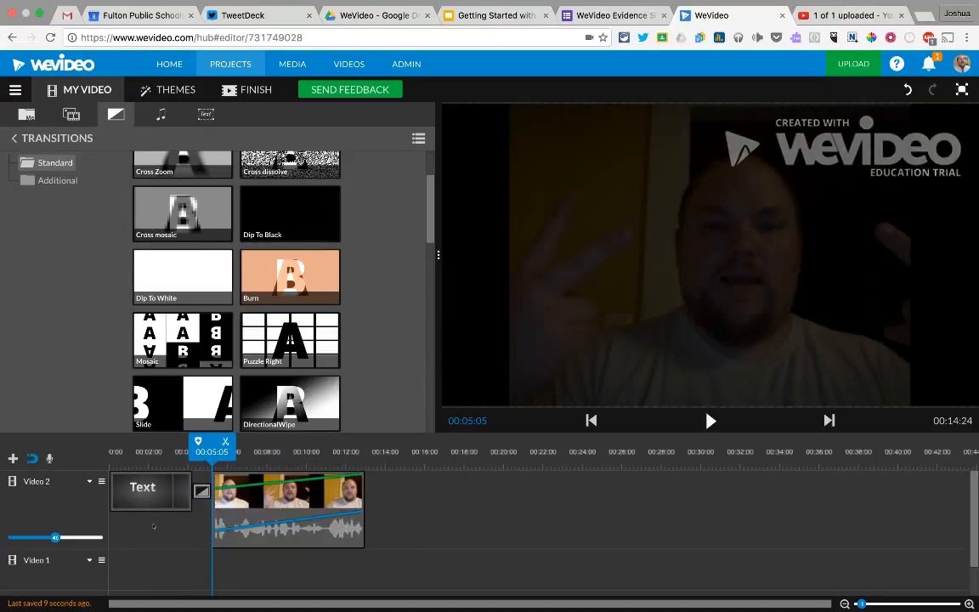
left_click_drag(211, 443, 109, 444)
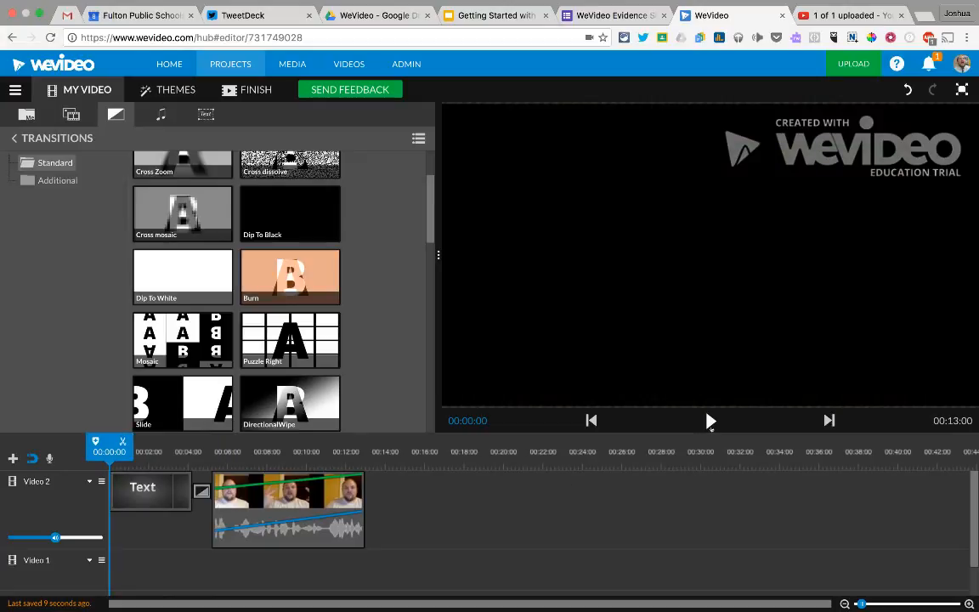
left_click(710, 420)
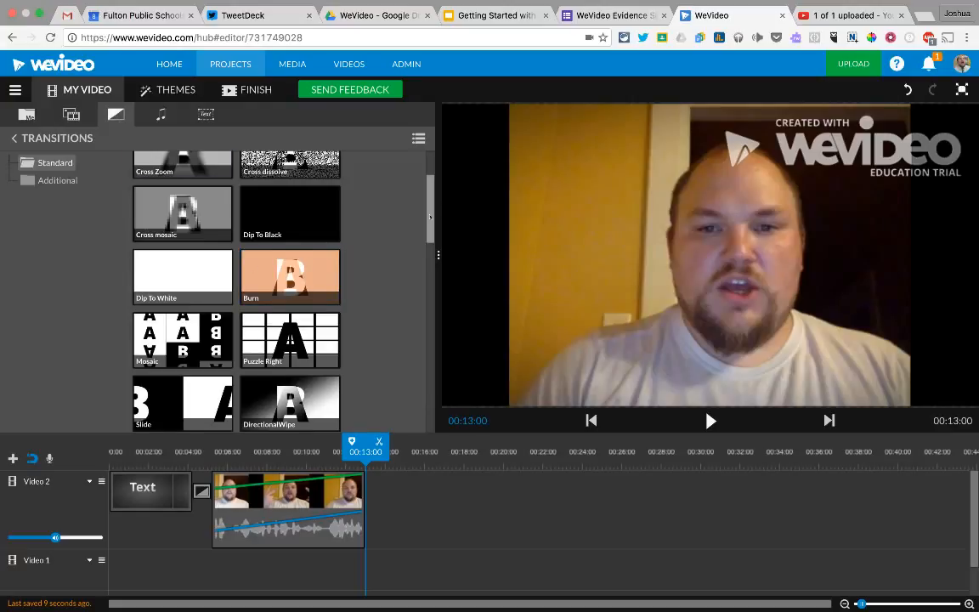
Step: Add a Cross dissolve at the end of the recording clip and place 20160904_190539 after it on Video 2
scroll(430, 189, "up", 3)
left_click_drag(290, 246, 384, 486)
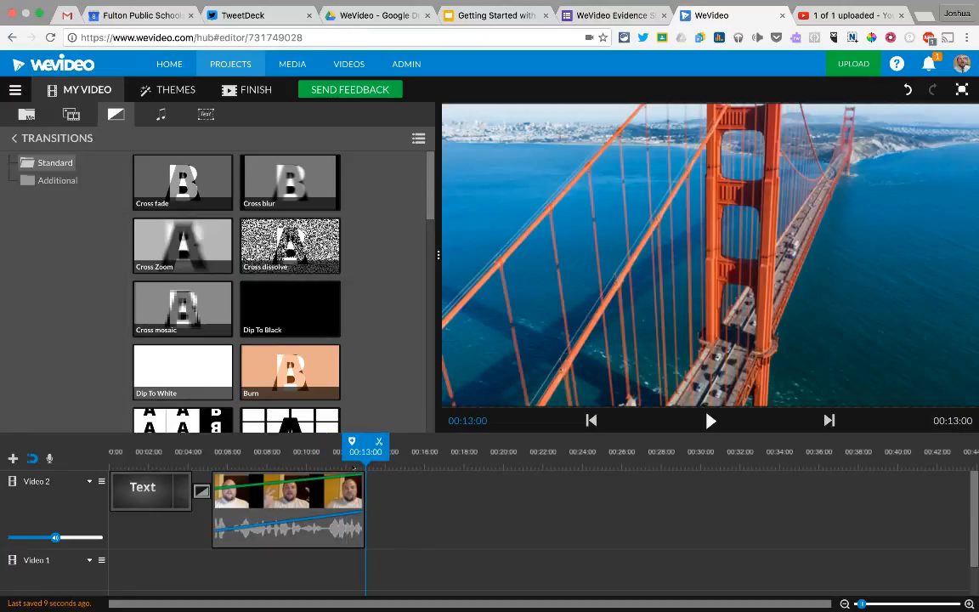
left_click_drag(290, 243, 362, 503)
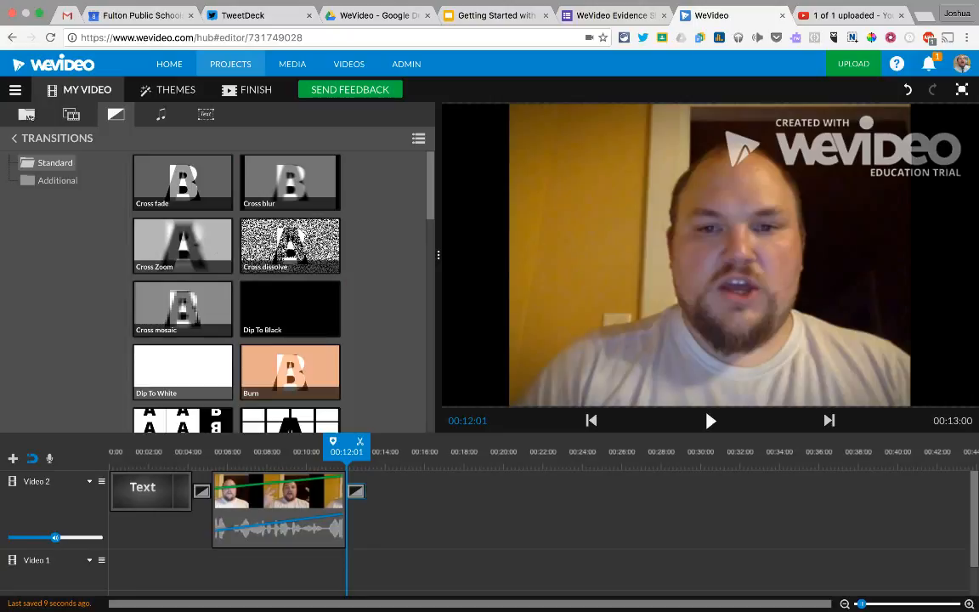
left_click(28, 115)
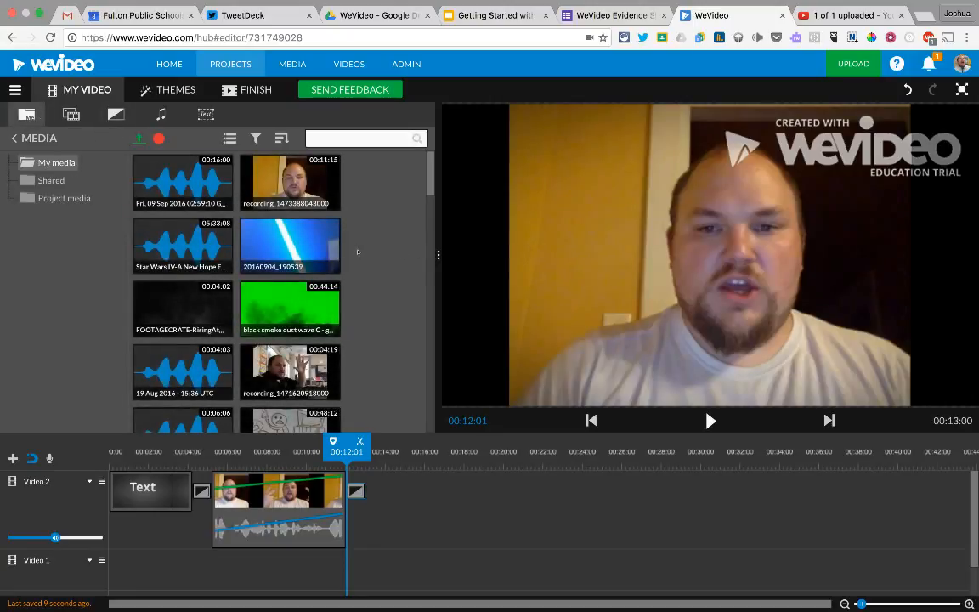
left_click_drag(337, 266, 395, 487)
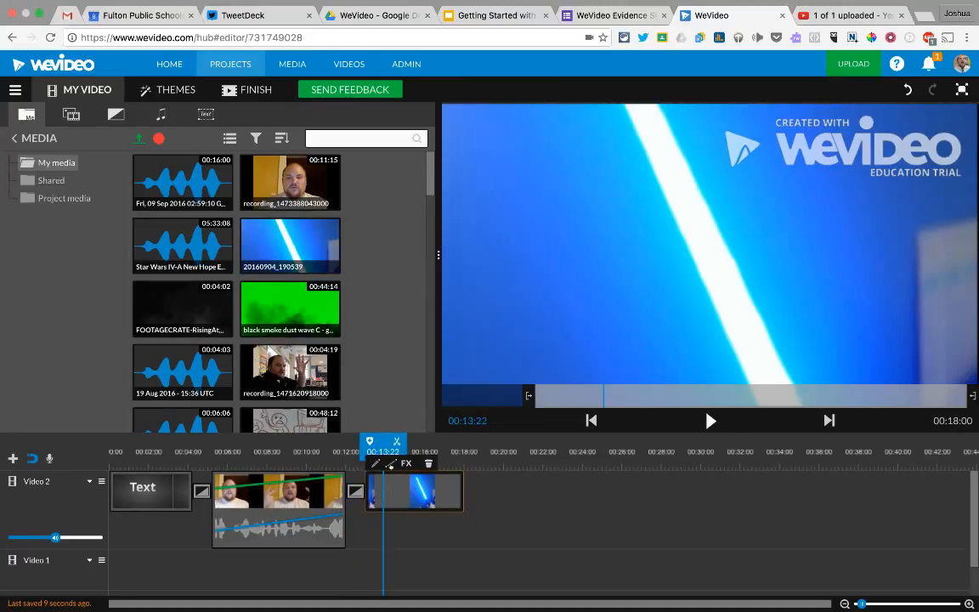
Step: Try the video fade in/out option on the 20160904_190539 clip
left_click(391, 463)
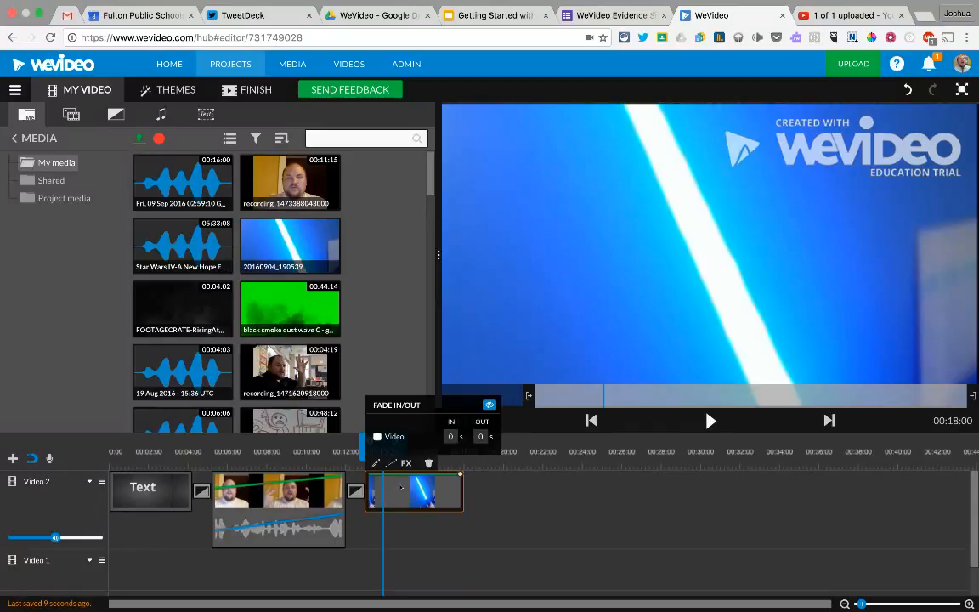
left_click(378, 437)
left_click(378, 436)
Step: Edit the 20160904_190539 clip and give it the caption "THE LIGHTSAVER OF LEGEND RETURNS"
left_click(376, 463)
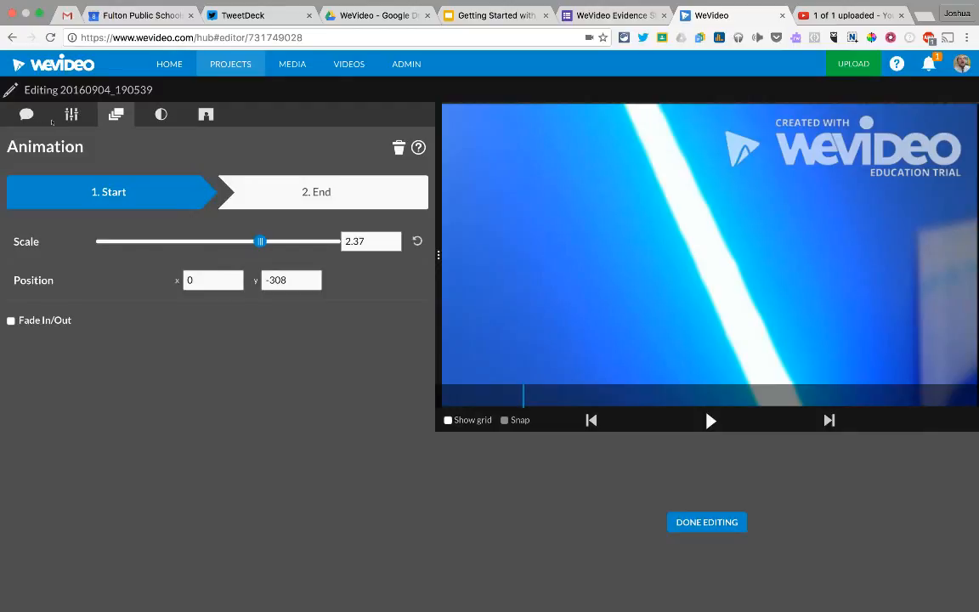
left_click(26, 115)
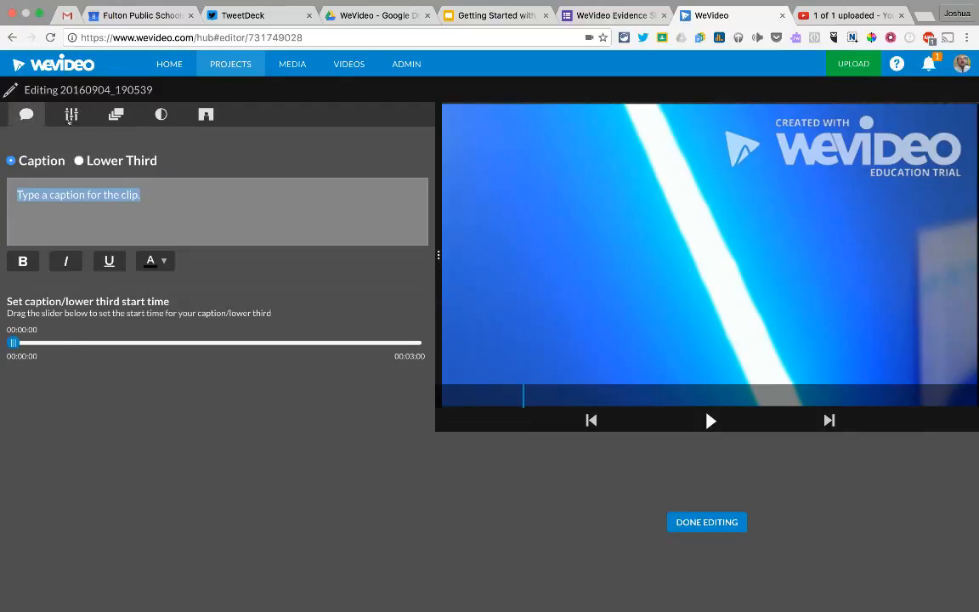
key("BackSpace")
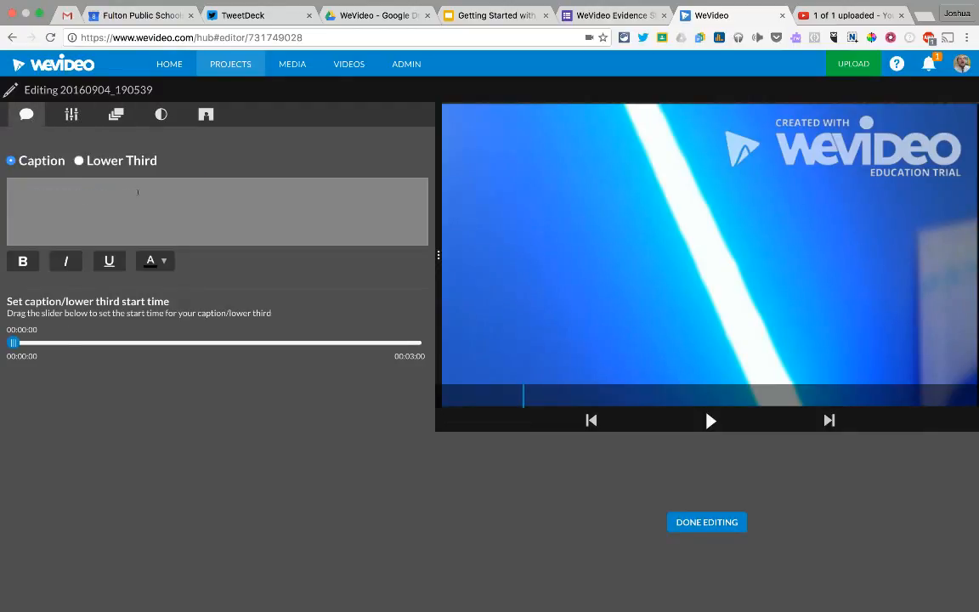
type("THE LIGHTSAVER OF LEGEND RETURNS")
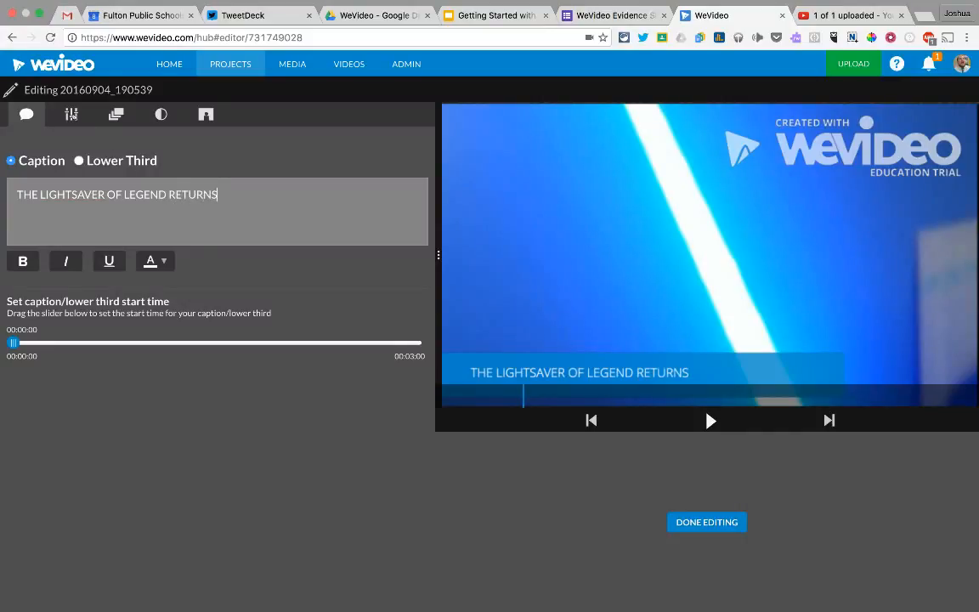
Step: Rotate the lightsaber image a quarter turn counterclockwise and fit the whole image within the frame
left_click(73, 116)
left_click(212, 187)
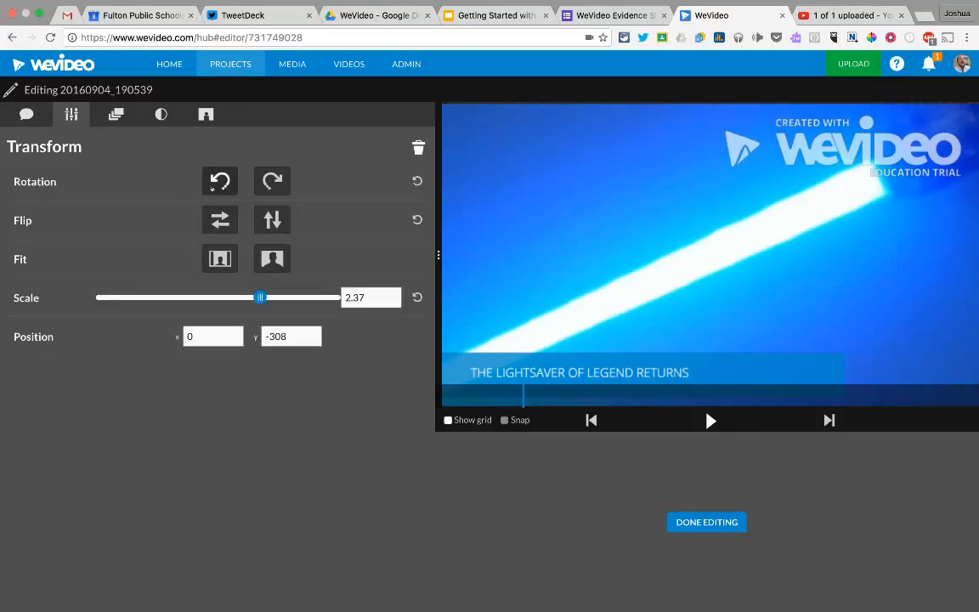
left_click(224, 259)
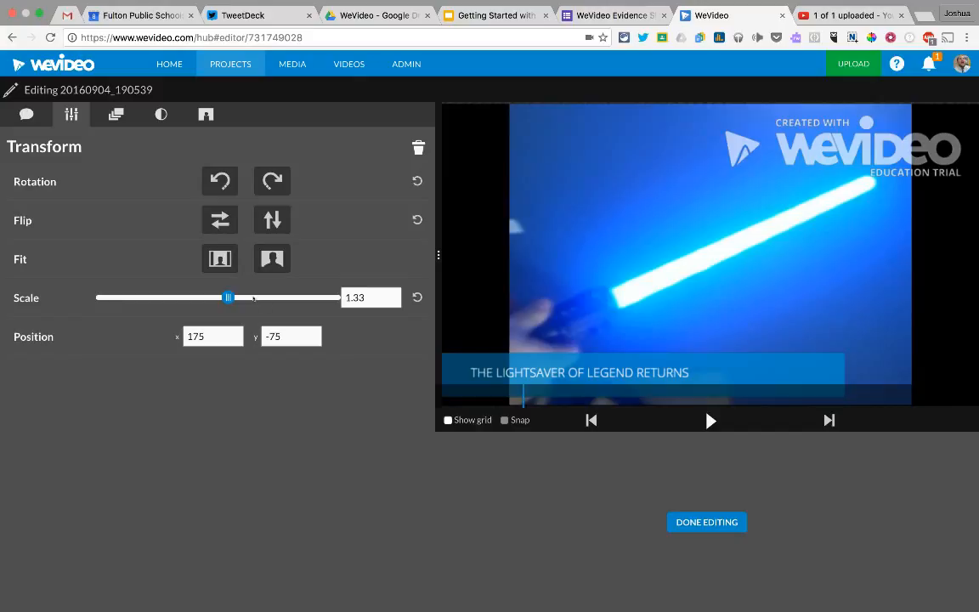
Step: Set the lightsaber image's scale to 1.2 and its brightness to -21, then adjust contrast, saturation and hue to recolor it green
mouse_move(227, 296)
left_mouse_down()
mouse_move(201, 297)
mouse_move(224, 297)
left_mouse_up()
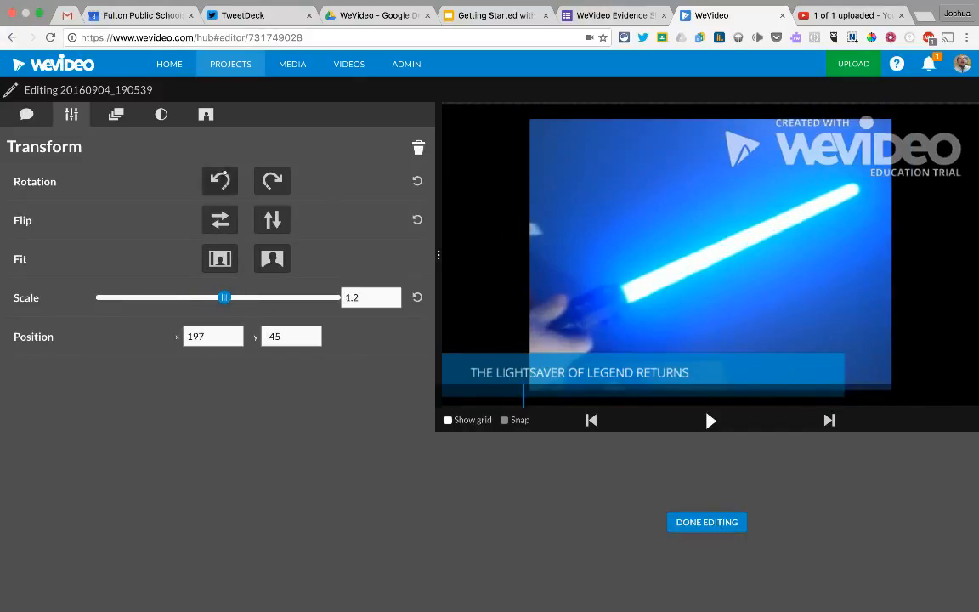
left_click(152, 106)
left_click_drag(186, 189, 148, 190)
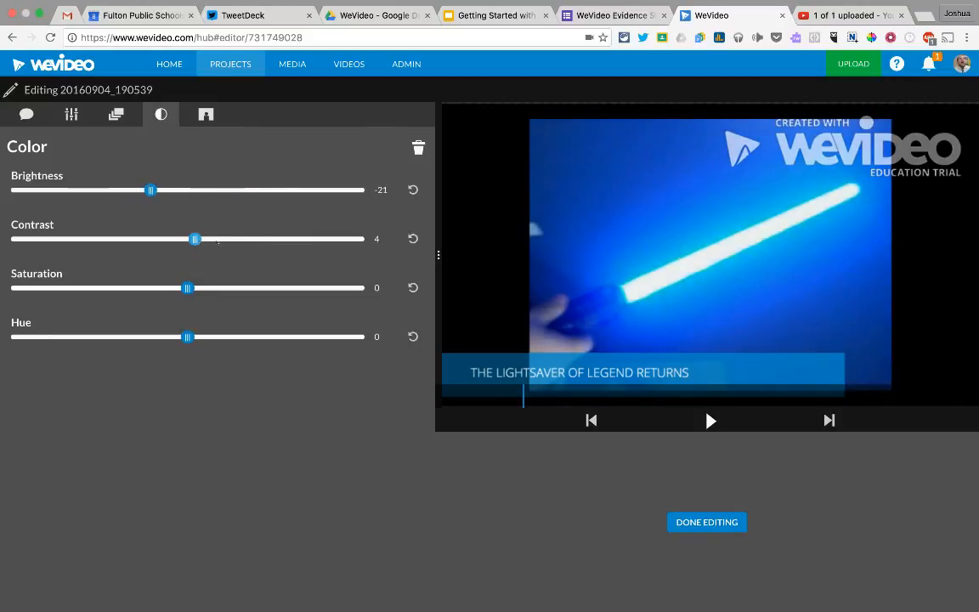
left_click_drag(218, 241, 298, 246)
left_click_drag(188, 287, 152, 287)
left_click_drag(188, 337, 107, 293)
left_click(745, 525)
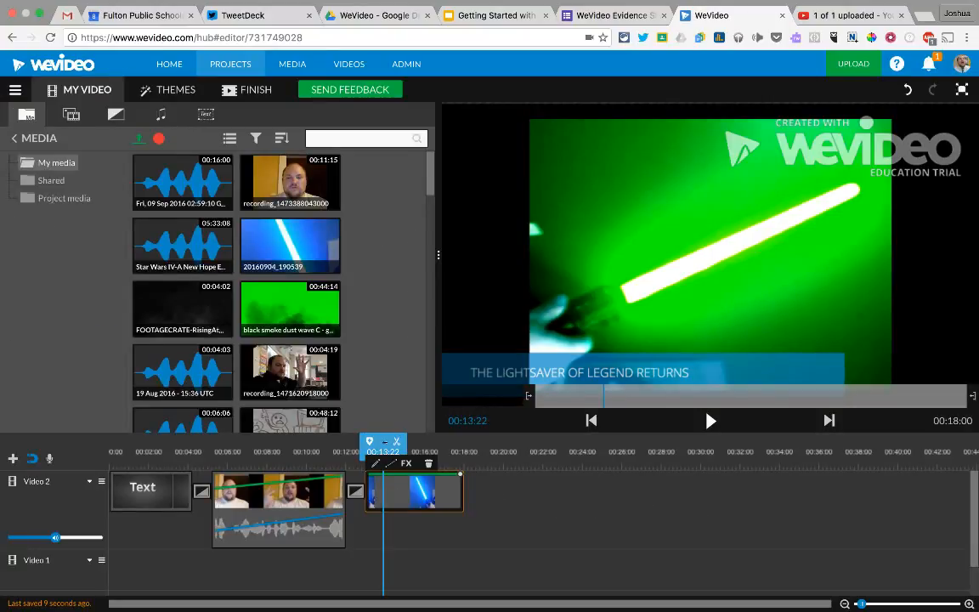
Step: Play the film from the beginning to review the title, the recording and the recolored lightsaber image
left_click_drag(383, 441, 97, 442)
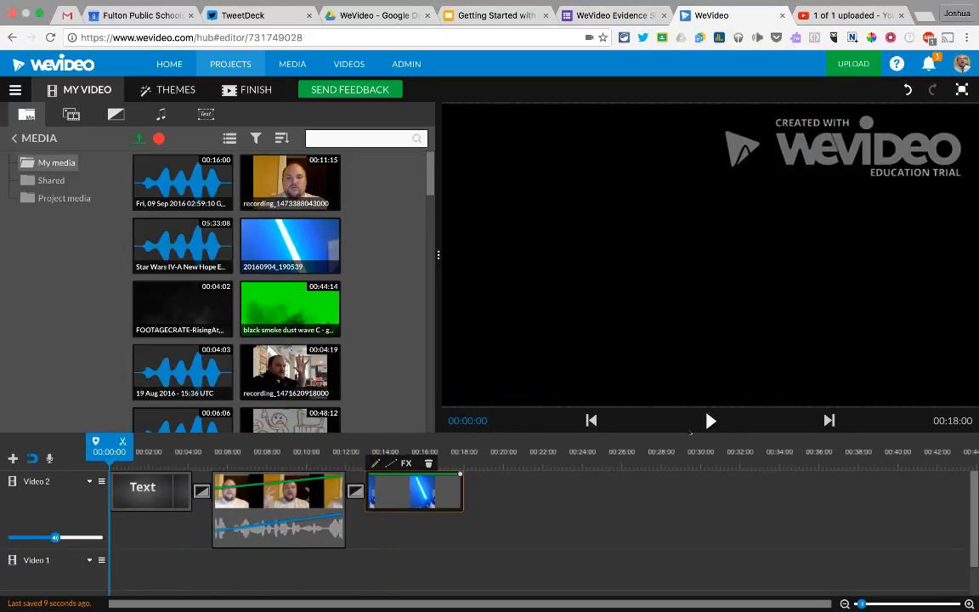
left_click(714, 422)
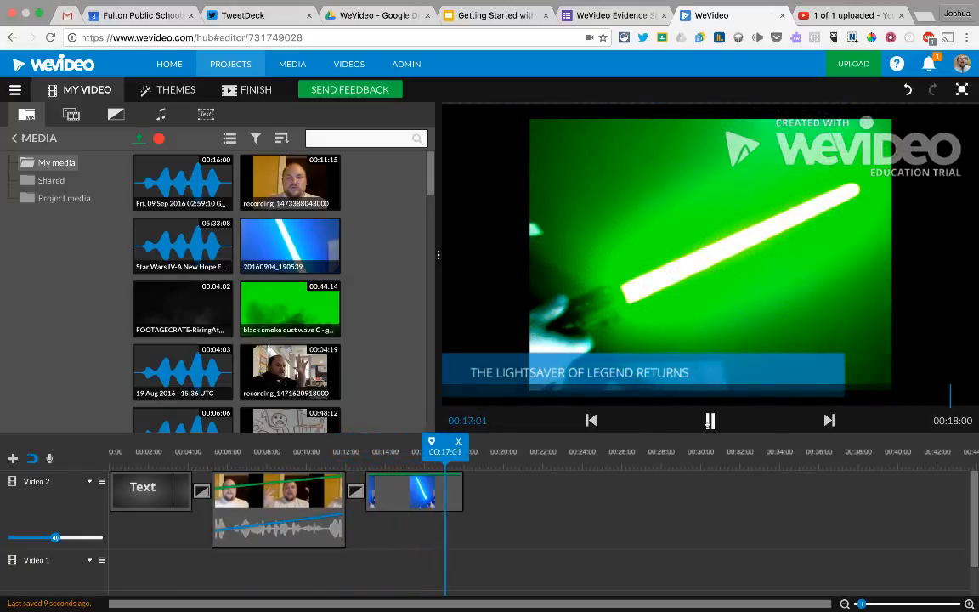
left_click(710, 420)
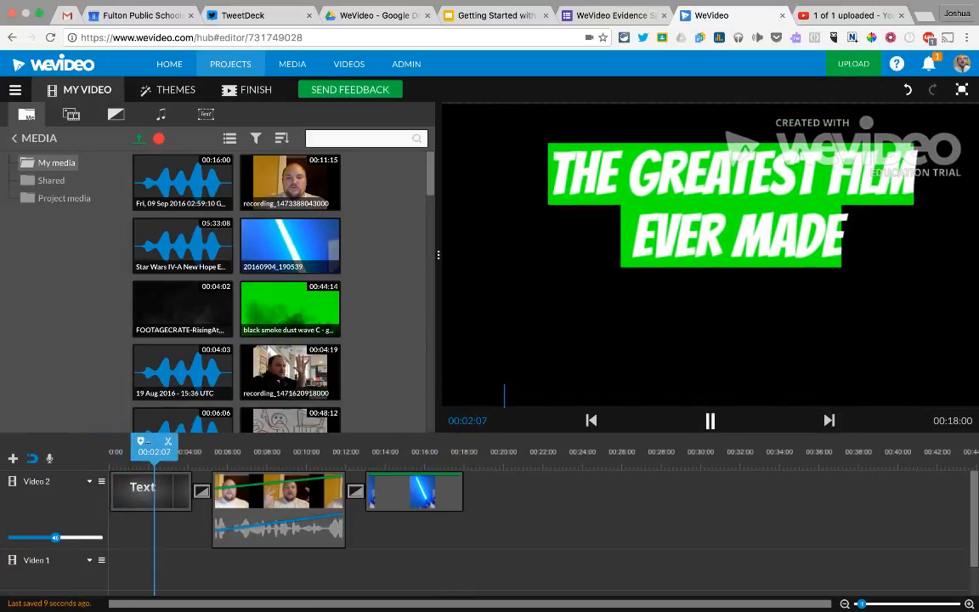
left_click(354, 452)
left_click_drag(356, 452, 405, 452)
left_click(719, 420)
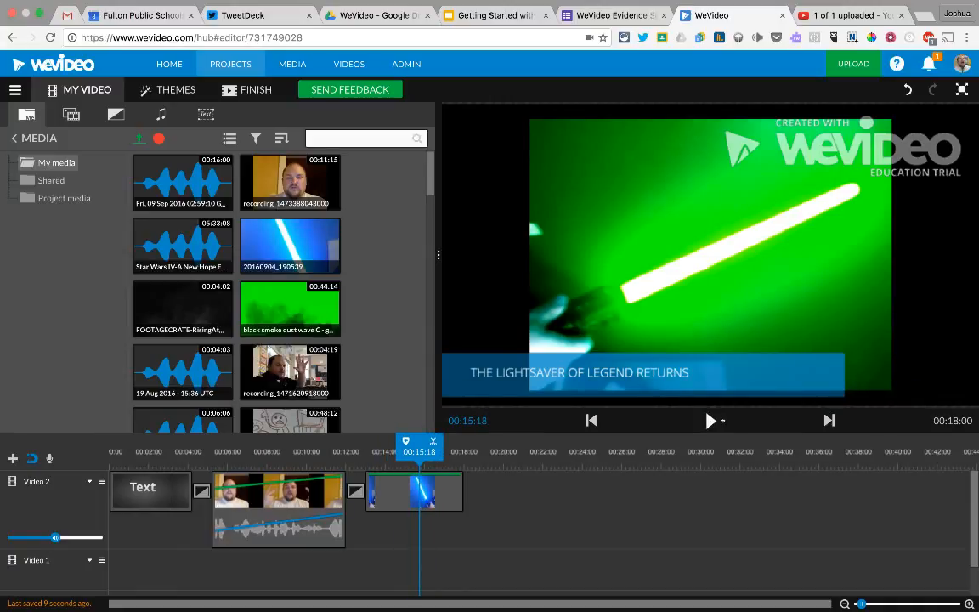
left_click_drag(974, 493, 970, 532)
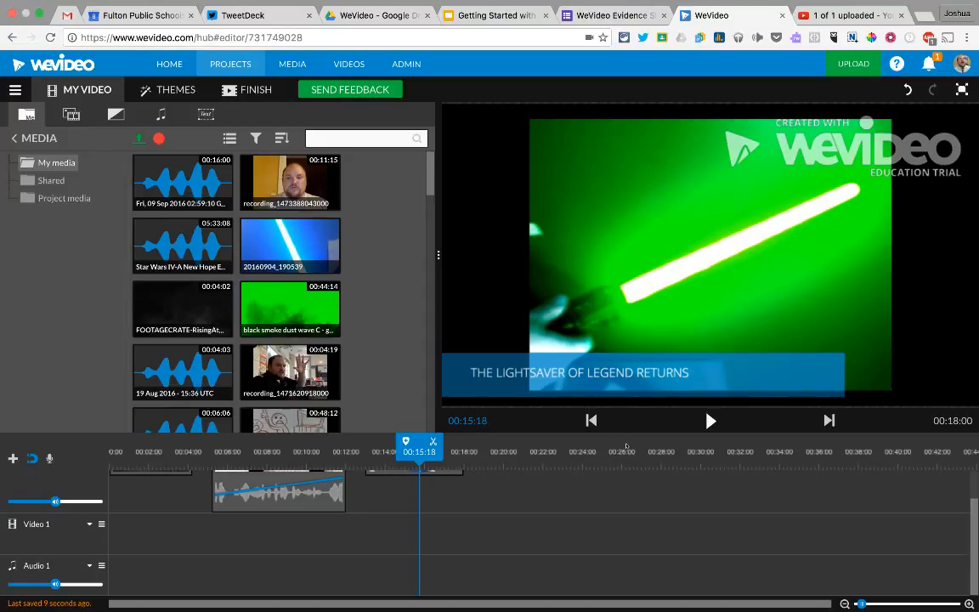
left_click_drag(182, 245, 170, 565)
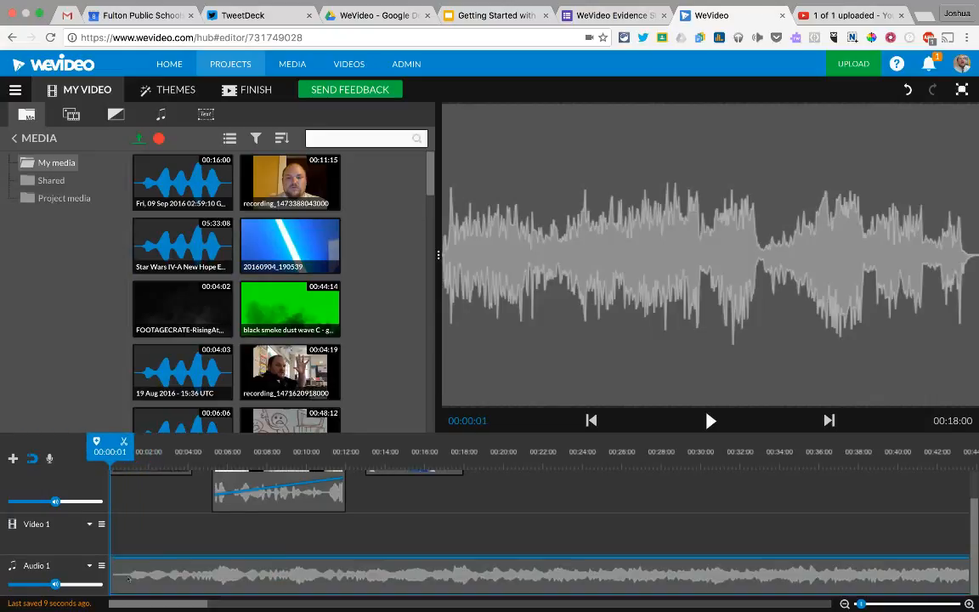
left_click_drag(975, 562, 974, 529)
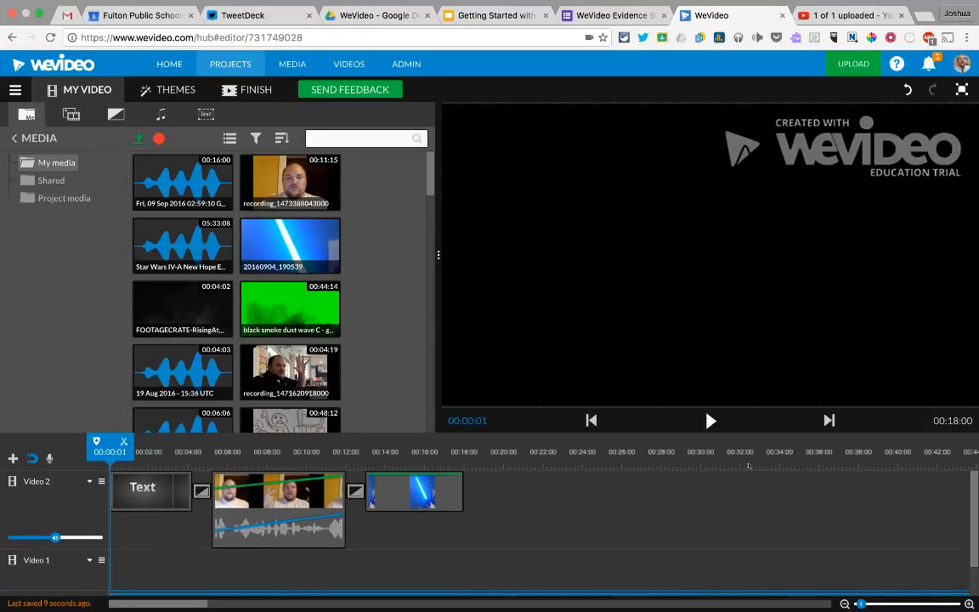
scroll(858, 527, "down", 2)
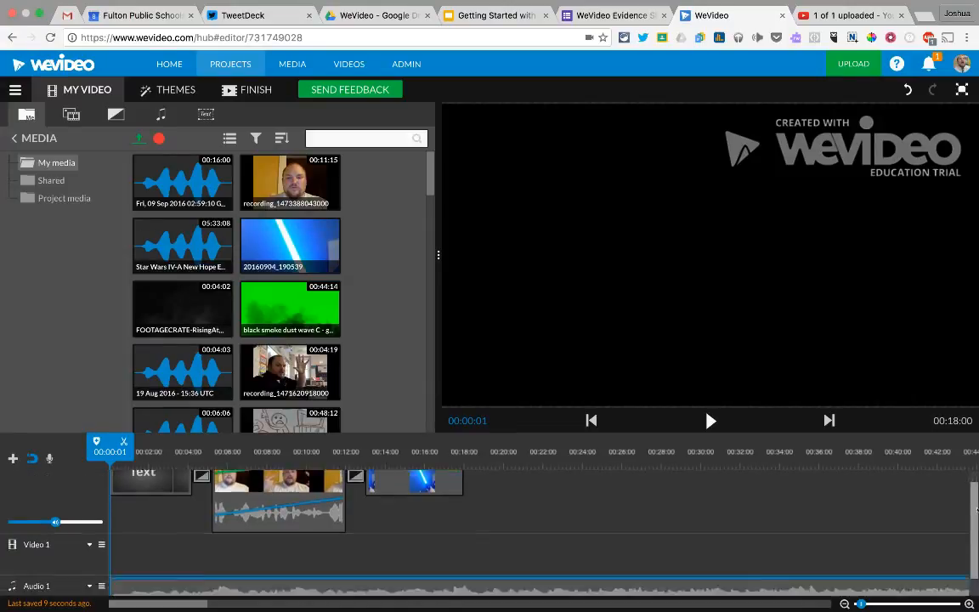
left_click(856, 581)
key("Delete")
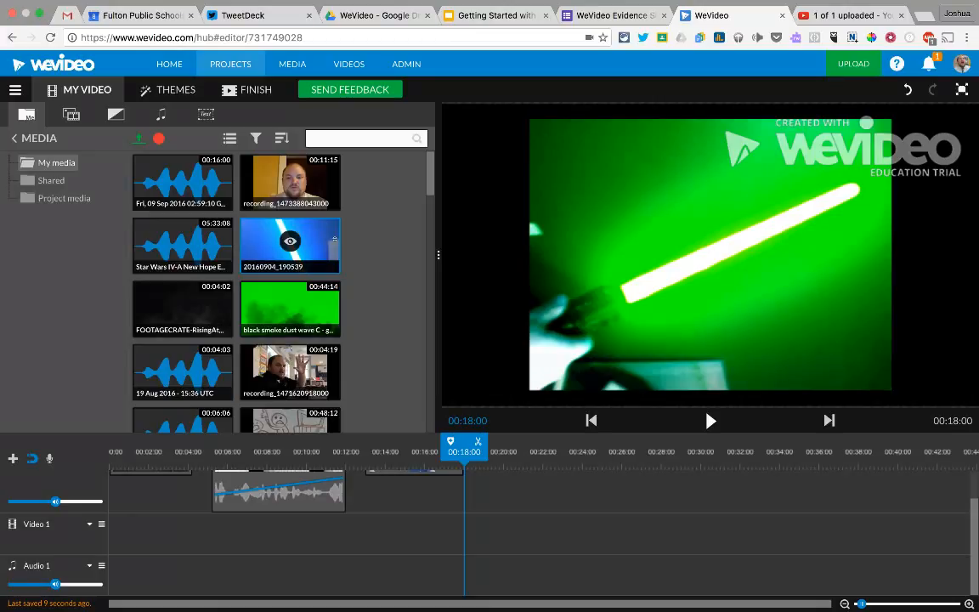
Step: Place the Star Wars IV-A New Hope Ending Theme at the start of Audio 1 and play the film with the music
left_click_drag(217, 207, 150, 541)
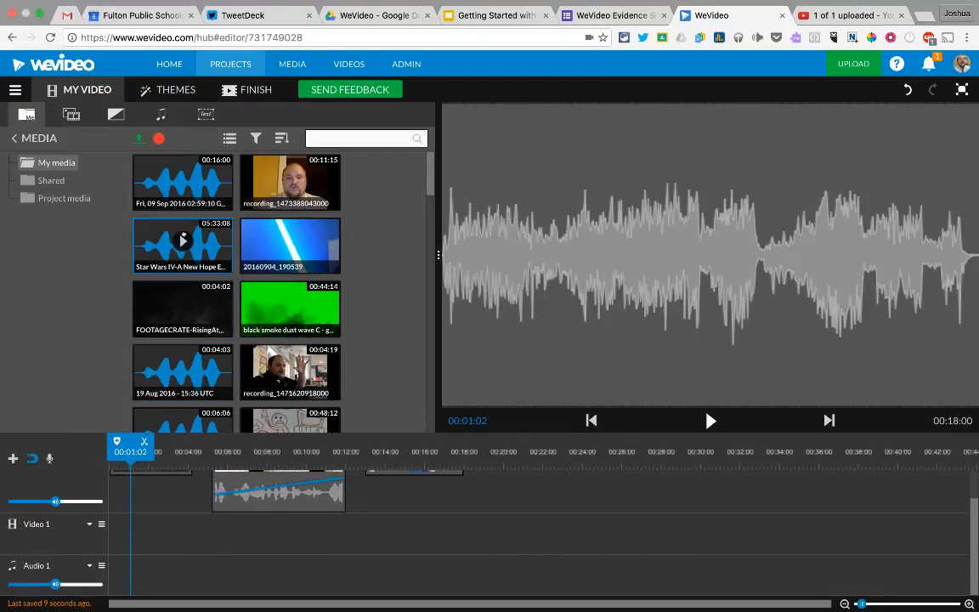
left_click_drag(183, 245, 133, 587)
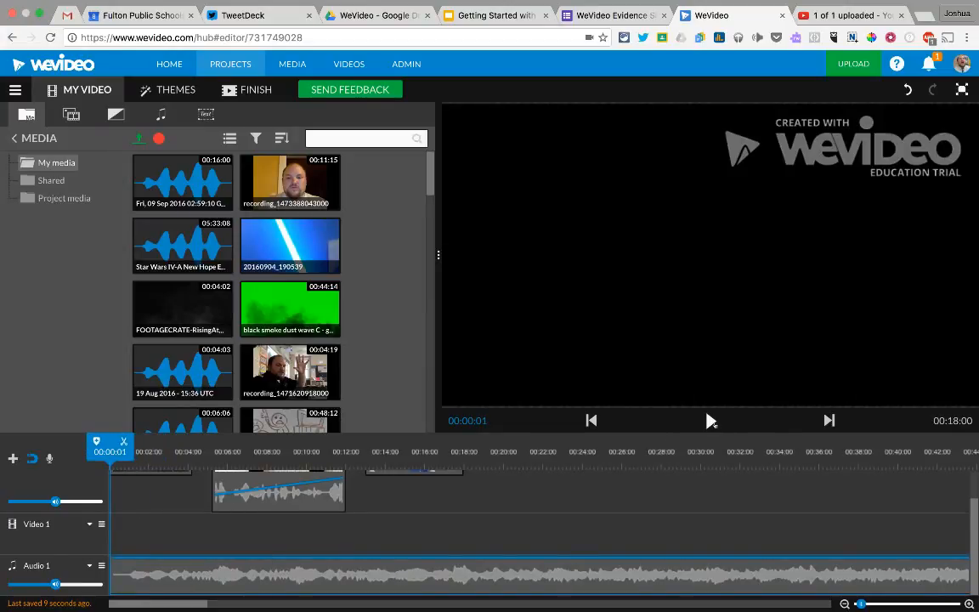
left_click(710, 421)
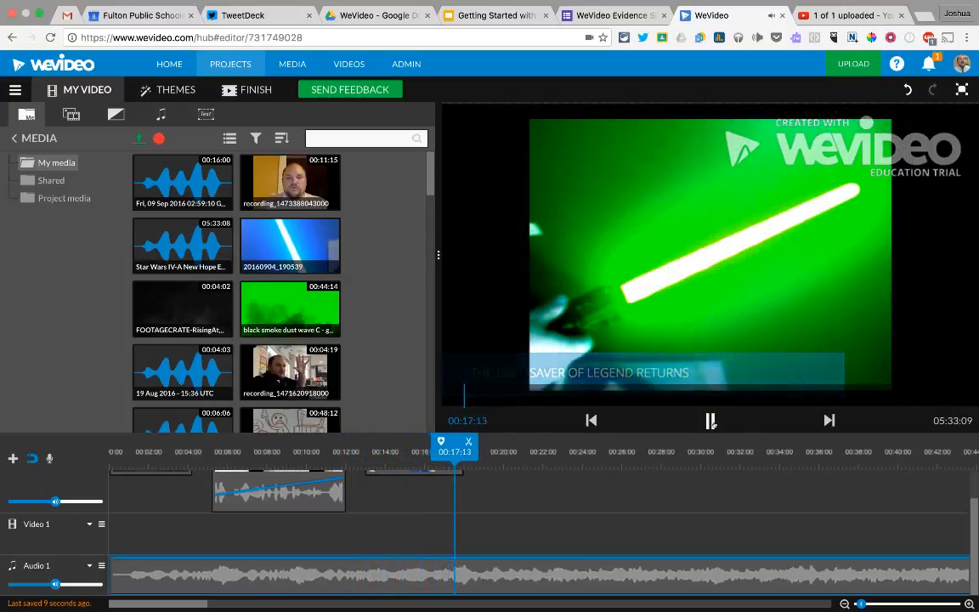
left_click(711, 421)
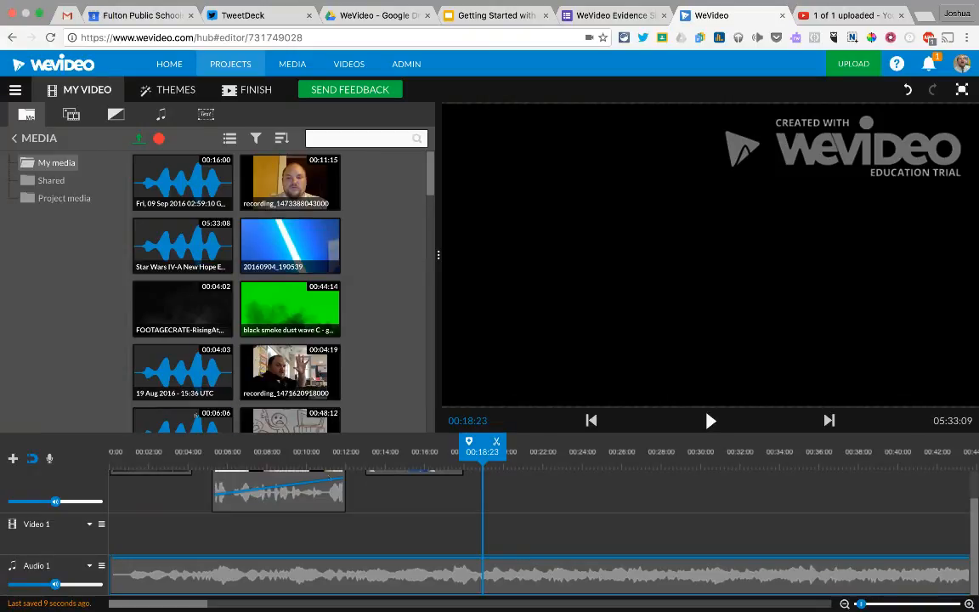
Step: Place the TV Noise Vertical background at the start of Video 1 and extend it to about 25 seconds
scroll(94, 488, "up", 3)
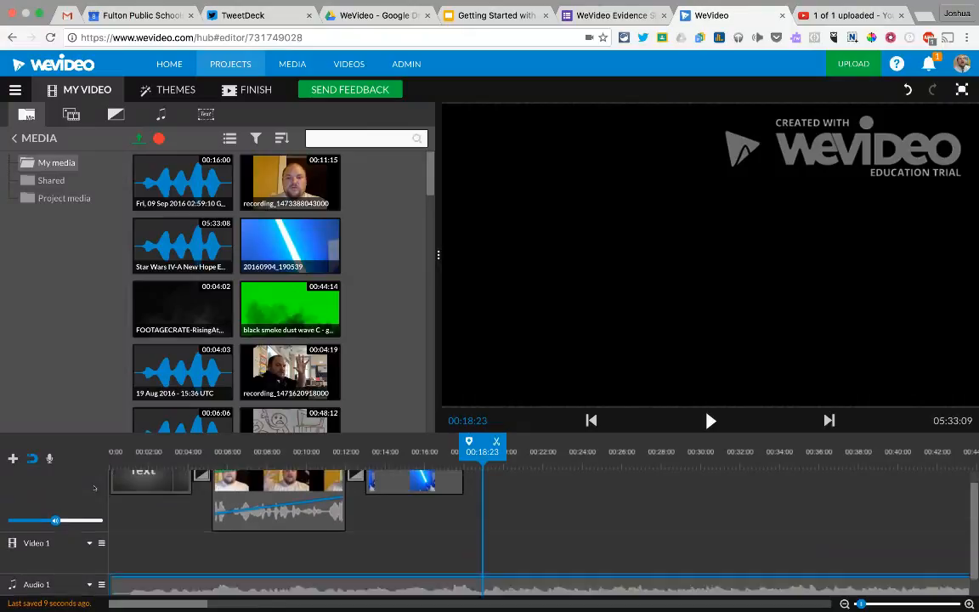
scroll(71, 507, "down", 3)
scroll(106, 519, "up", 2)
scroll(106, 518, "down", 2)
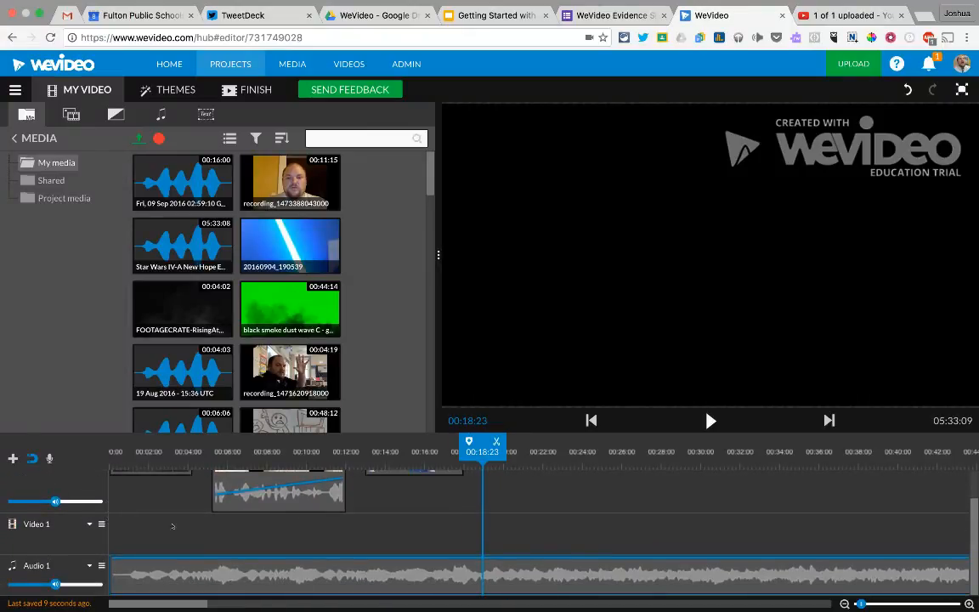
scroll(172, 526, "up", 2)
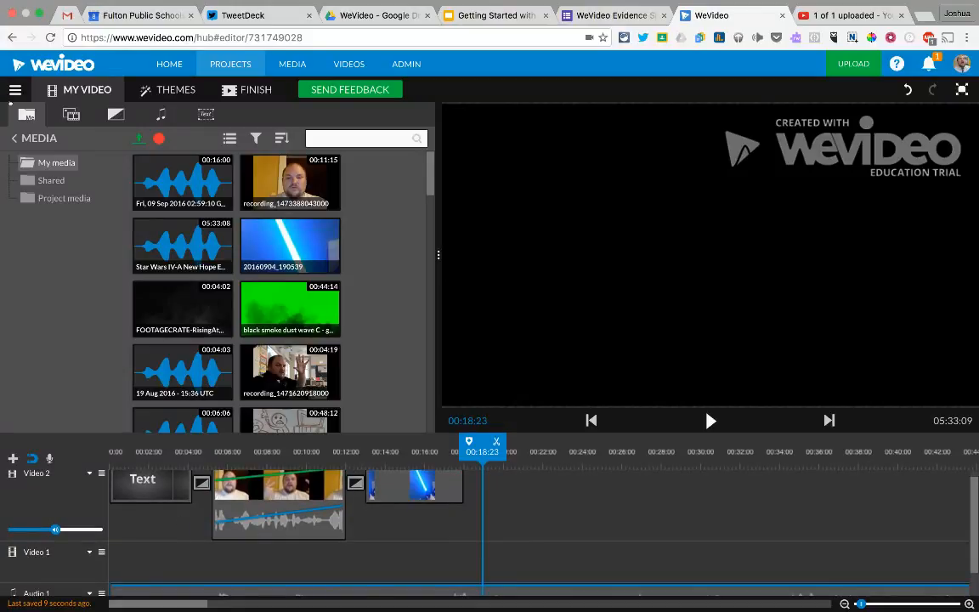
left_click(71, 114)
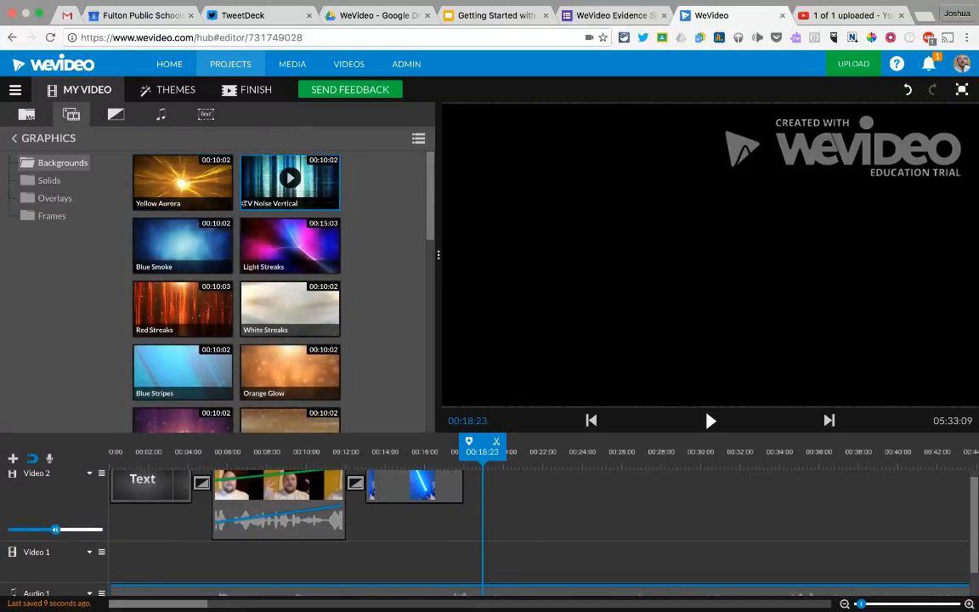
left_click_drag(326, 194, 136, 550)
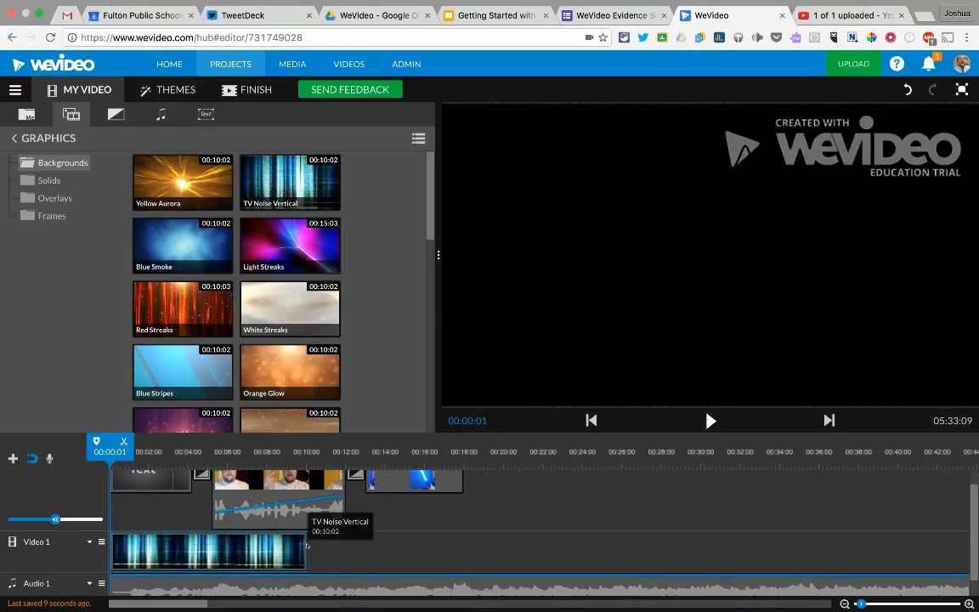
left_click_drag(297, 554, 605, 552)
scroll(522, 524, "up", 1)
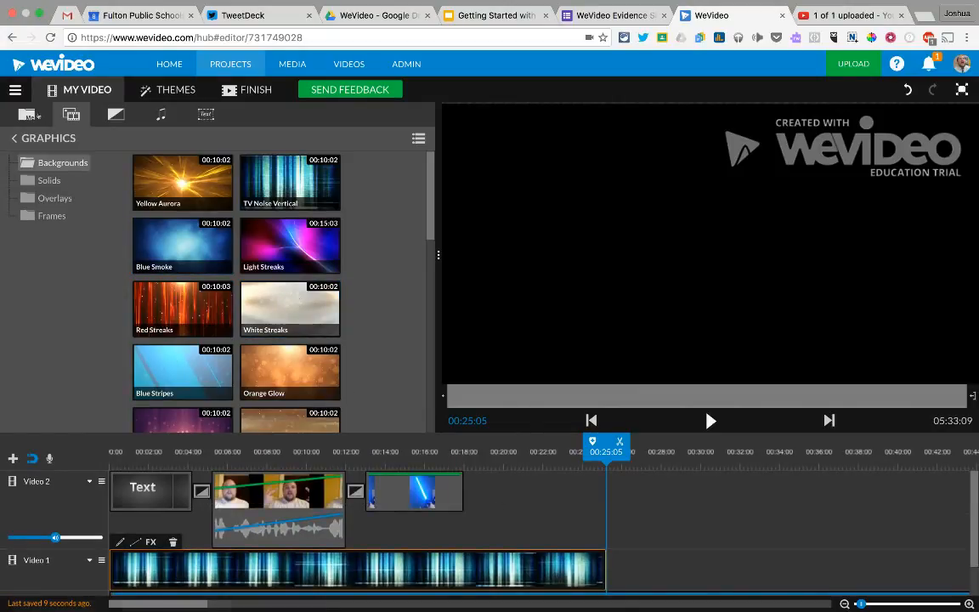
Step: Place the movie (1) clip from My media on Video 2 after the lightsaber image, starting at about 20 seconds
left_click(26, 114)
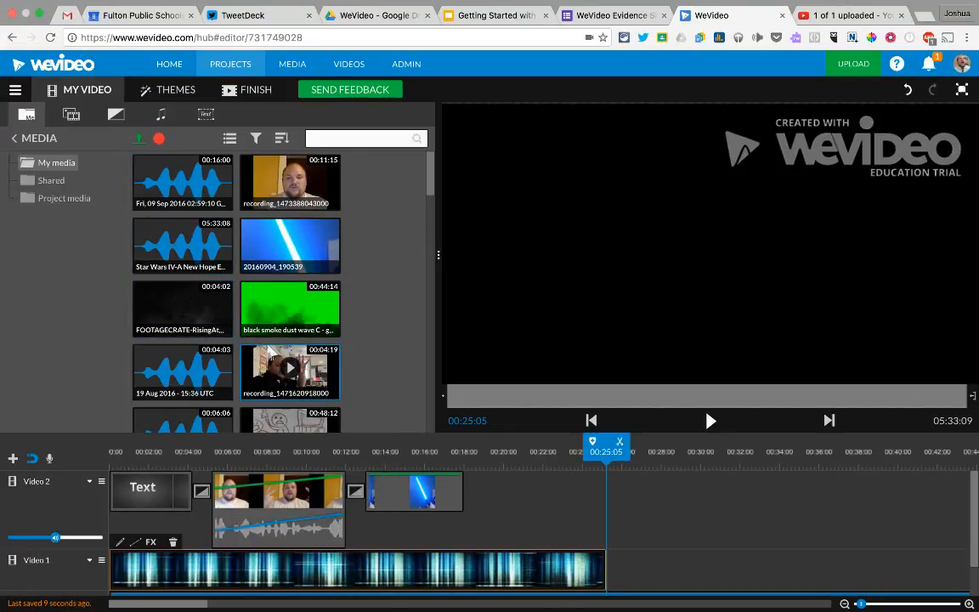
scroll(306, 371, "down", 1)
mouse_move(289, 374)
left_mouse_down()
mouse_move(542, 499)
mouse_move(522, 499)
left_mouse_up()
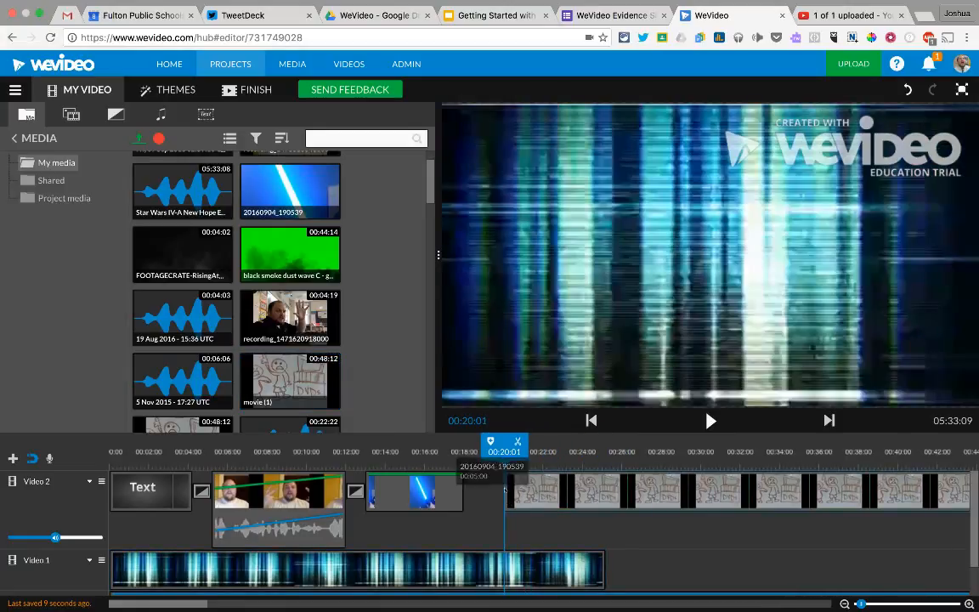
Step: Play the film from the beginning to check the background behind the clips and the drawn movie clip
left_click_drag(505, 444, 451, 443)
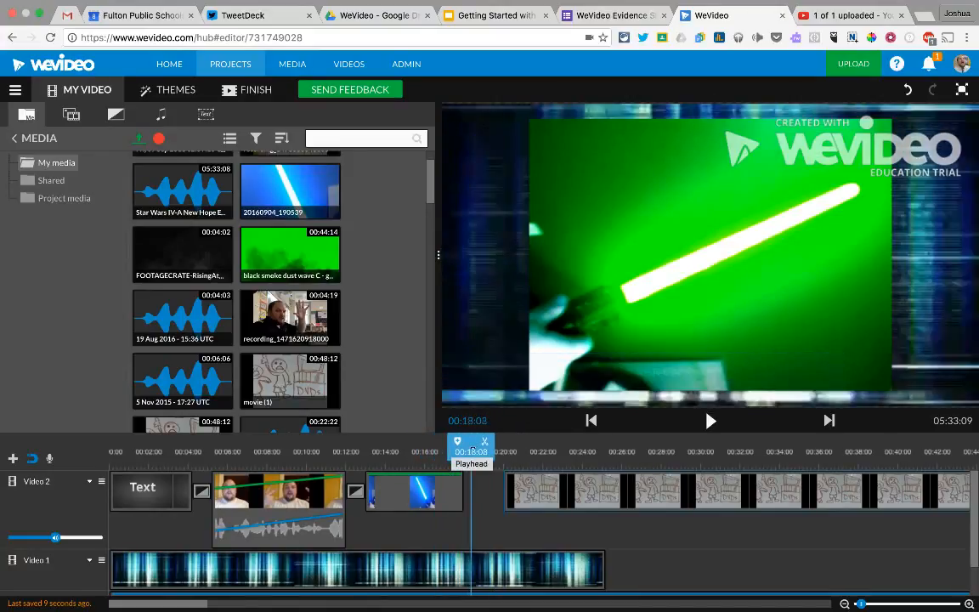
left_click_drag(508, 445, 93, 470)
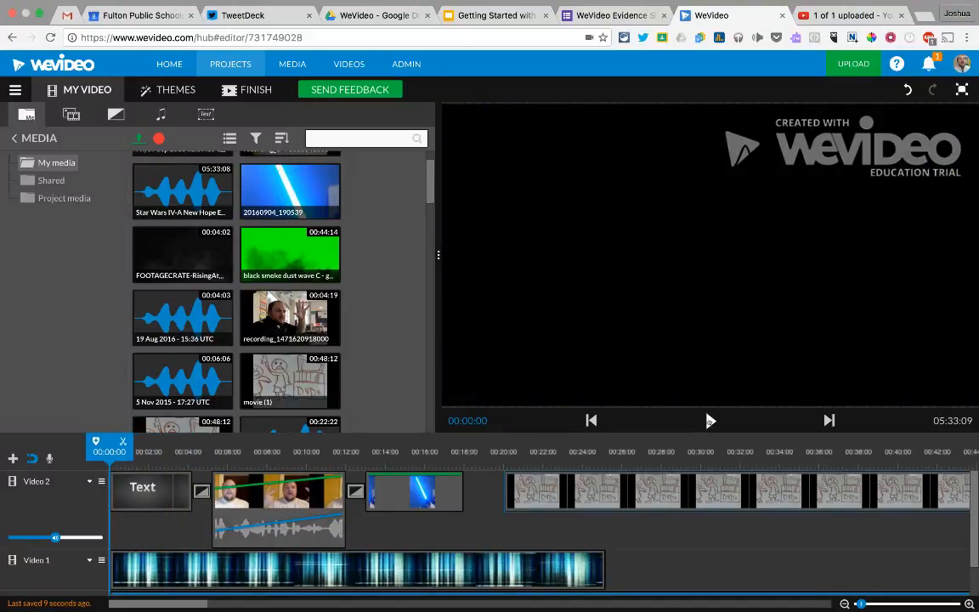
left_click(710, 421)
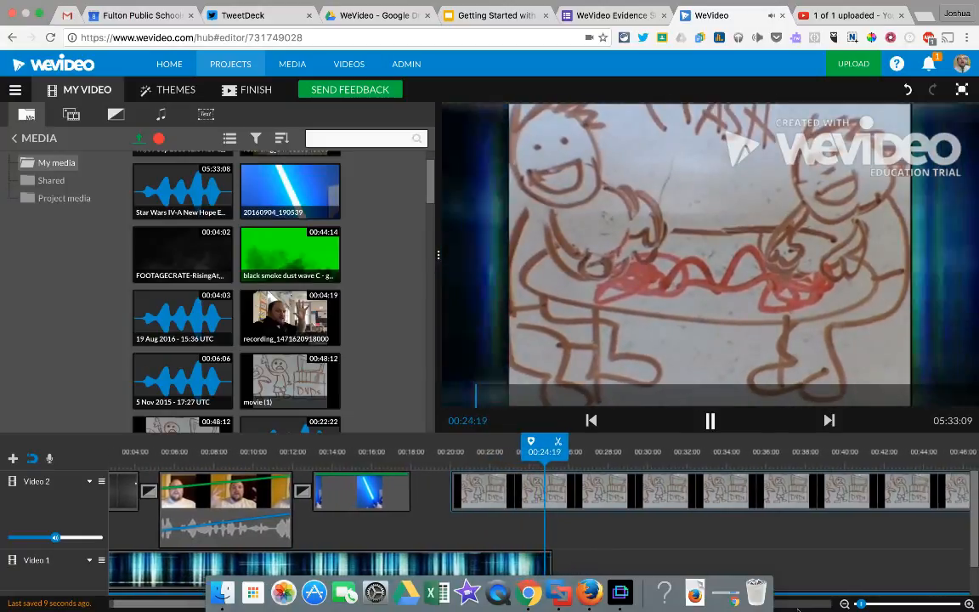
left_click(711, 420)
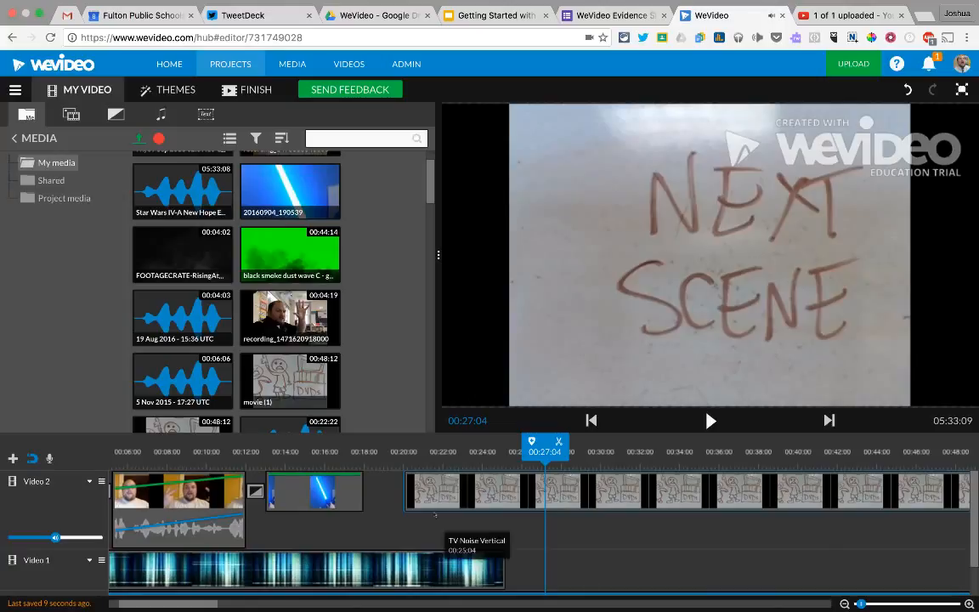
Step: Record a voiceover of about 6 seconds from the start of the film, with the preview playing muted, and save it to the timeline
left_click_drag(547, 444, 78, 464)
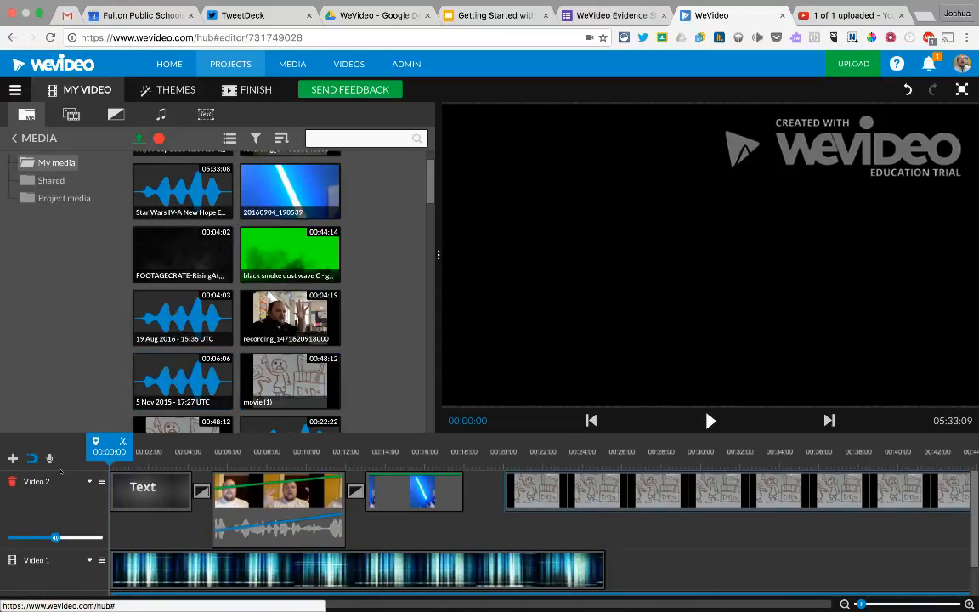
left_click(50, 459)
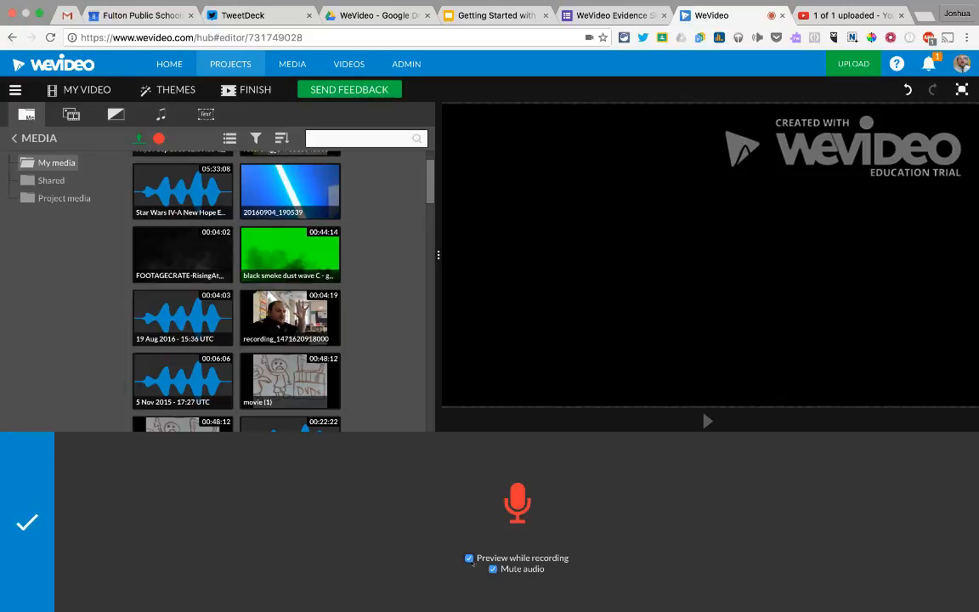
left_click(517, 503)
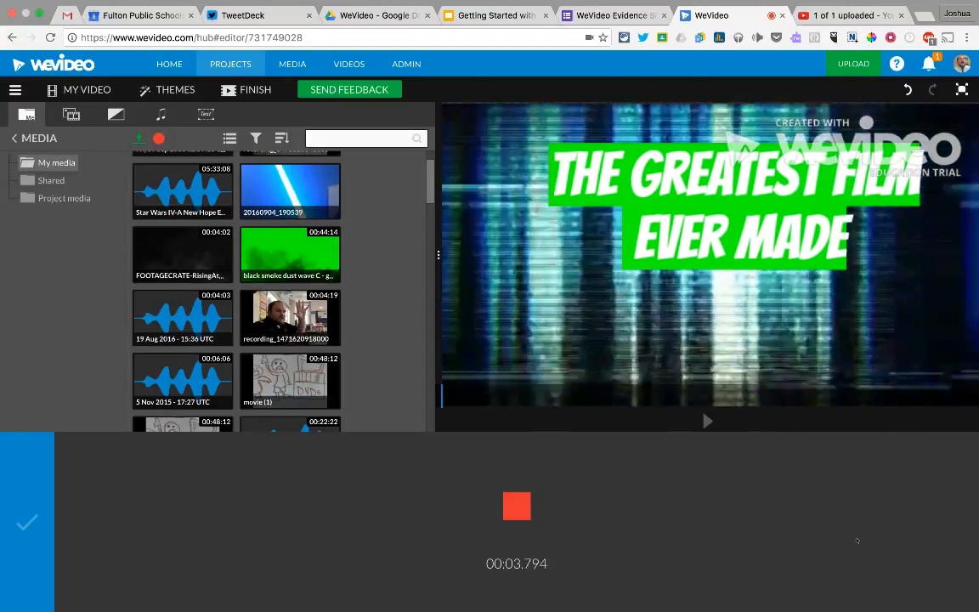
left_click(516, 505)
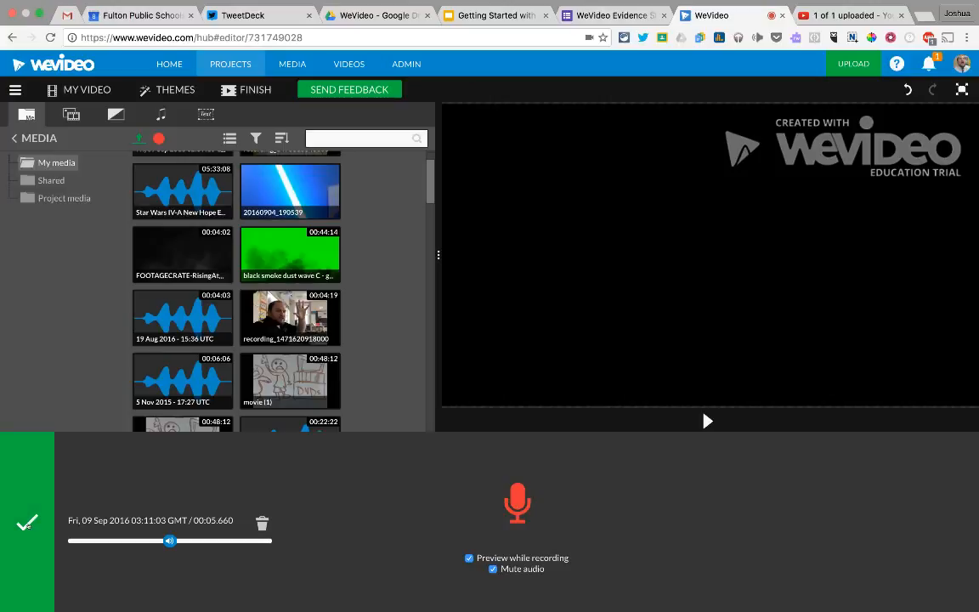
left_click(28, 522)
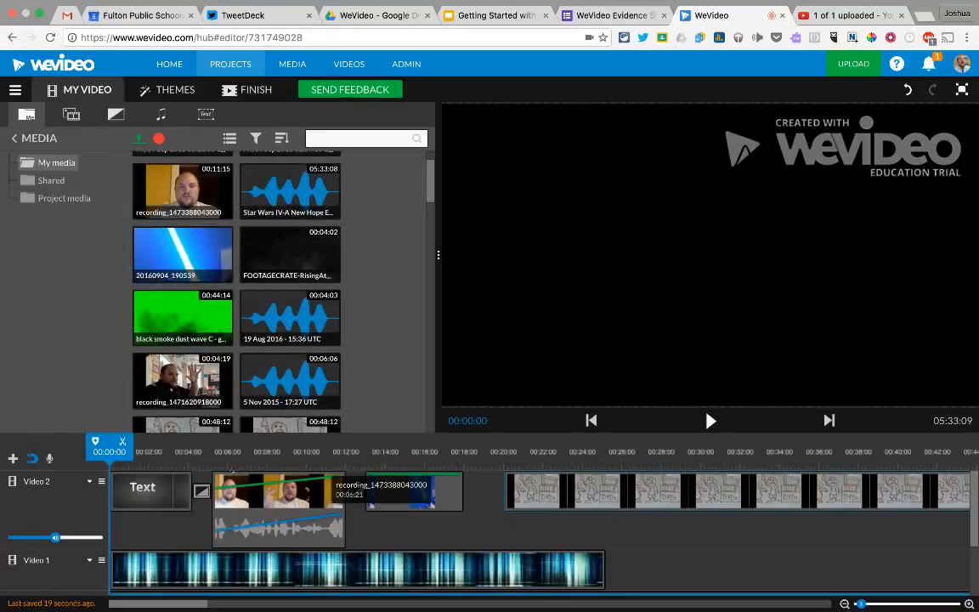
Step: Play the film from the beginning to review the voiceover together with the music and background
scroll(153, 511, "down", 3)
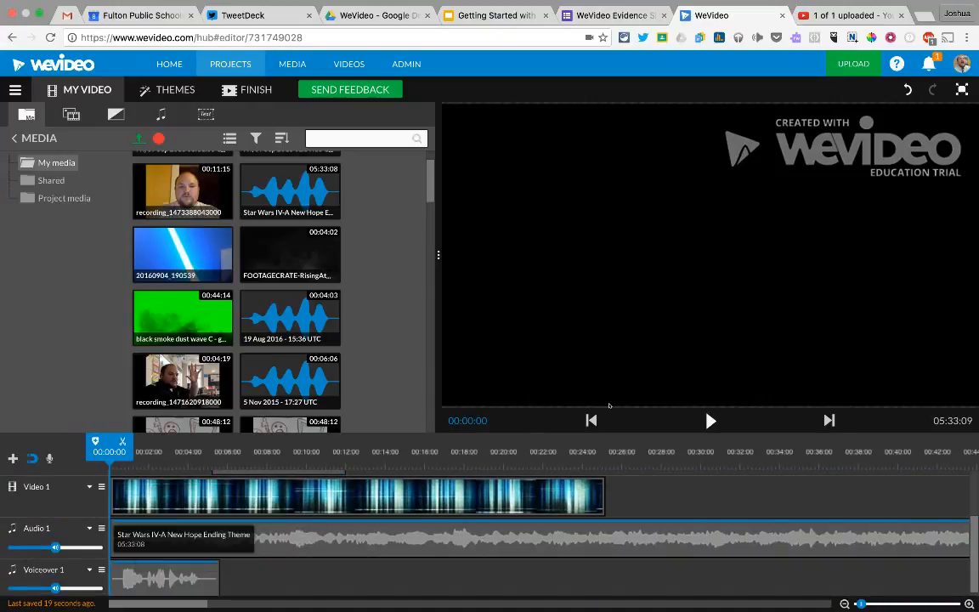
left_click(710, 420)
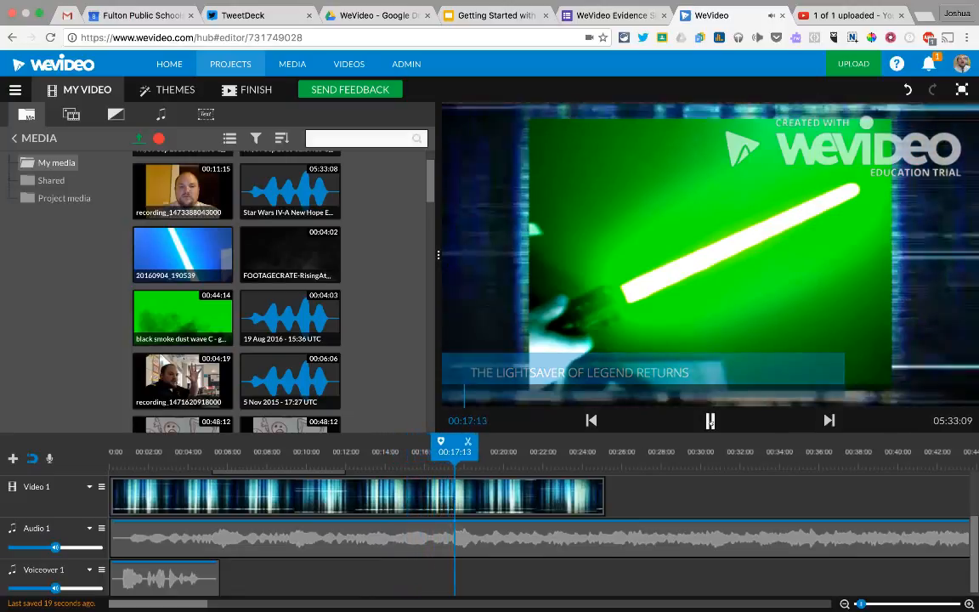
left_click(710, 421)
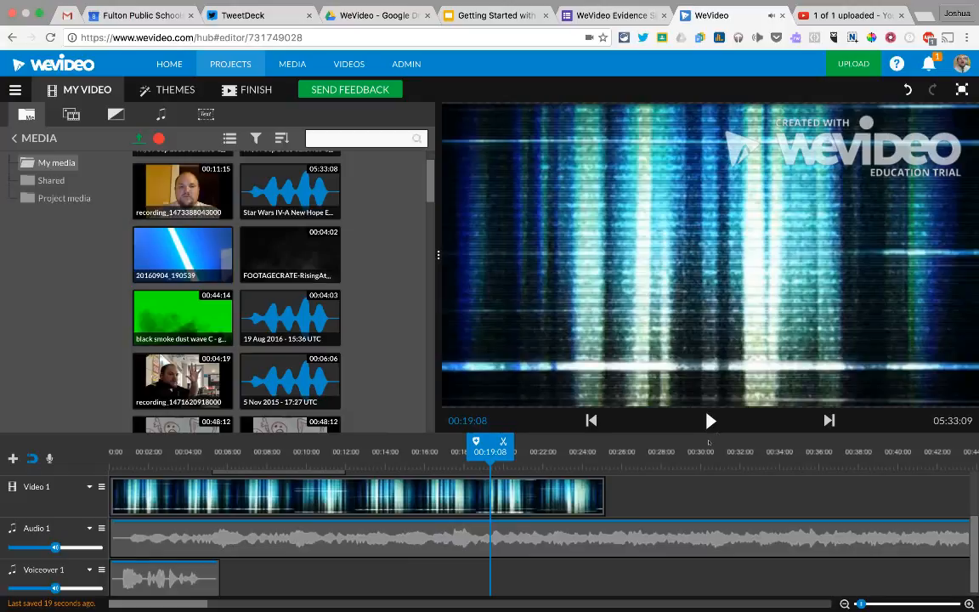
scroll(605, 536, "up", 2)
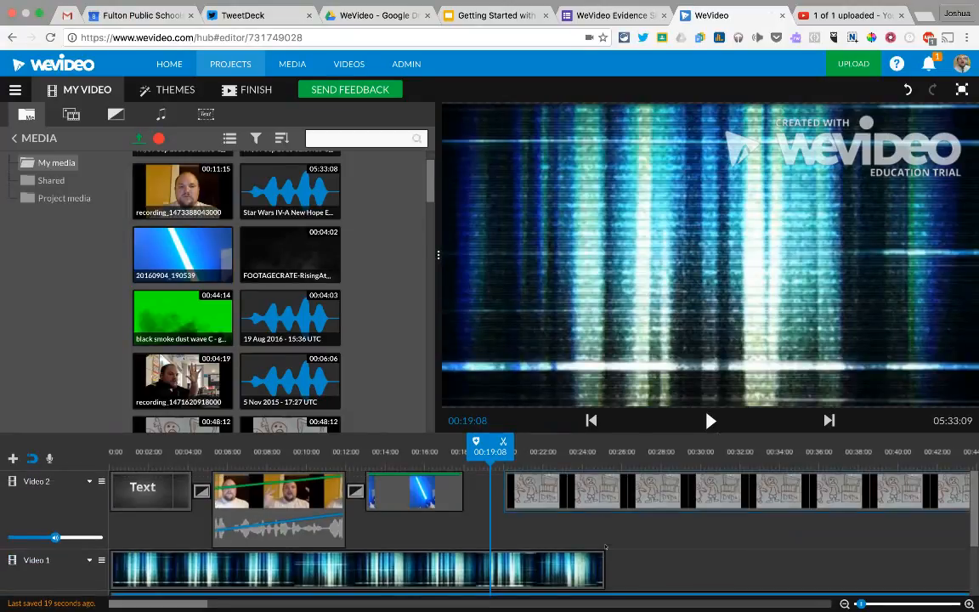